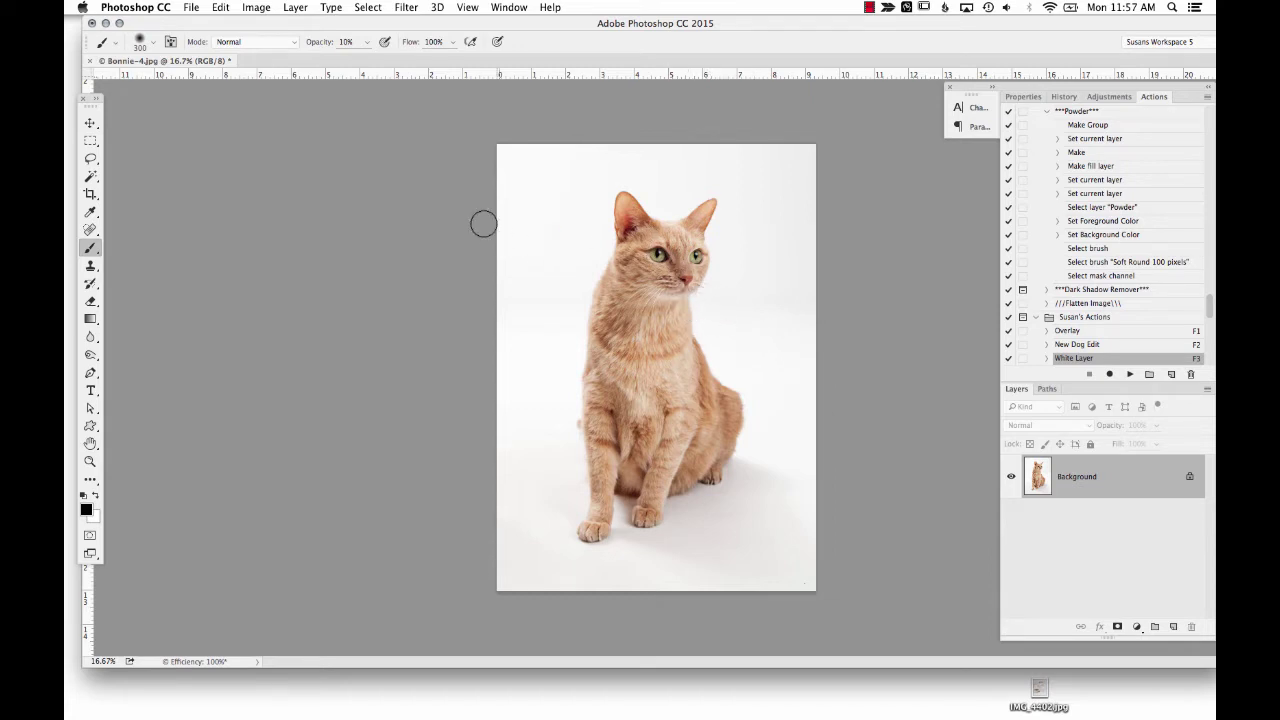
- Open the cat photo in the Topaz ReMask 4 filter
left_click(407, 8)
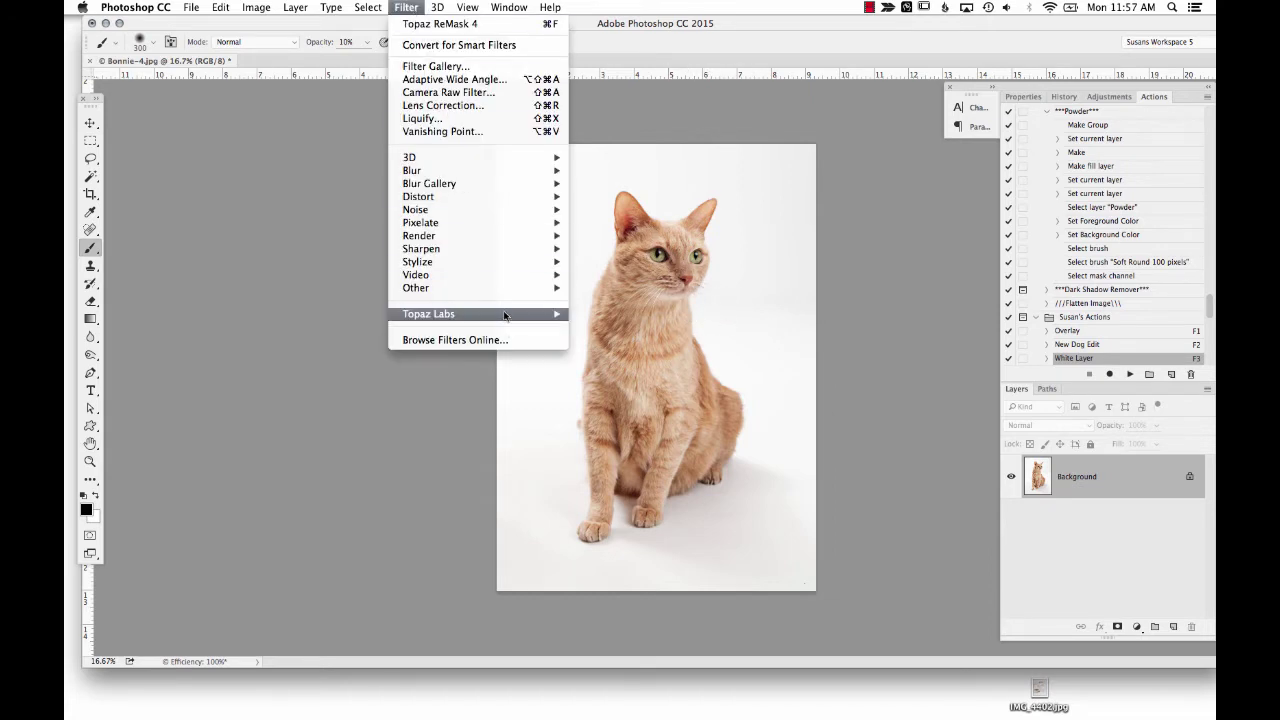
mouse_move(506, 316)
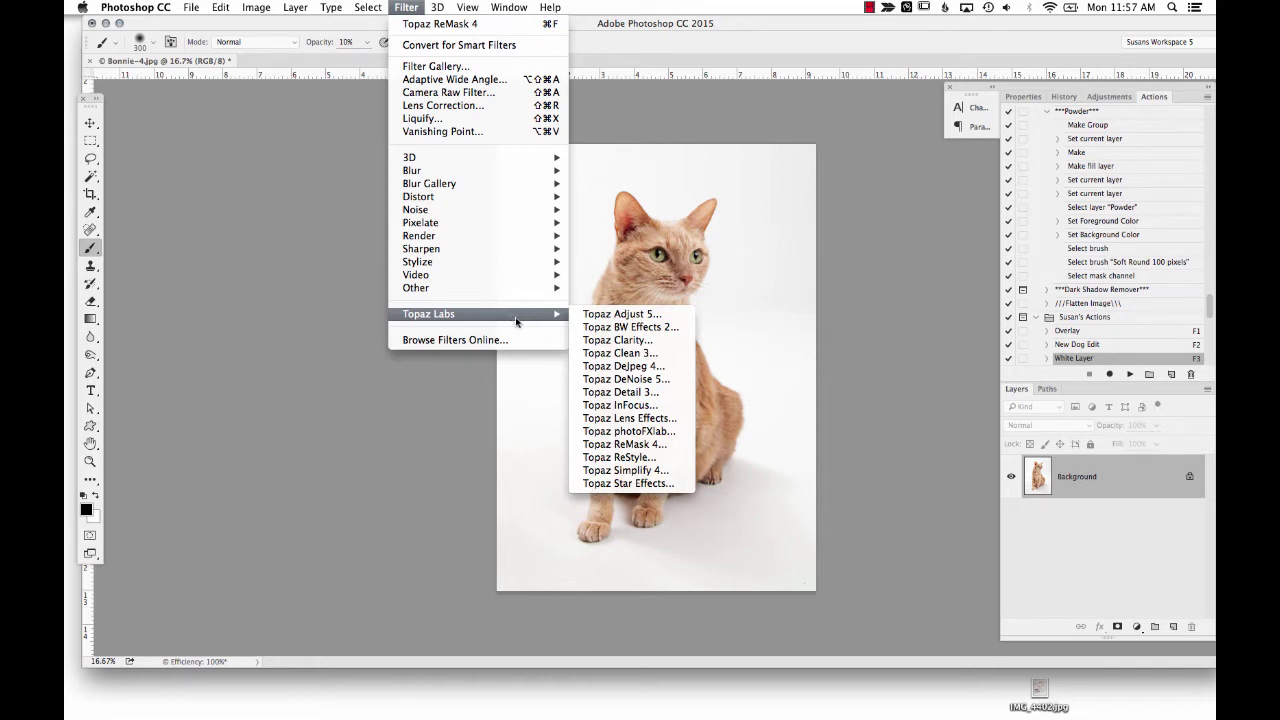
left_click(672, 450)
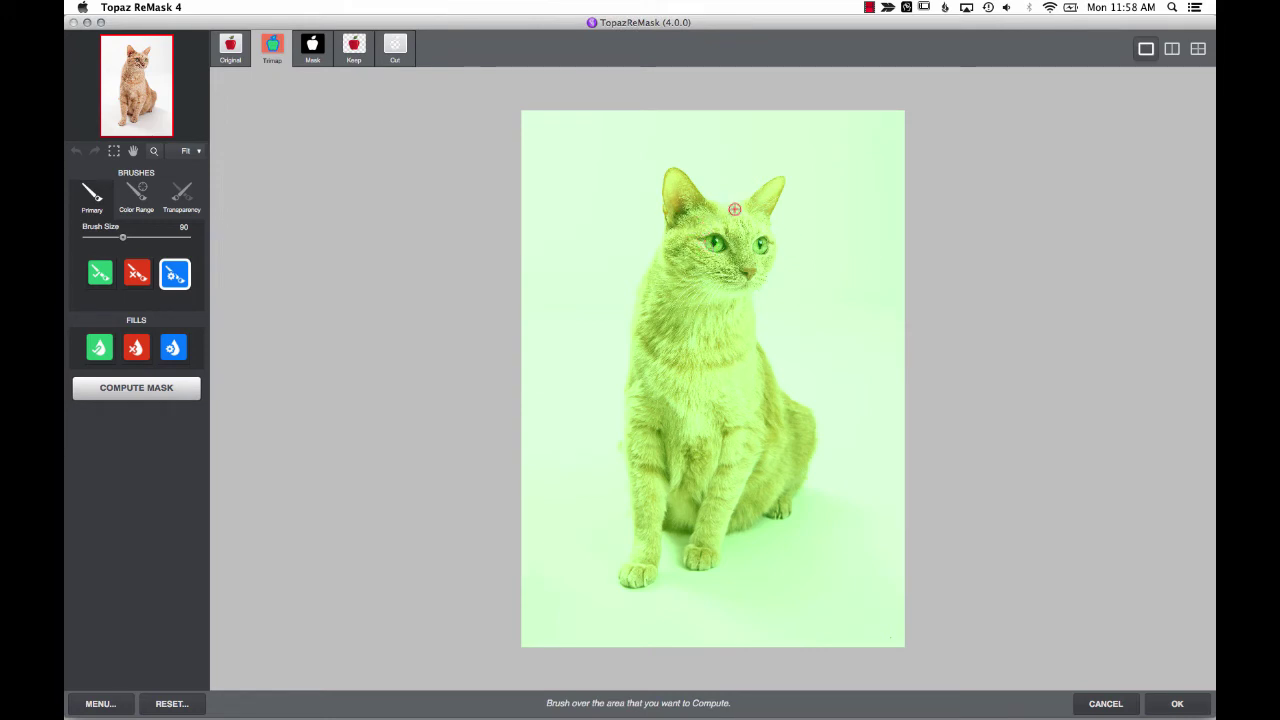
- In the Keep view, trace the cat's outline with the blue Compute brush at size 70
left_click(355, 48)
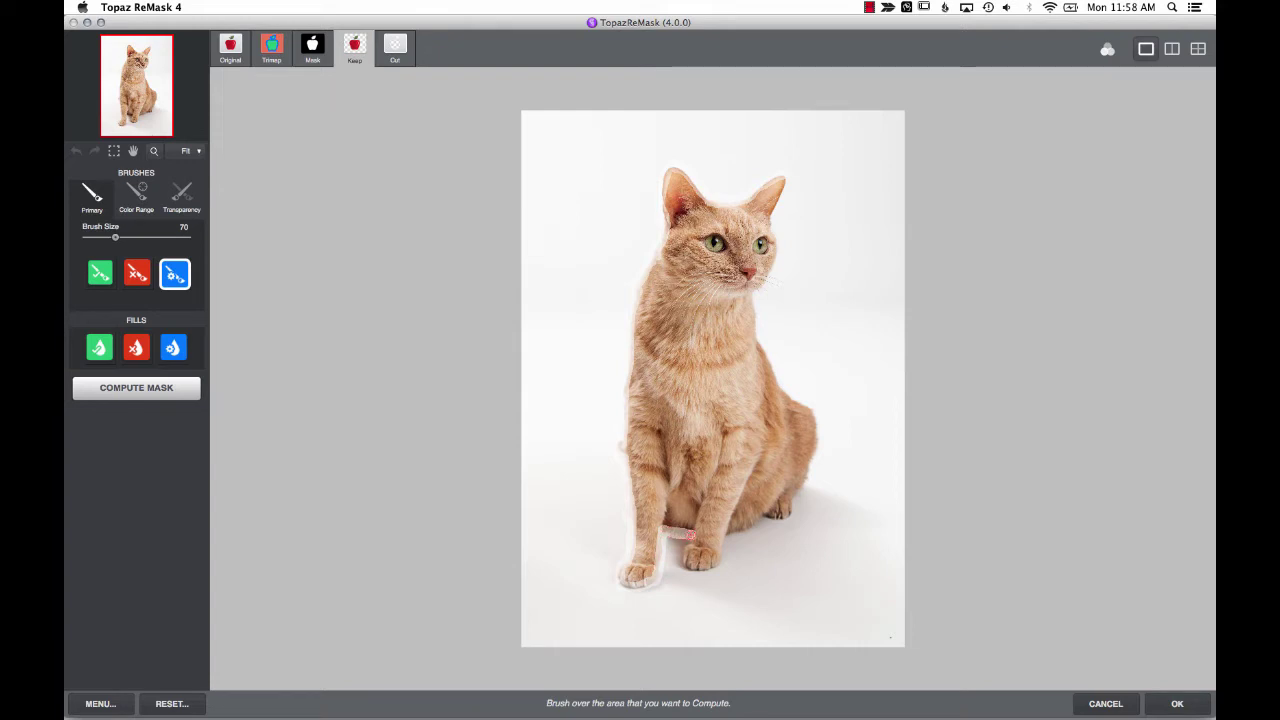
mouse_move(690, 536)
left_mouse_down()
mouse_move(714, 567)
mouse_move(728, 533)
mouse_move(793, 515)
mouse_move(817, 424)
left_mouse_up()
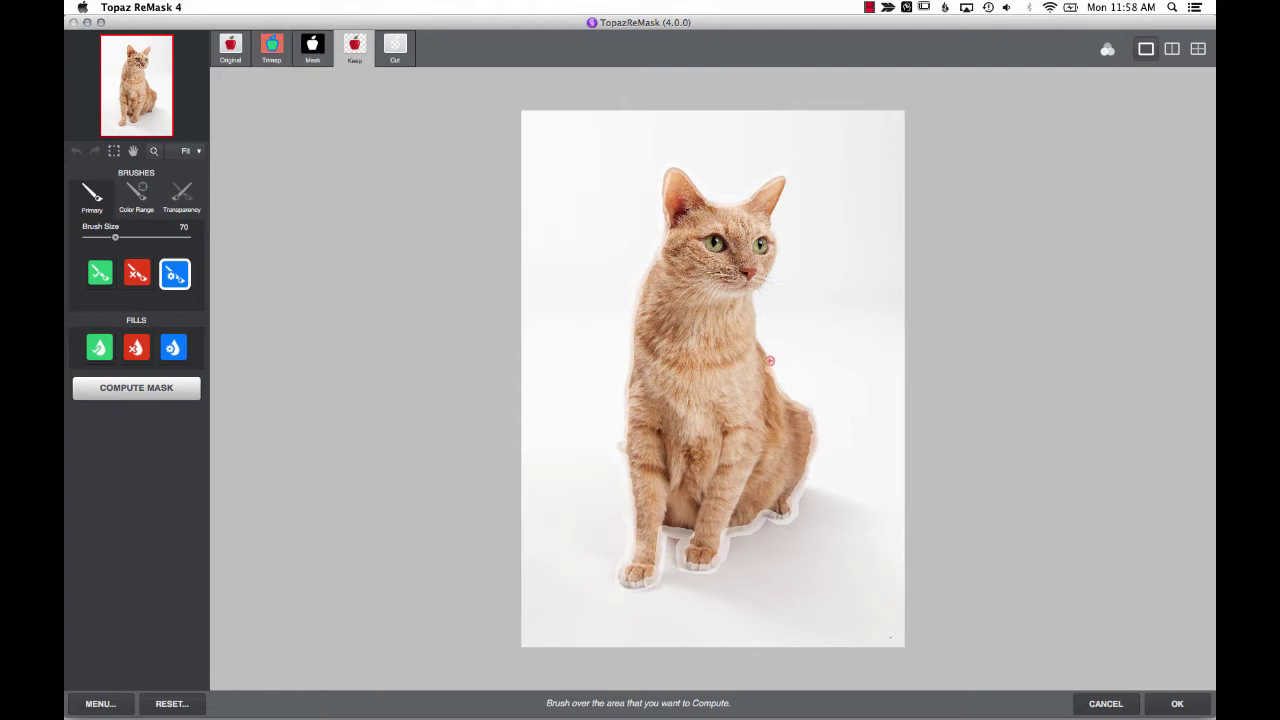
left_click(760, 297)
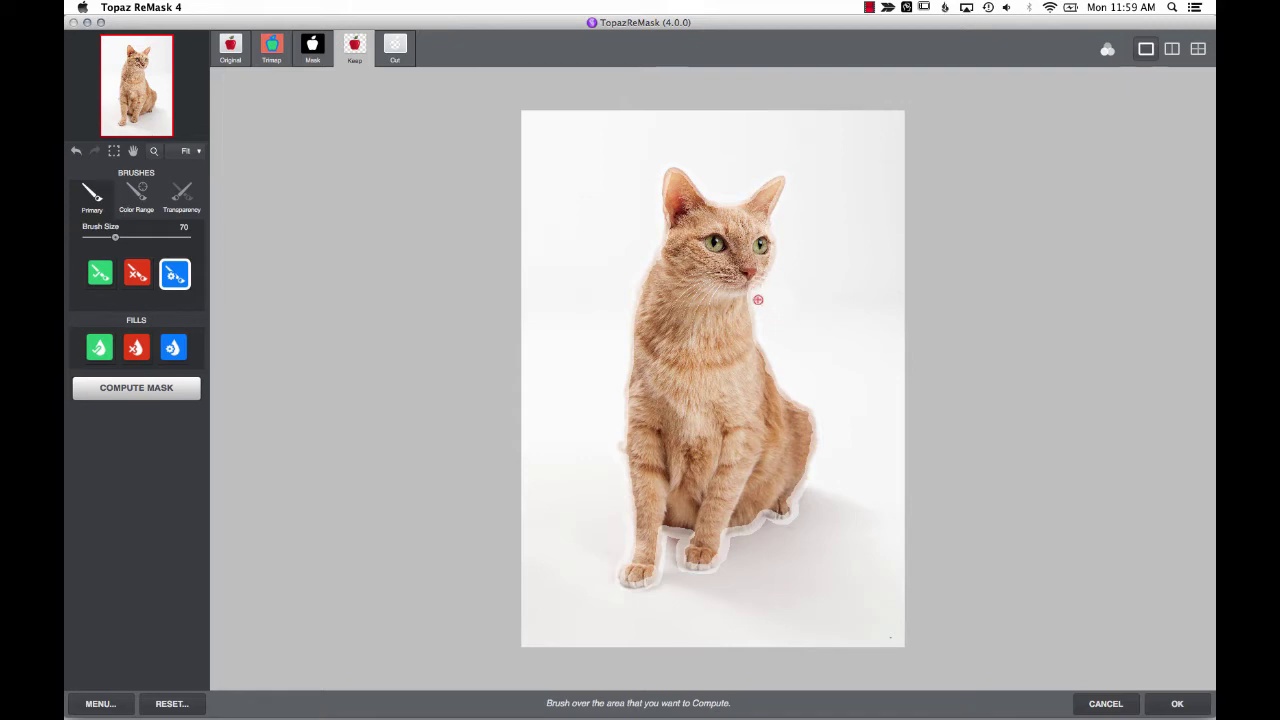
- Fill the background outside the traced outline as cut, check it in the Trimap view, and compute the mask
left_click(136, 350)
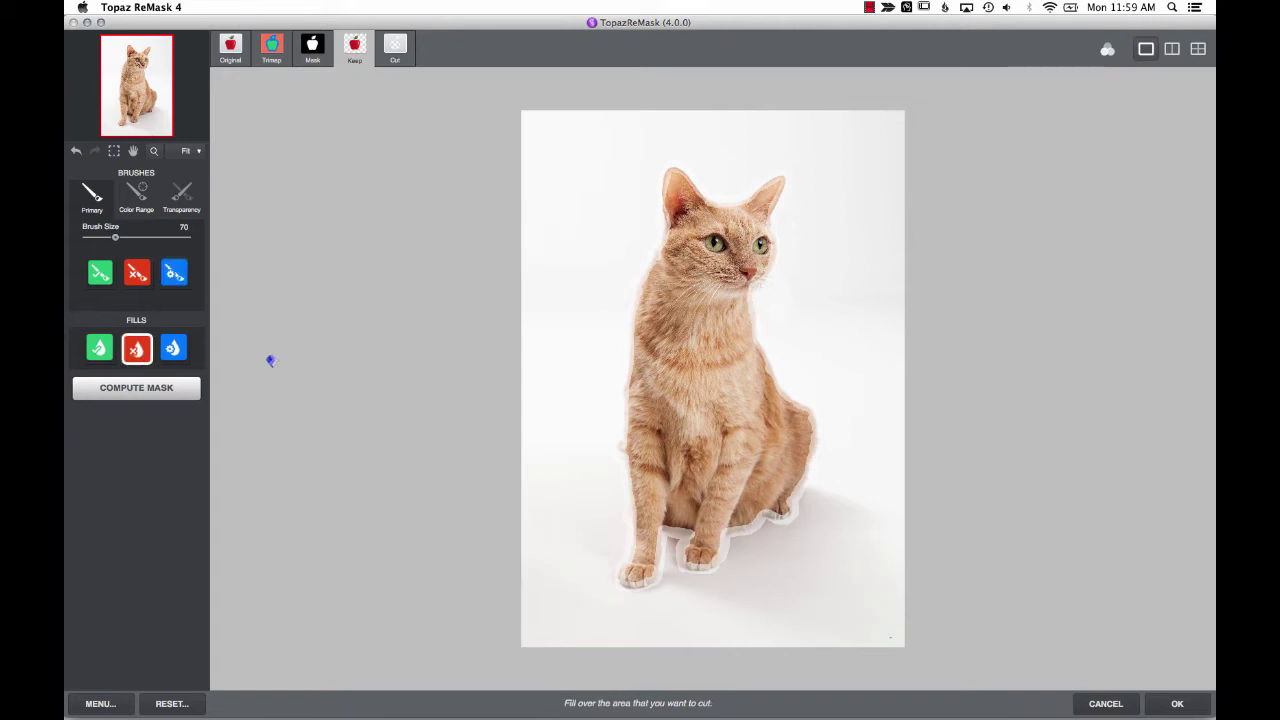
left_click(585, 208)
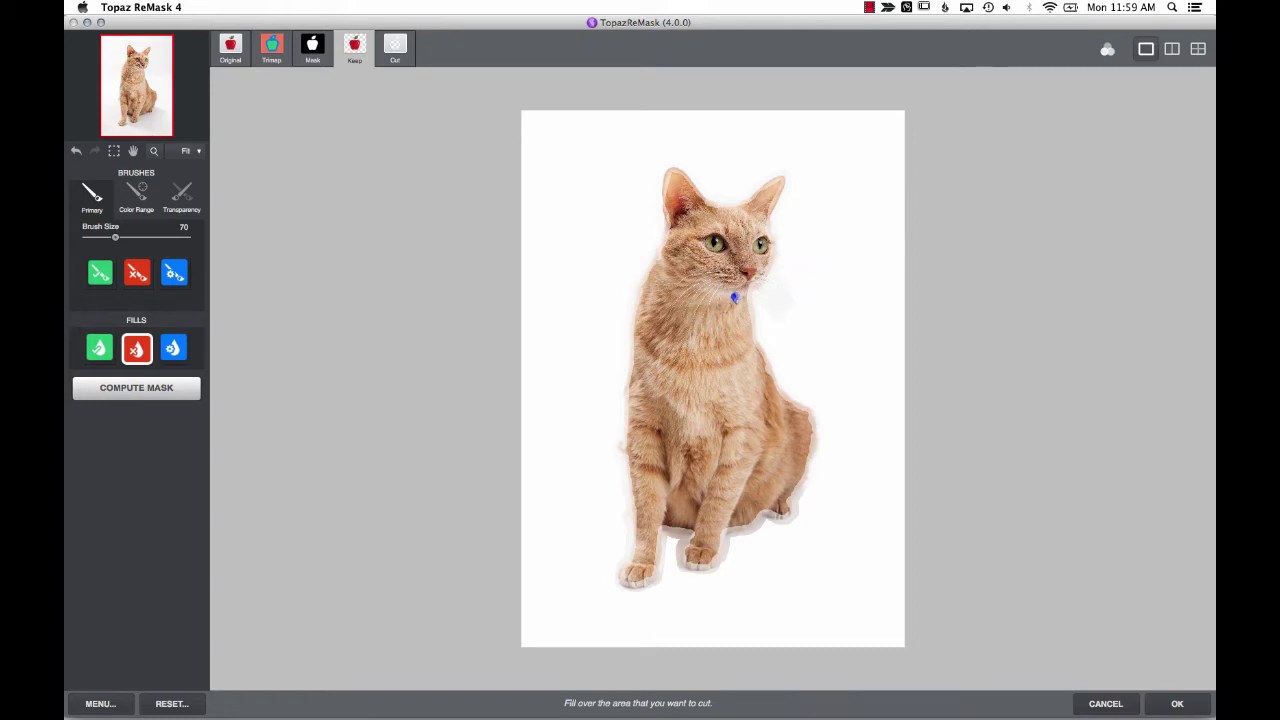
left_click(273, 59)
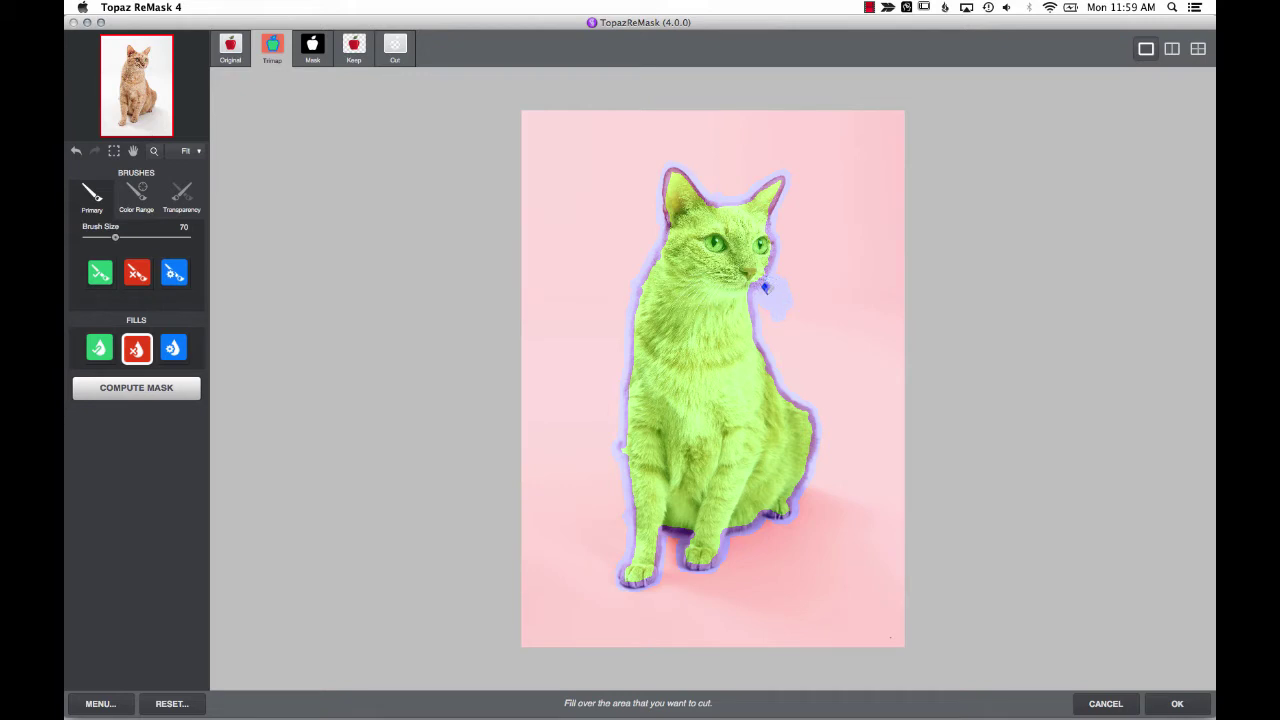
left_click(157, 391)
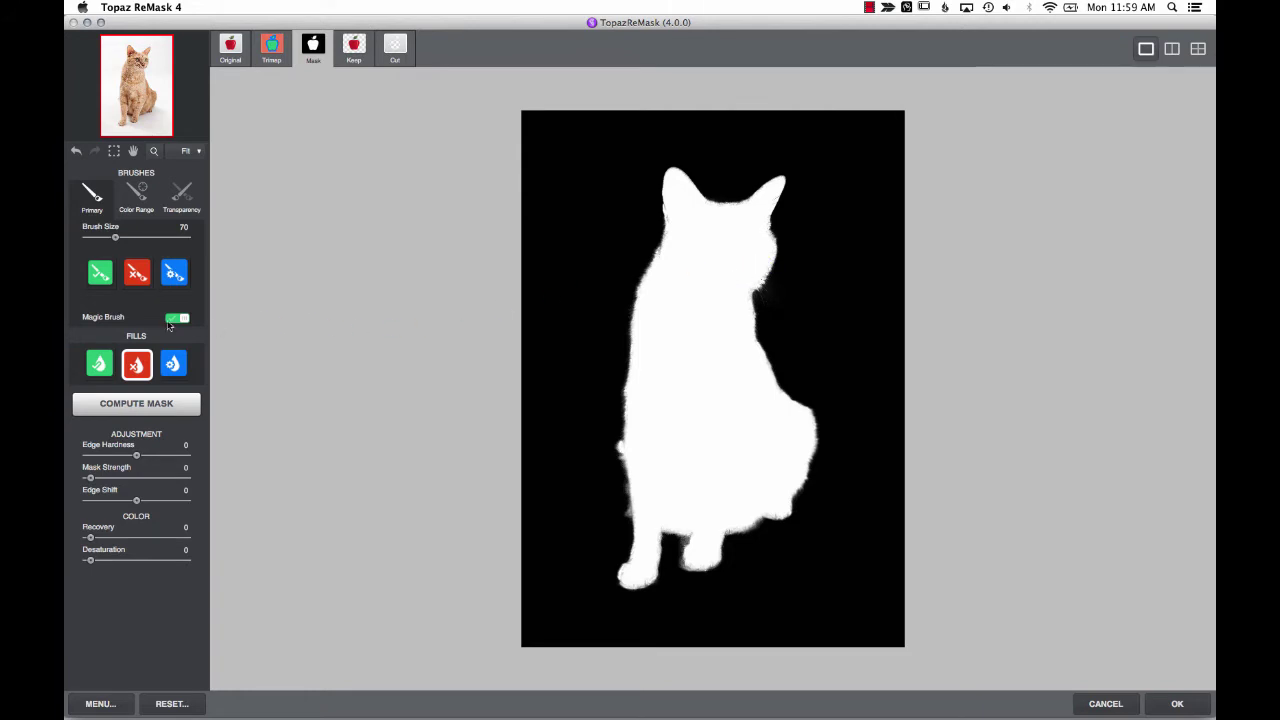
- With the Keep brush and Magic Brush on, refine the mask at the chin, top of the head and front leg
left_click(104, 275)
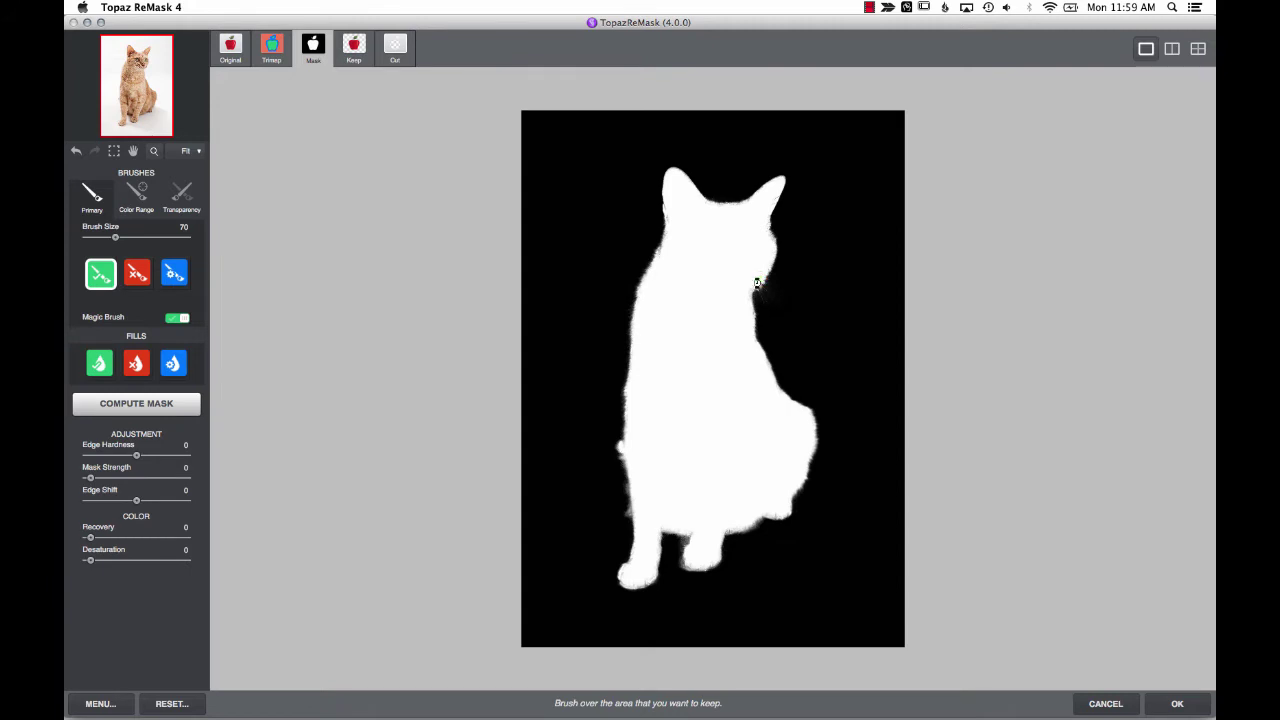
left_click_drag(757, 284, 756, 265)
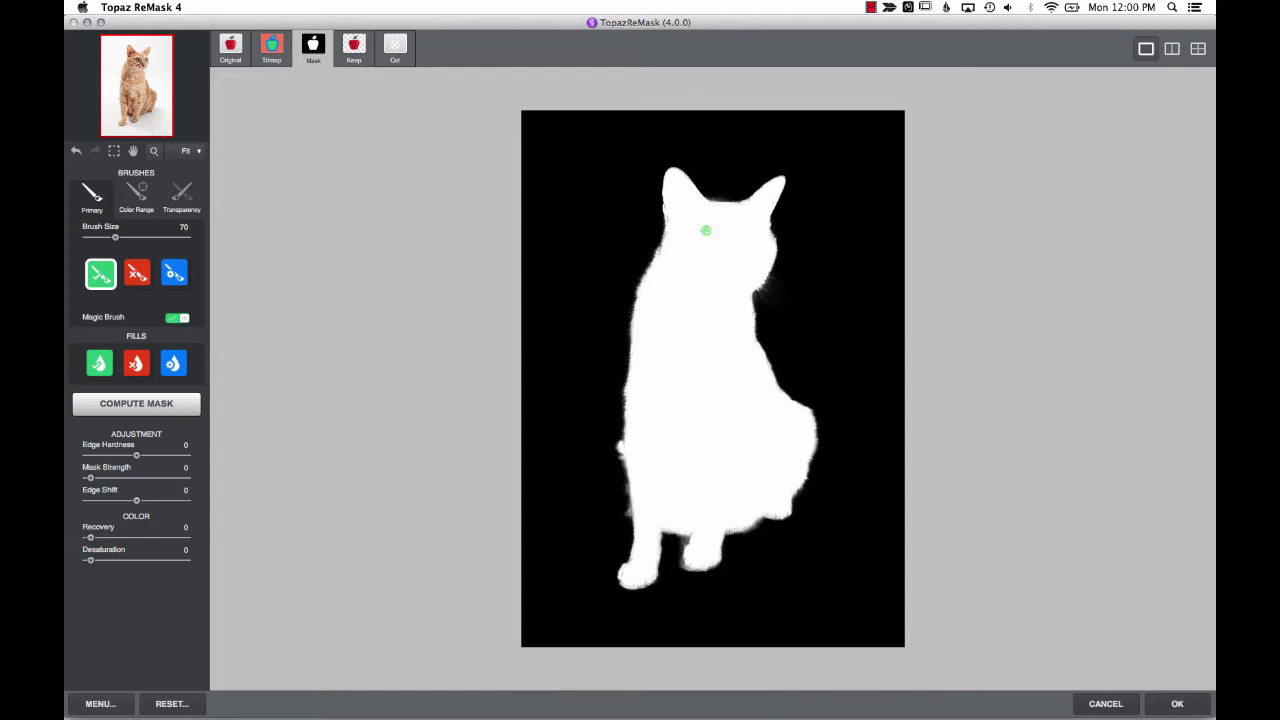
left_click(712, 211)
left_click(652, 516)
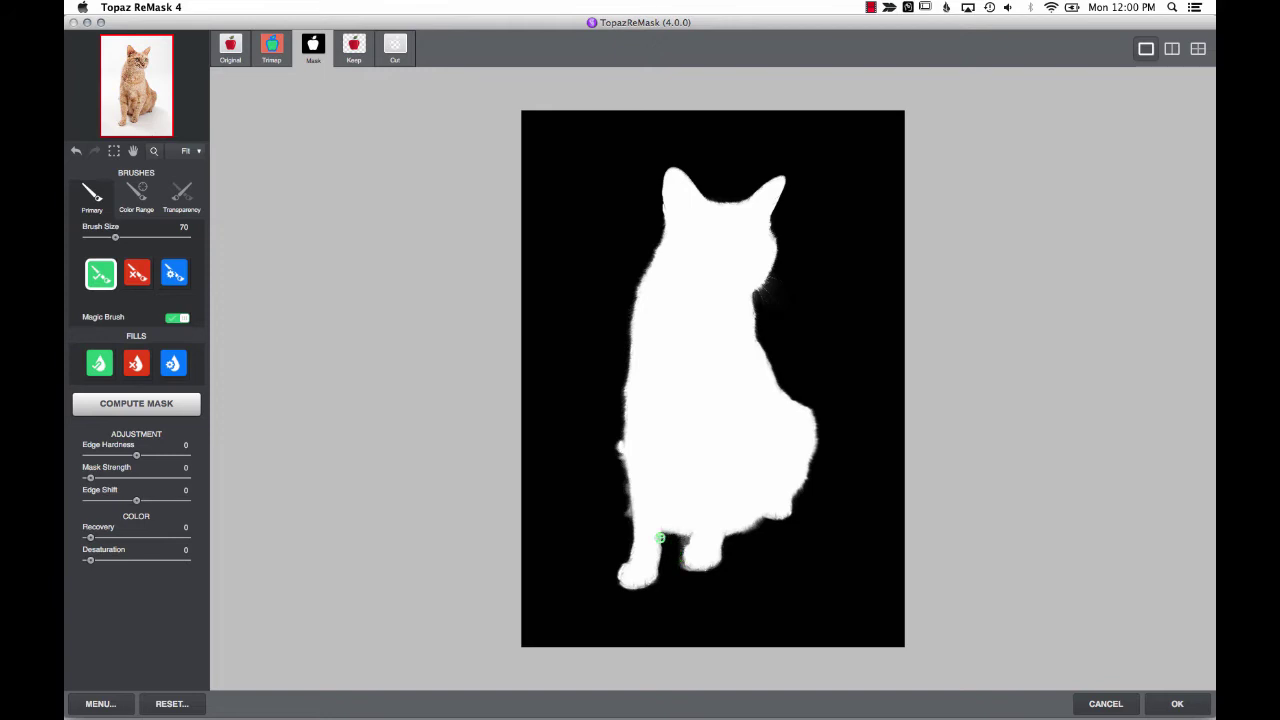
- Brush away leftover background beside the front legs and paws with the Cut brush, and review the result in the Keep view
left_click(138, 275)
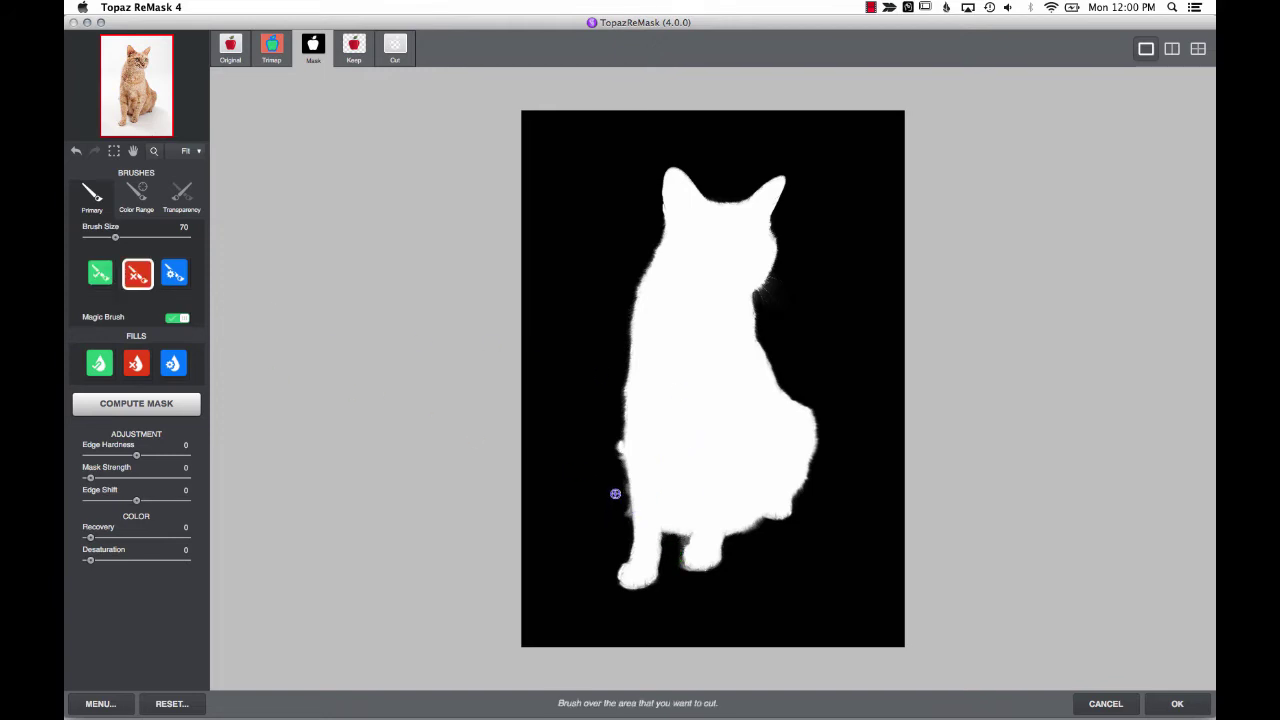
mouse_move(625, 503)
left_mouse_down()
mouse_move(643, 547)
mouse_move(694, 563)
left_mouse_up()
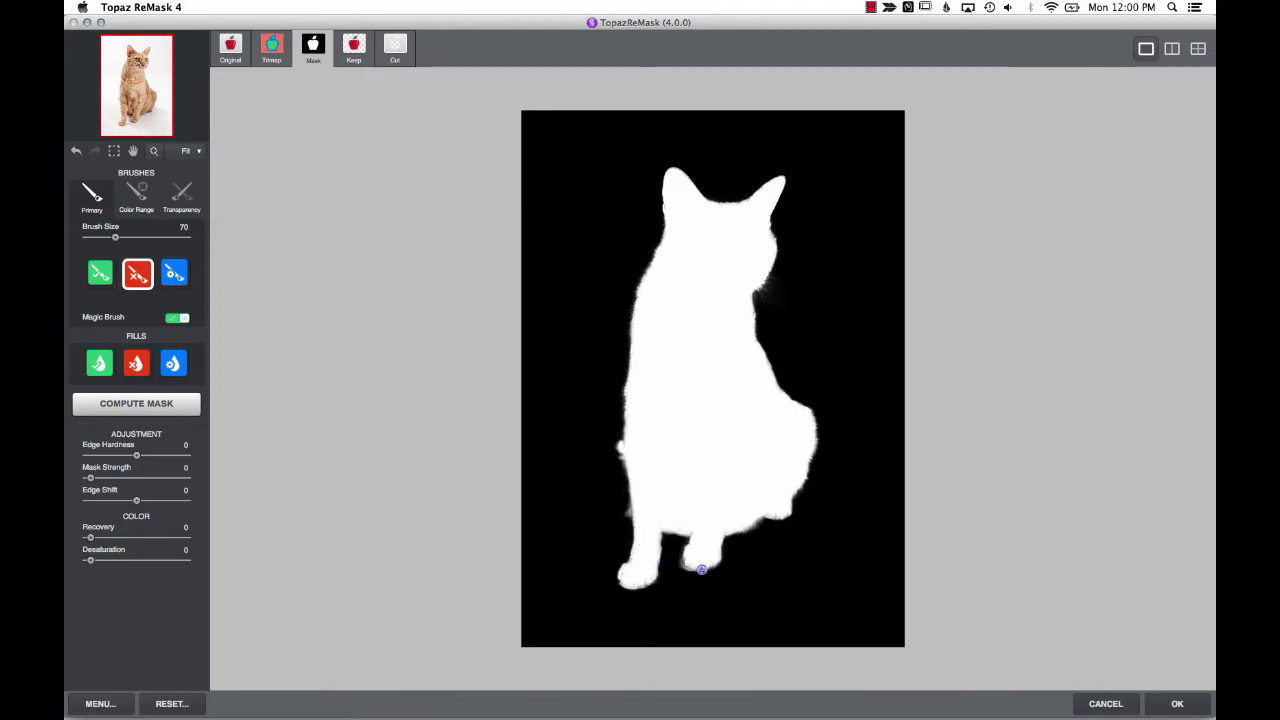
left_click(356, 50)
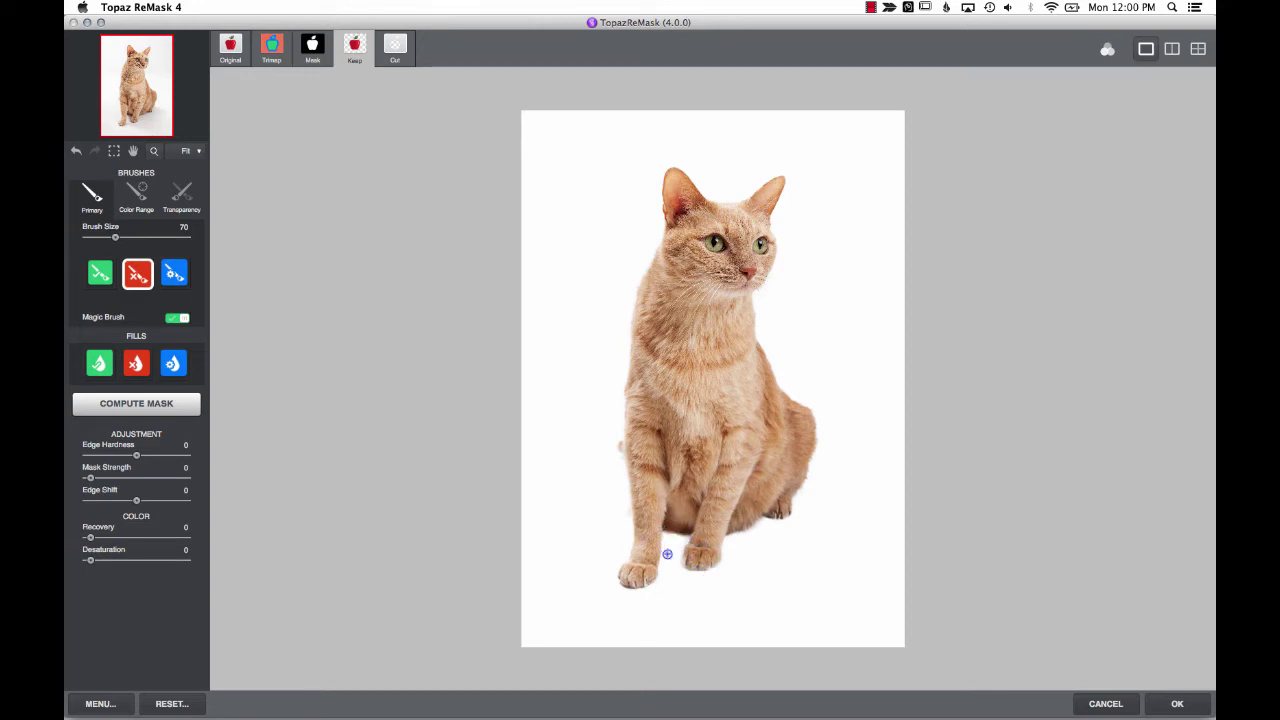
- Restore the edges of the front paws with the Keep brush and apply the ReMask result to the image
left_click(100, 276)
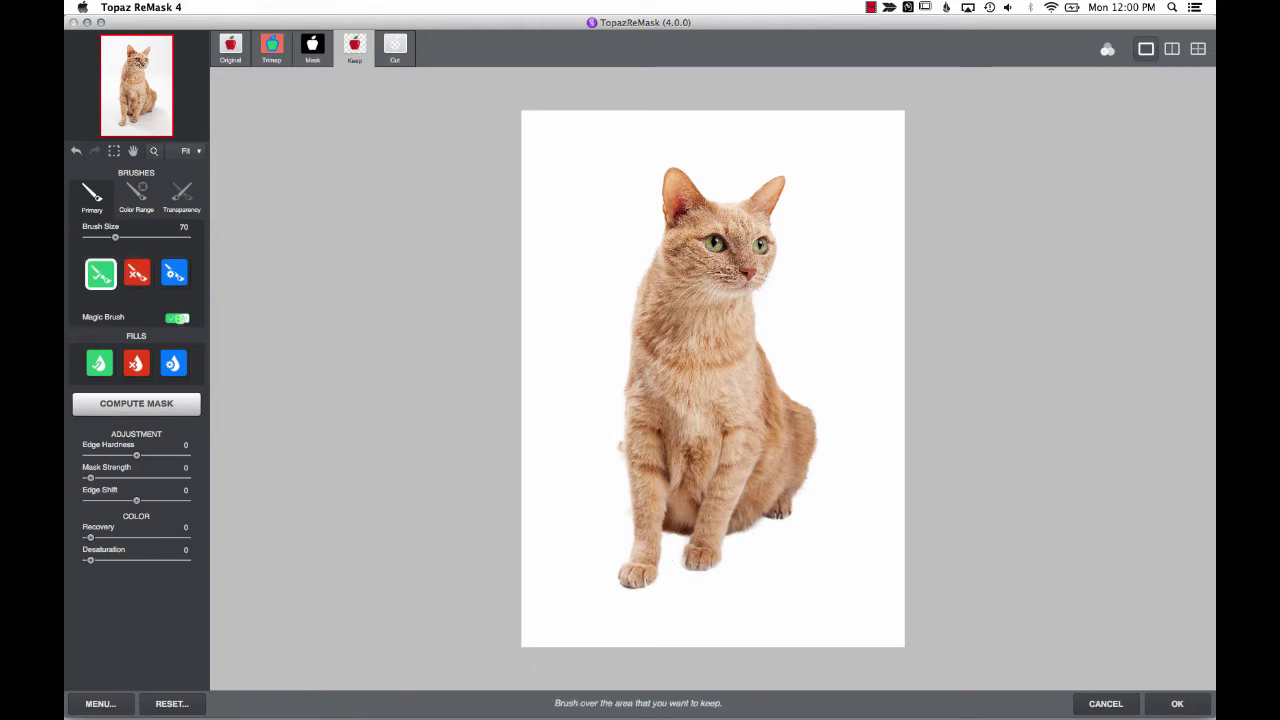
left_click(696, 562)
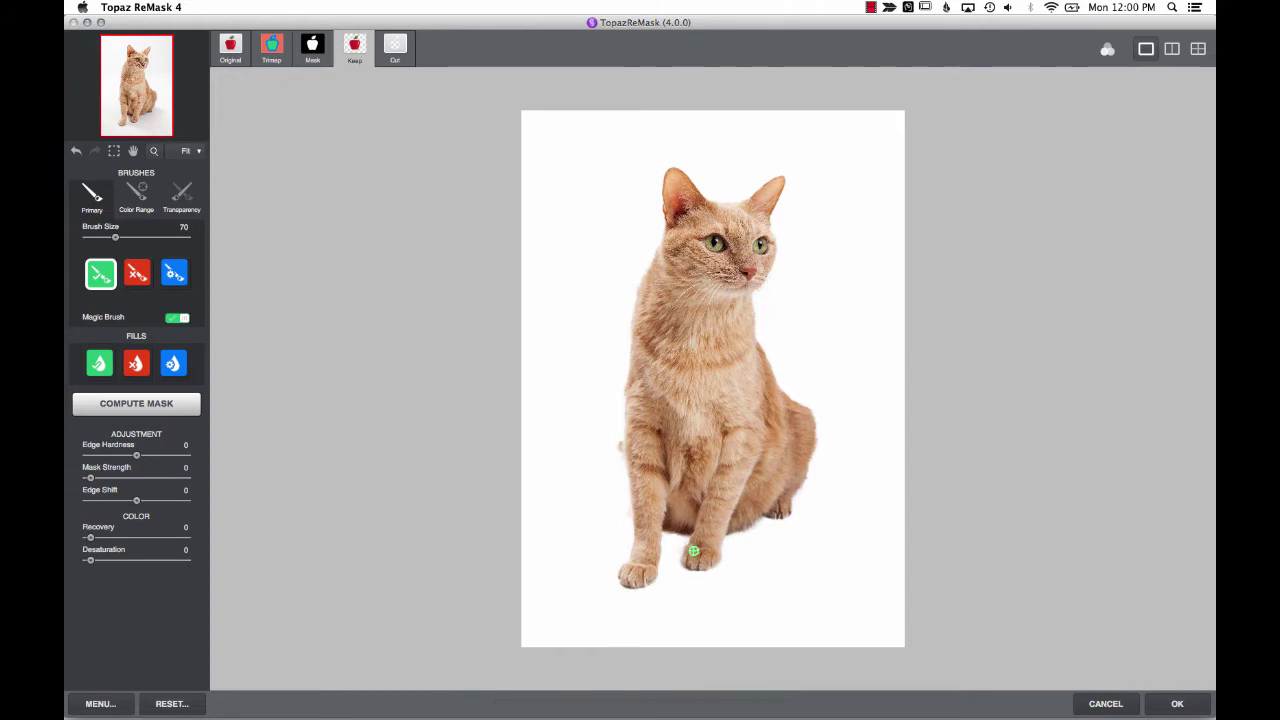
left_click_drag(666, 526, 642, 572)
left_click(1176, 704)
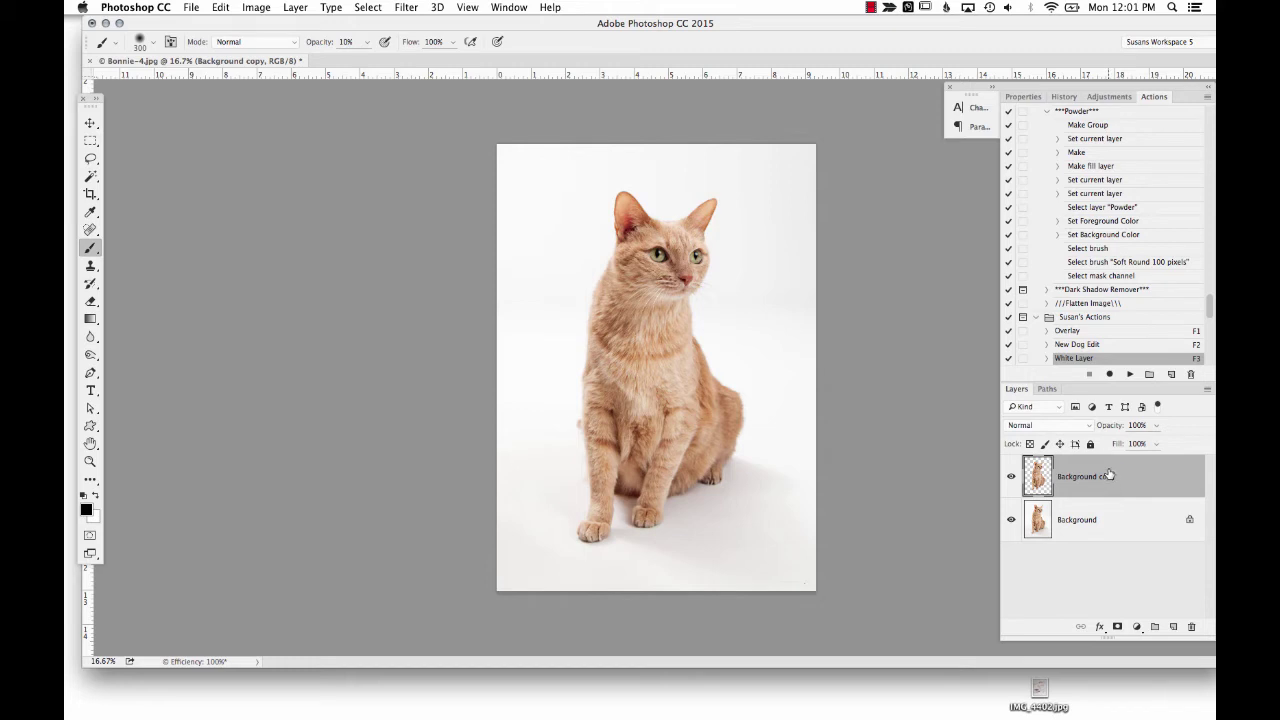
- Add a white Solid Color fill layer between the Background and the cat cutout, picked with Only Web Colors enabled
left_click(1119, 527)
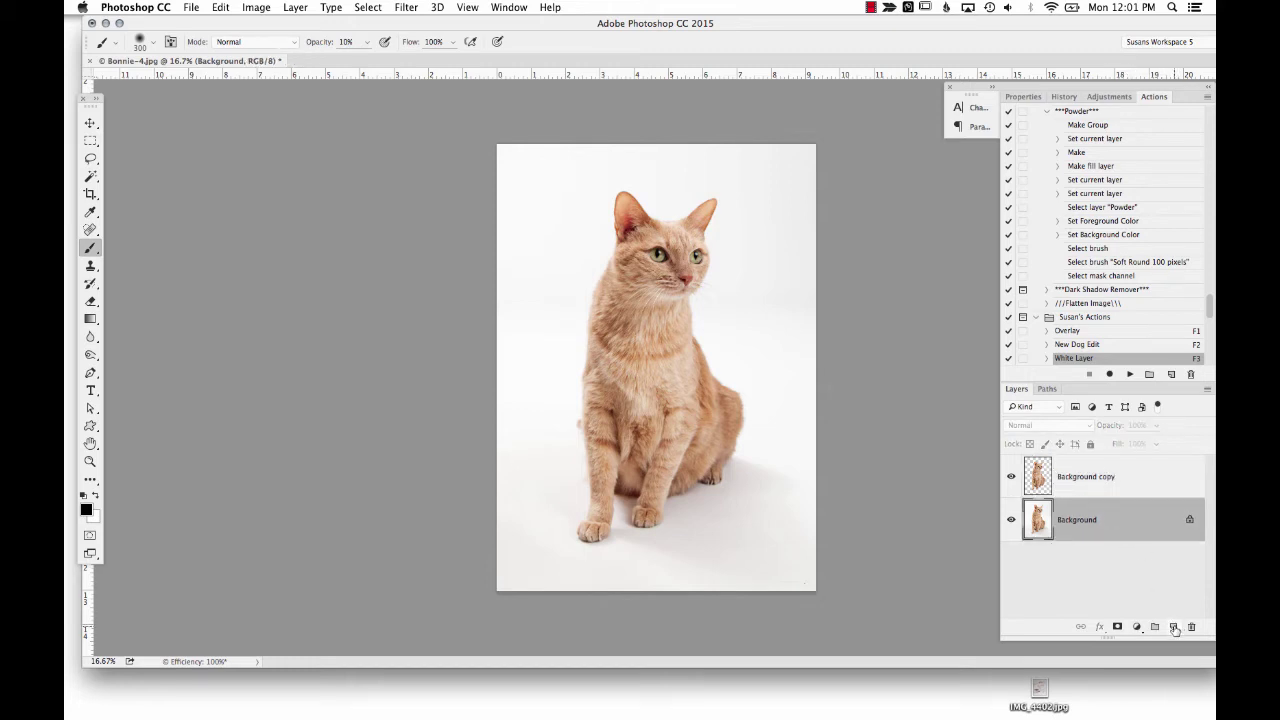
left_click(1137, 627)
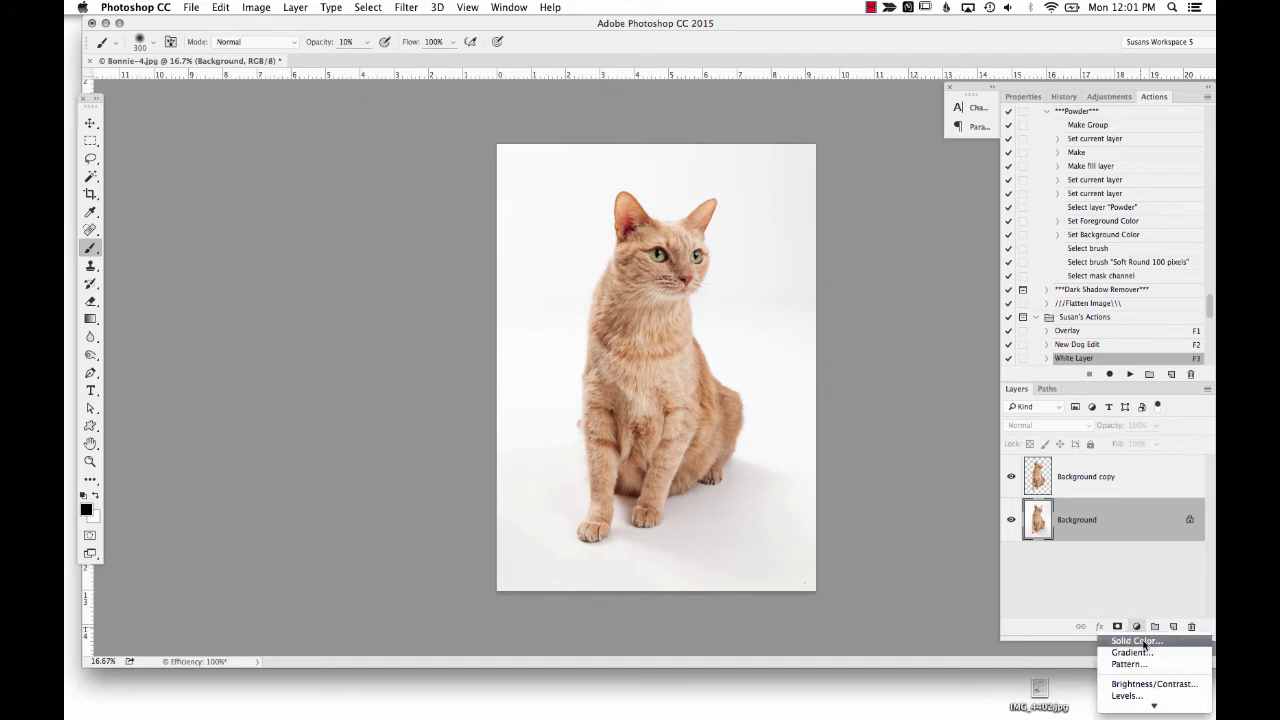
left_click(1150, 642)
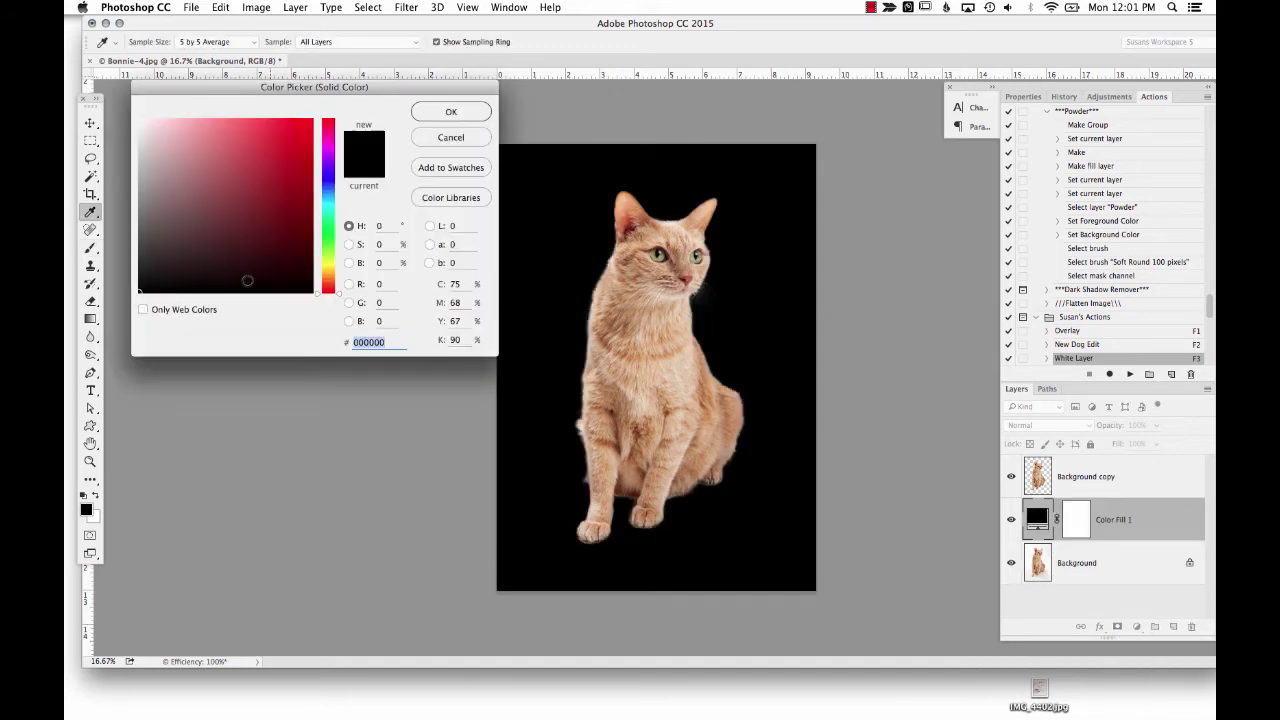
left_click(142, 310)
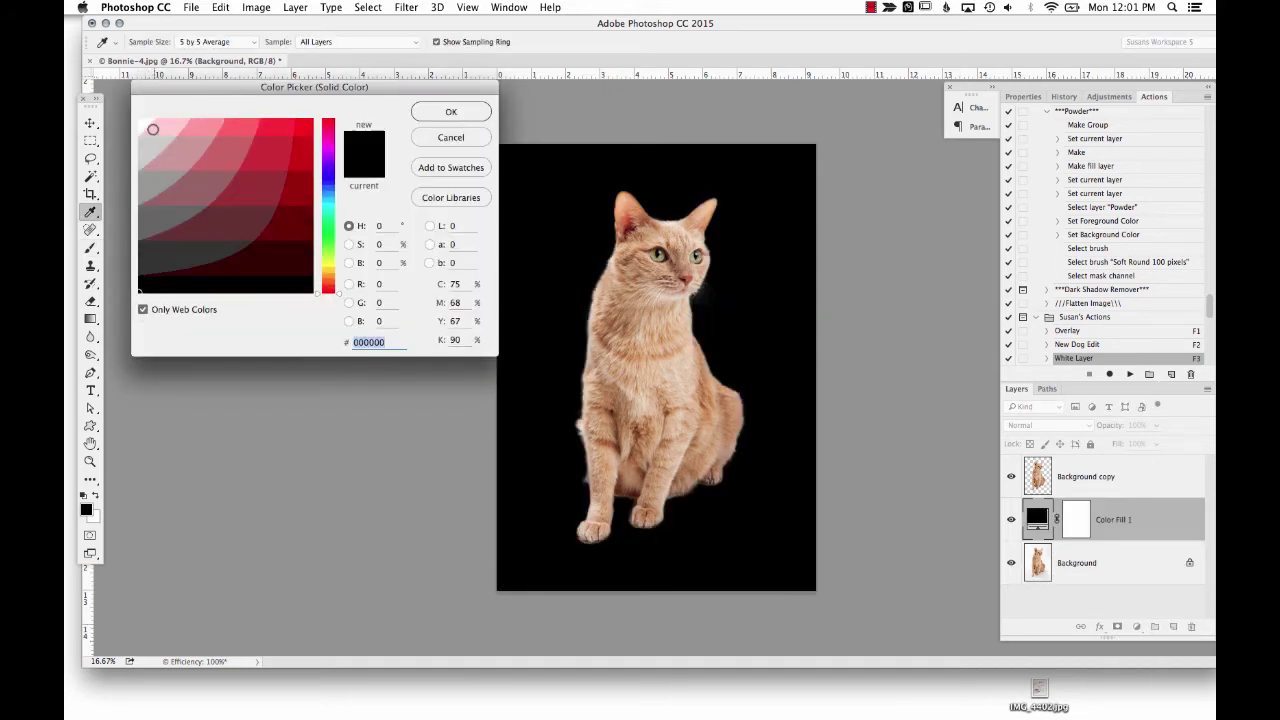
left_click(141, 122)
left_click(428, 111)
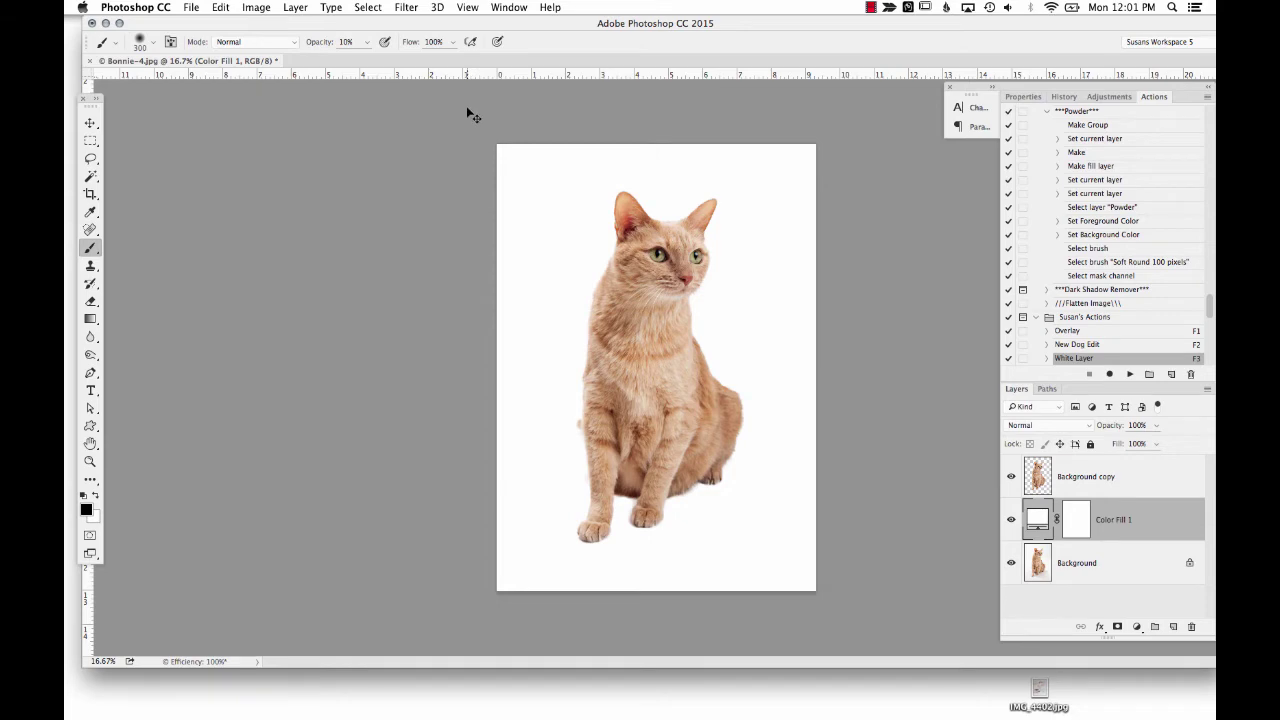
- Examine the cutout's fur edges, legs and front paws at 100% zoom
key("super+1")
left_click(468, 8)
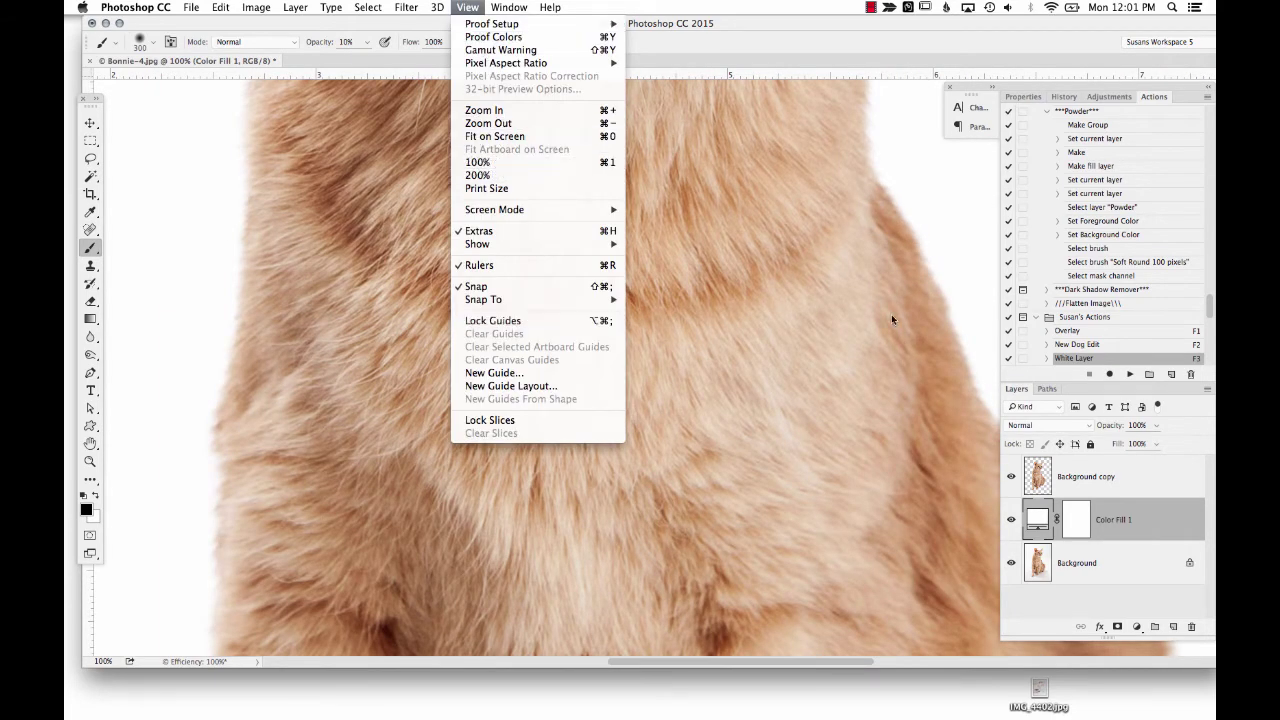
left_click(860, 361)
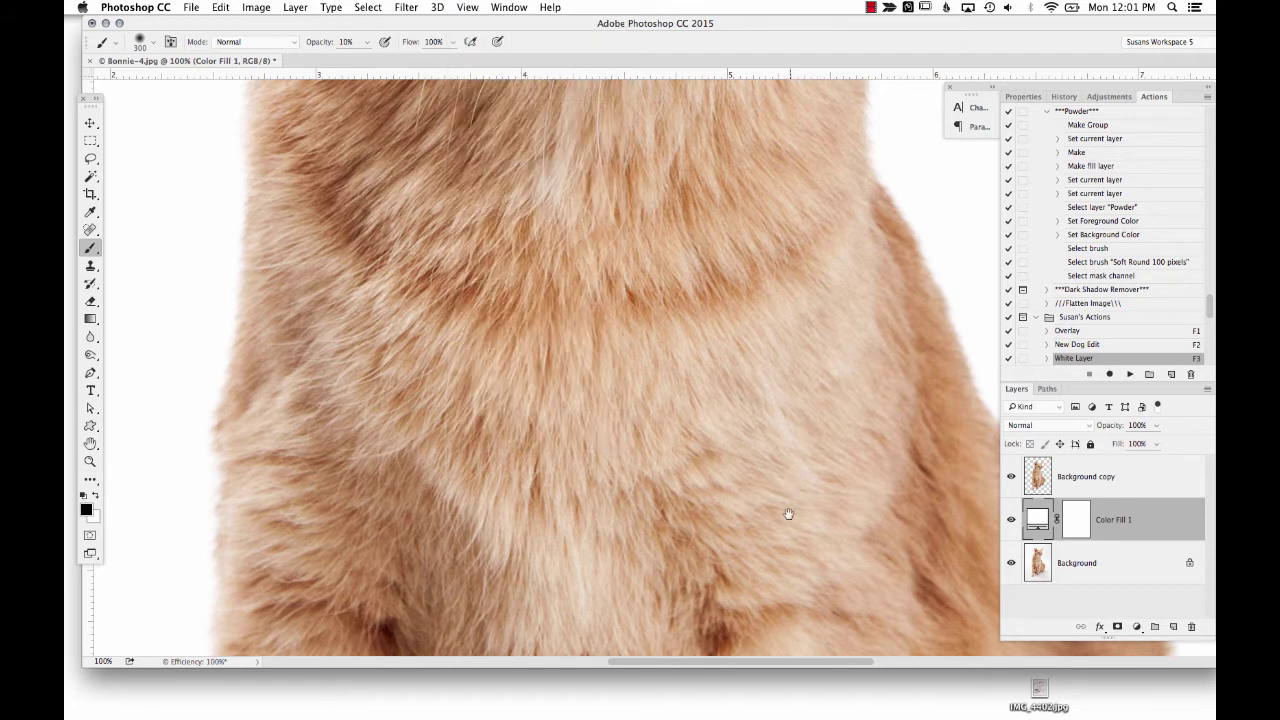
left_click_drag(780, 583, 783, 180)
left_click_drag(745, 650, 784, 285)
left_click_drag(630, 202, 633, 297)
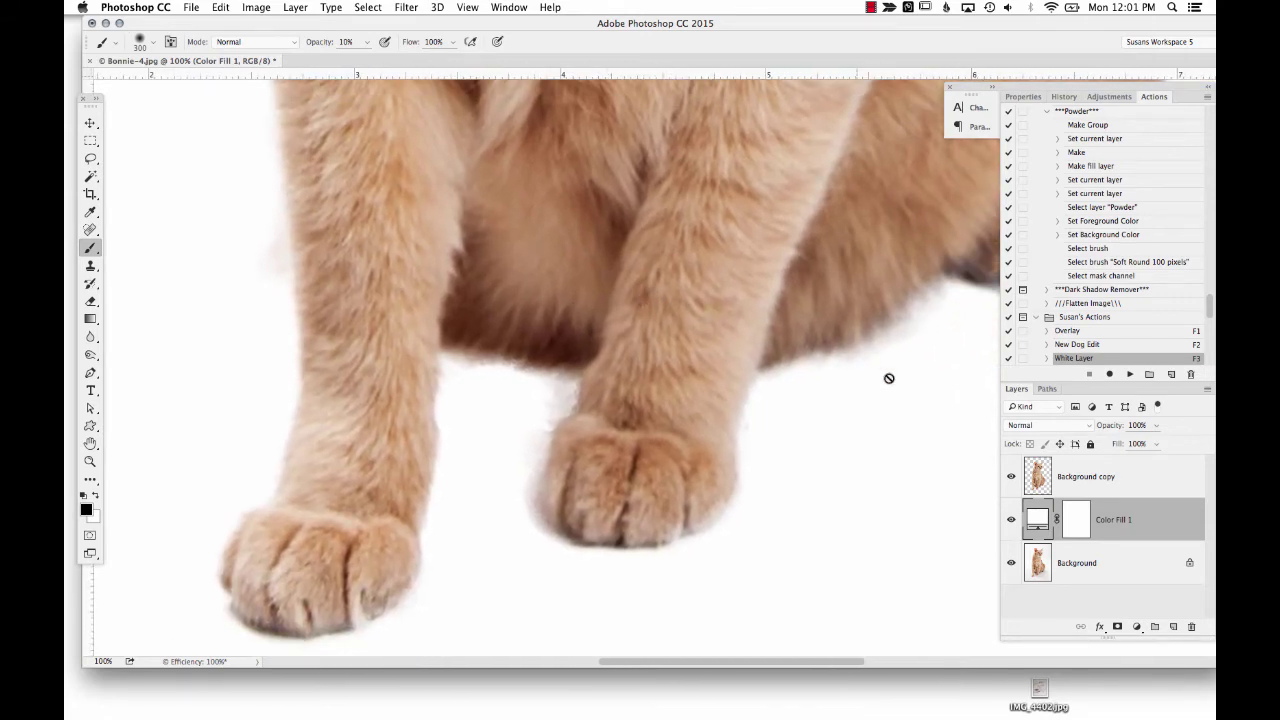
left_click_drag(741, 290, 799, 197)
left_click_drag(586, 323, 634, 306)
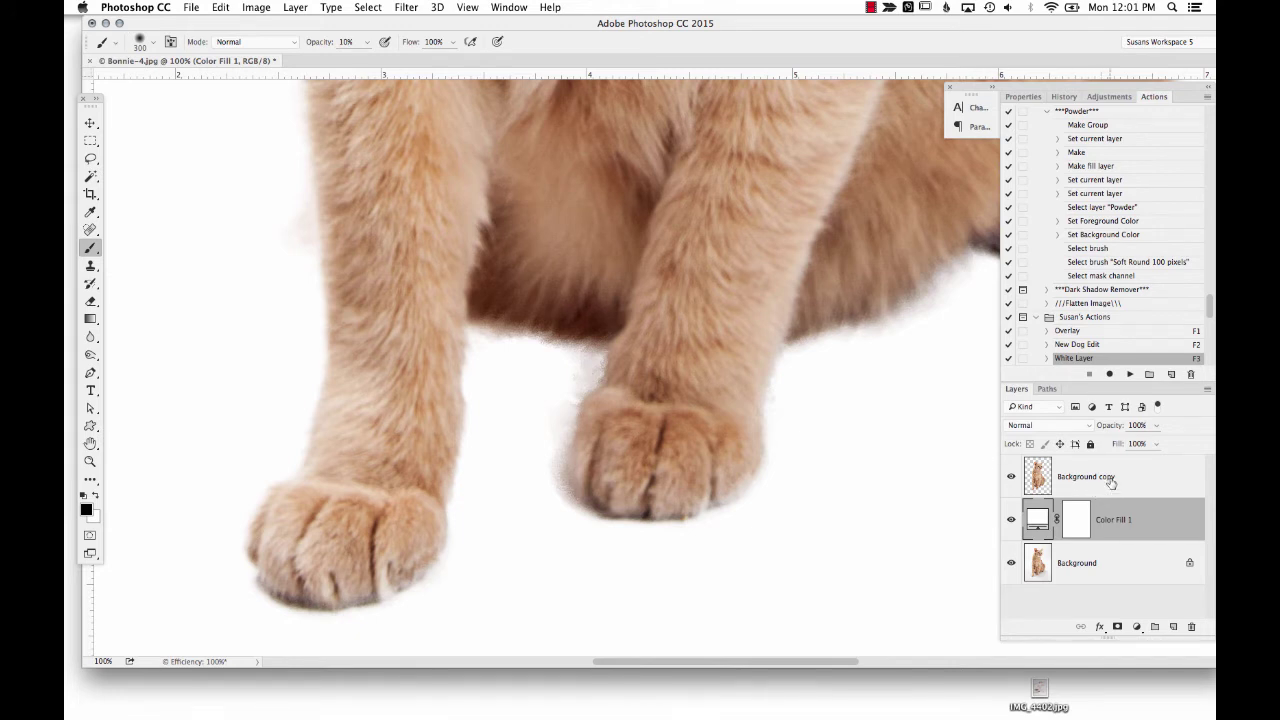
- Add a layer mask to the Background copy layer and make black the foreground color
left_click(1108, 480)
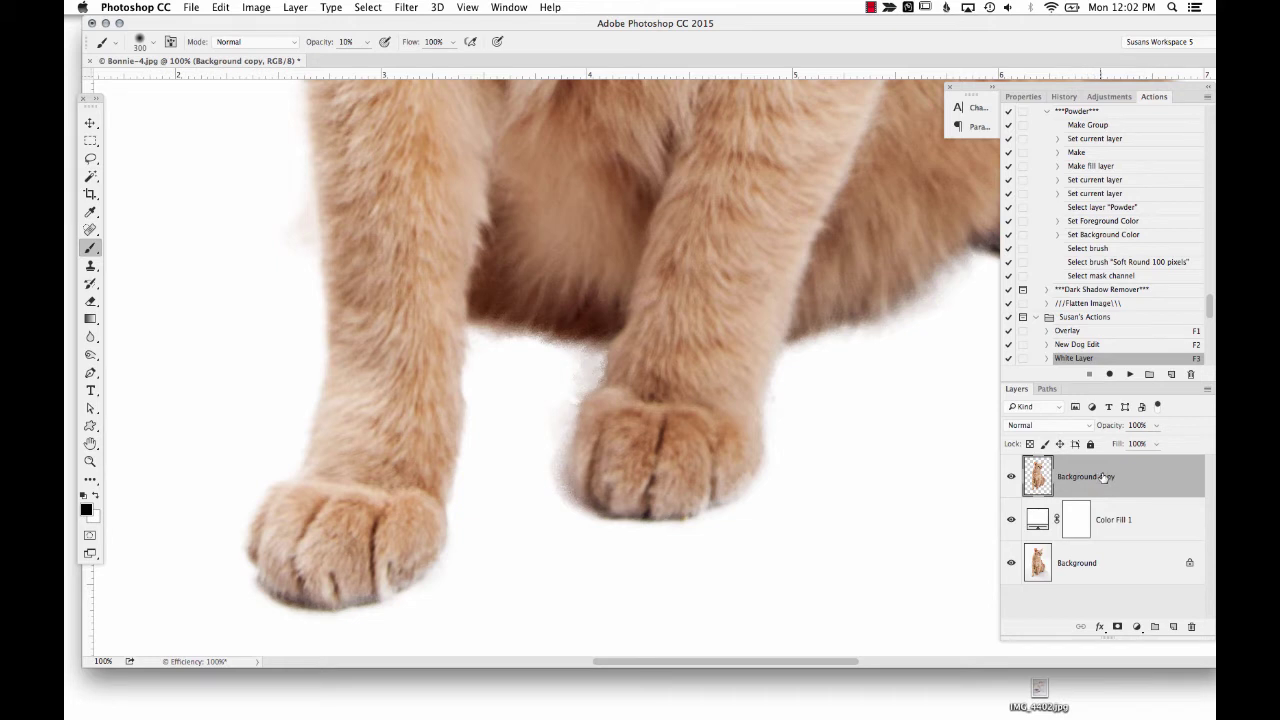
left_click(1117, 627)
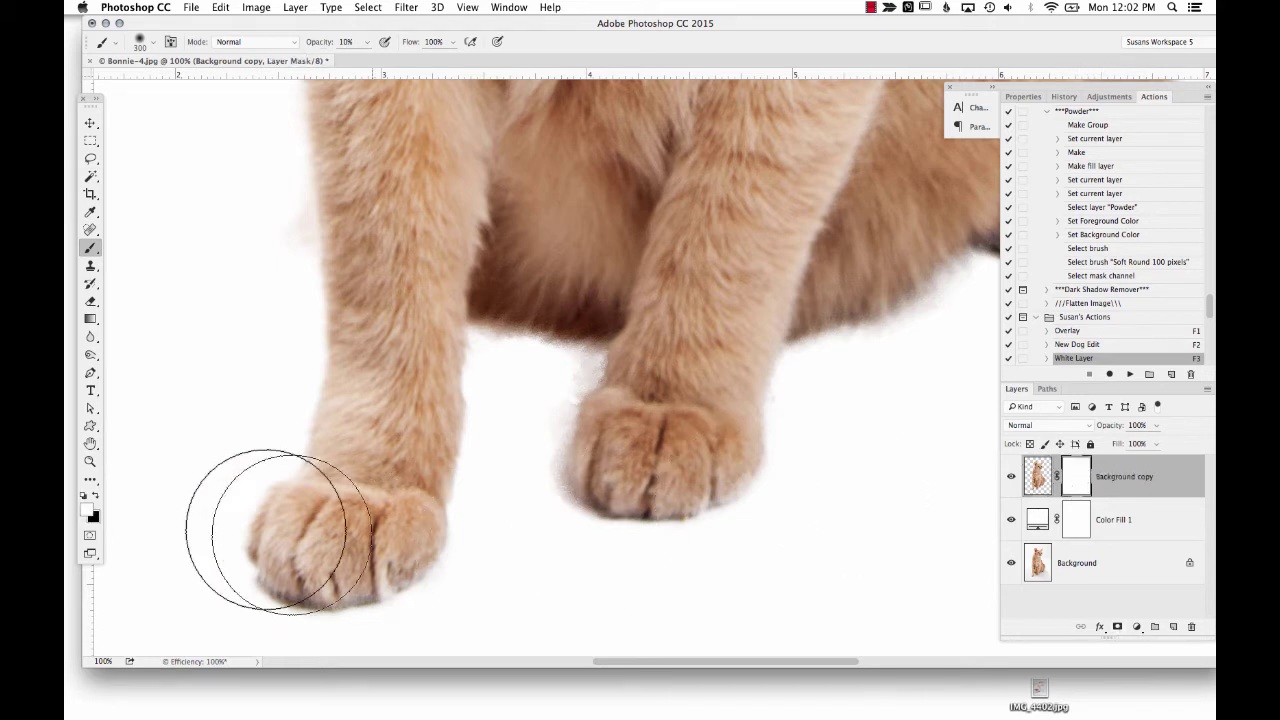
left_click(96, 496)
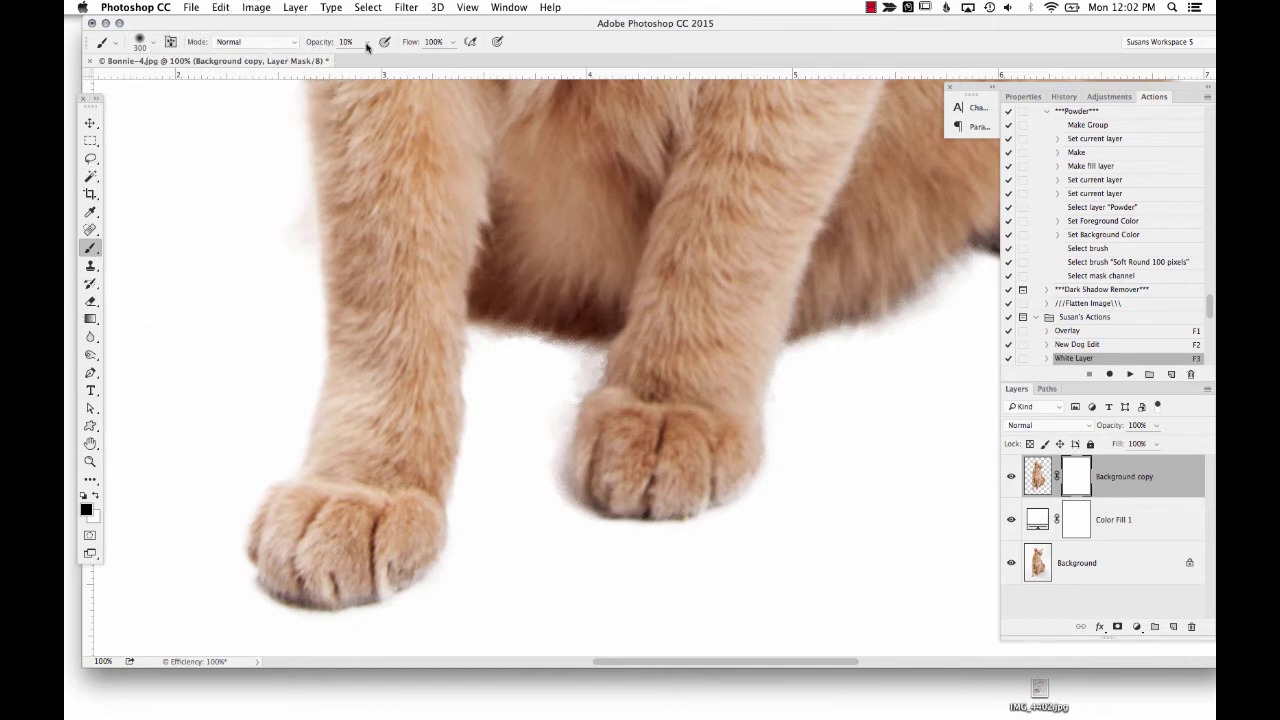
- Reduce the brush to size 40 and paint out the fringe around the front paws on the mask at 10% opacity
key("bracketleft")
key("bracketleft")
key("bracketleft")
key("bracketleft")
key("bracketleft")
key("bracketleft")
key("bracketleft")
key("bracketleft")
key("bracketleft")
key("bracketleft")
key("bracketleft")
key("bracketleft")
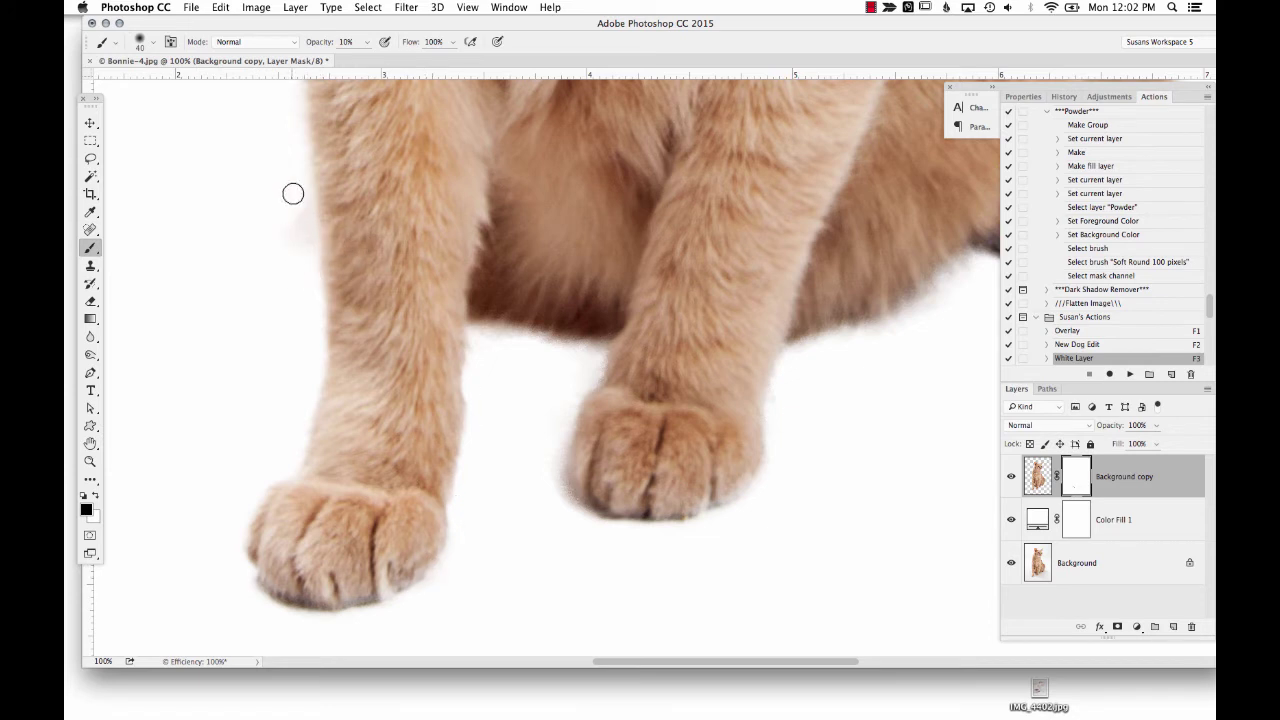
- Raise the brush opacity to 14% and mask out the remaining fringe along the front leg and the belly edge
left_click(366, 43)
left_click(367, 42)
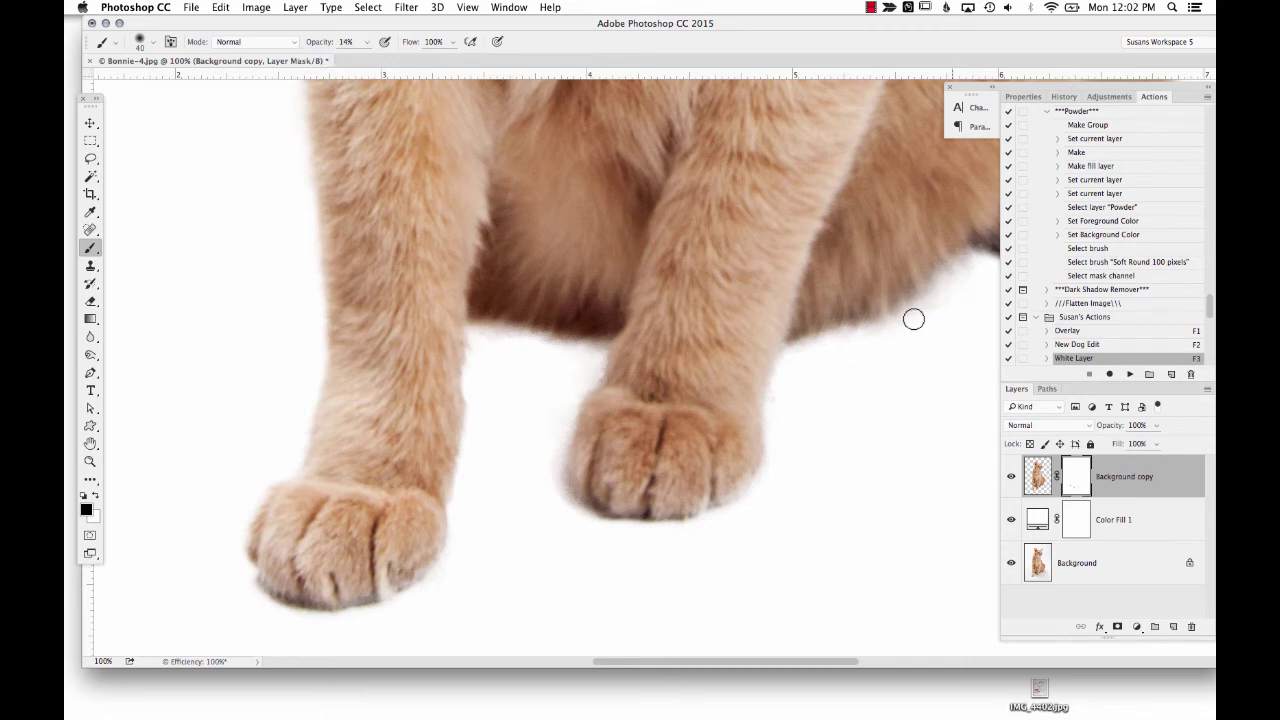
left_click_drag(869, 243, 537, 268)
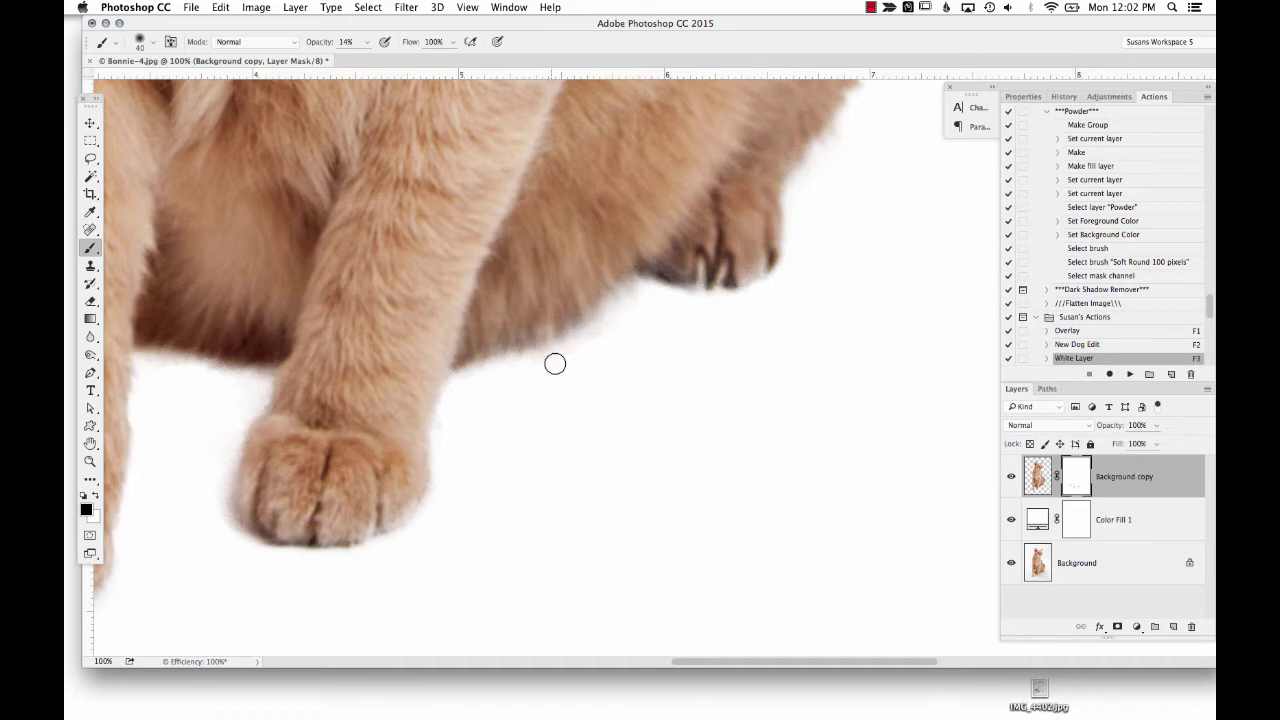
- Paint with black on the Color Fill 1 mask below the belly and hind paw, using a size 150 brush at 14% opacity
left_click(1080, 522)
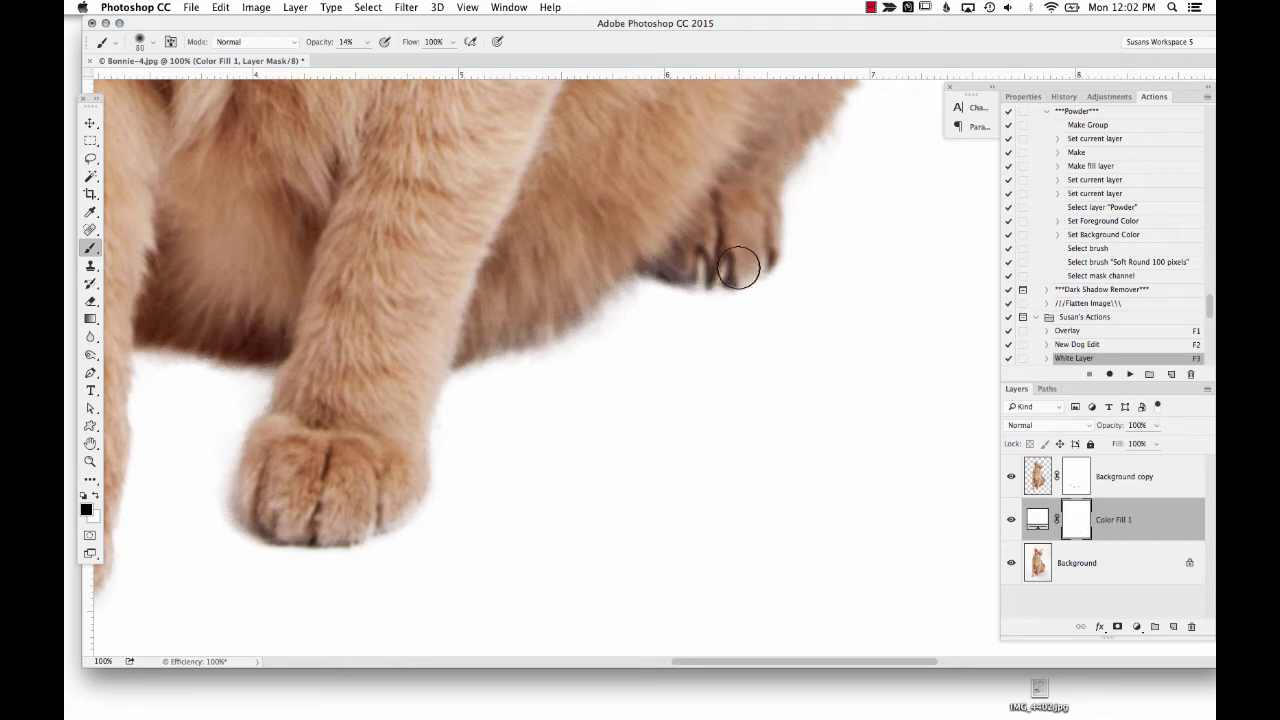
key("bracketright")
key("bracketright")
key("bracketright")
key("bracketright")
key("bracketright")
key("bracketright")
key("bracketright")
key("bracketright")
mouse_move(735, 272)
left_mouse_down()
mouse_move(647, 295)
mouse_move(706, 271)
left_mouse_up()
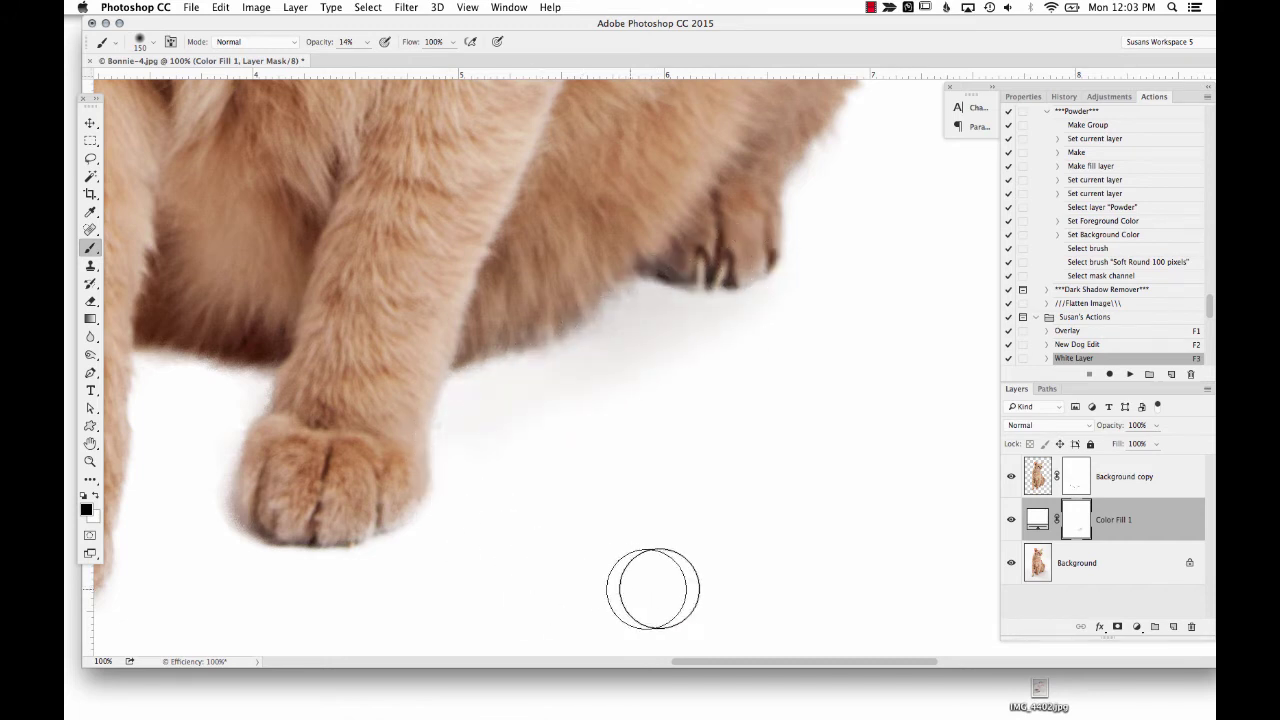
scroll(722, 547, "down", 3)
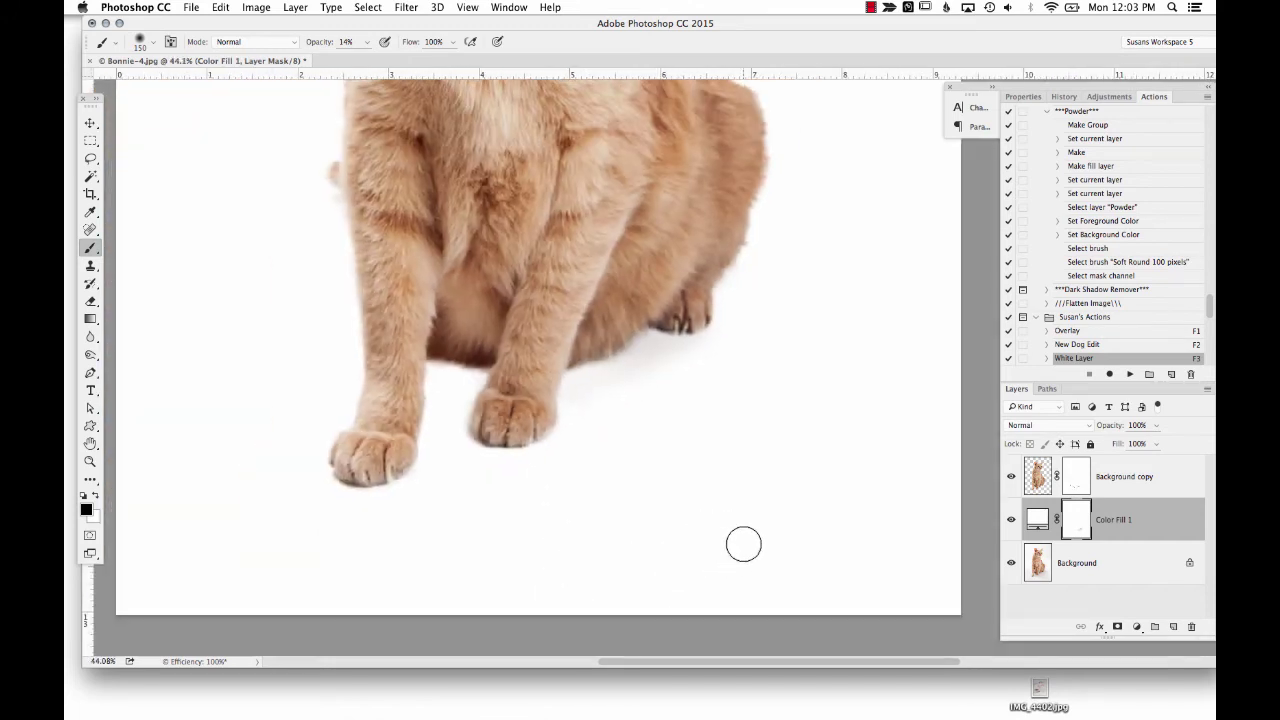
scroll(760, 559, "up", 3)
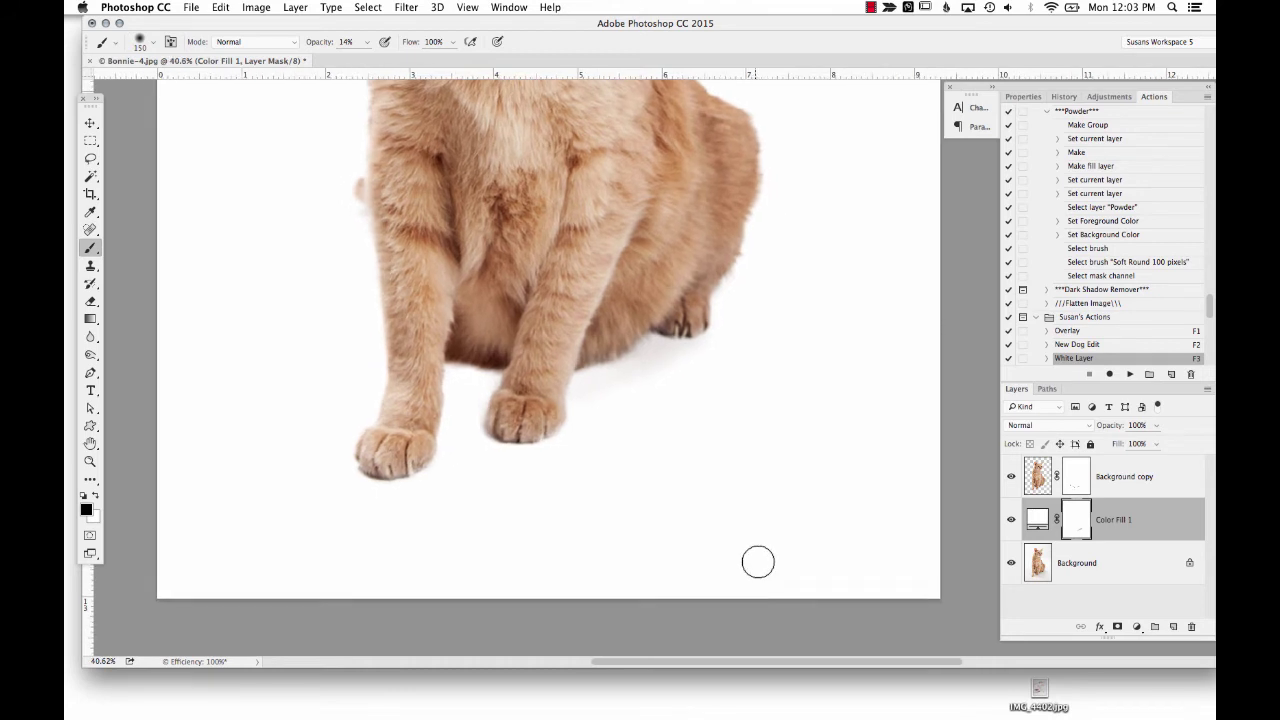
scroll(740, 500, "down", 2)
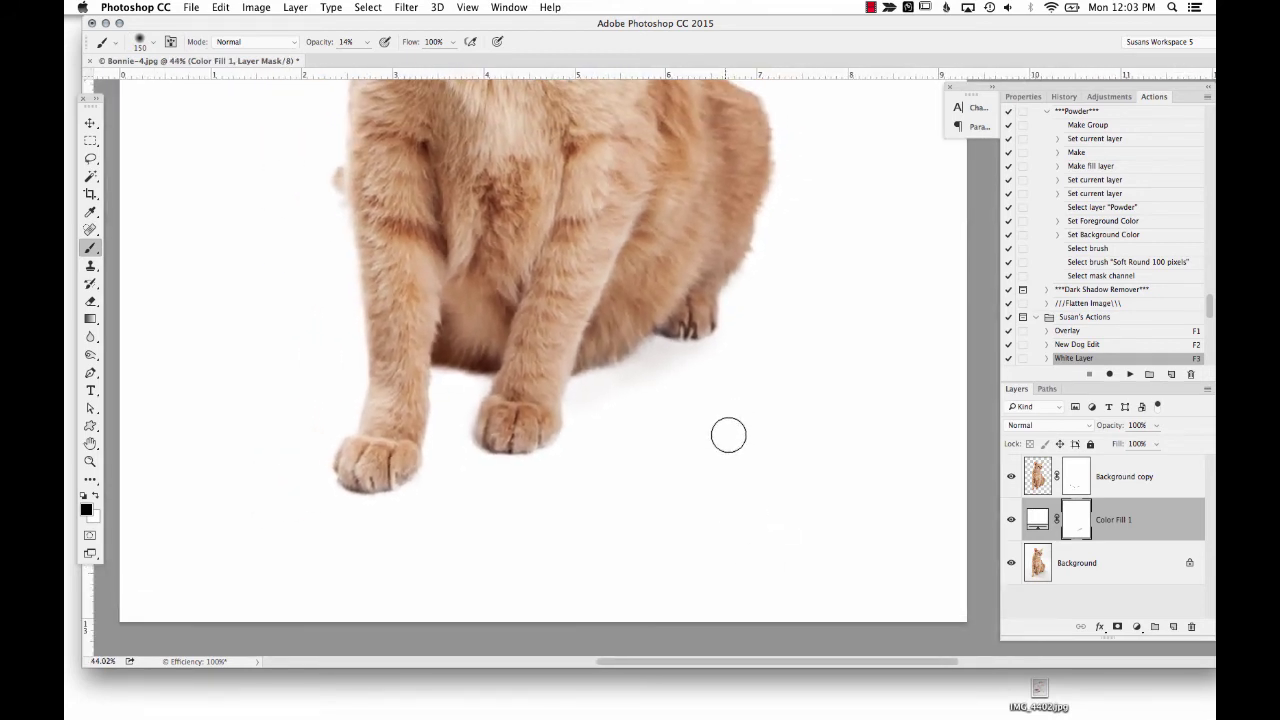
scroll(729, 434, "up", 4)
scroll(708, 383, "up", 4)
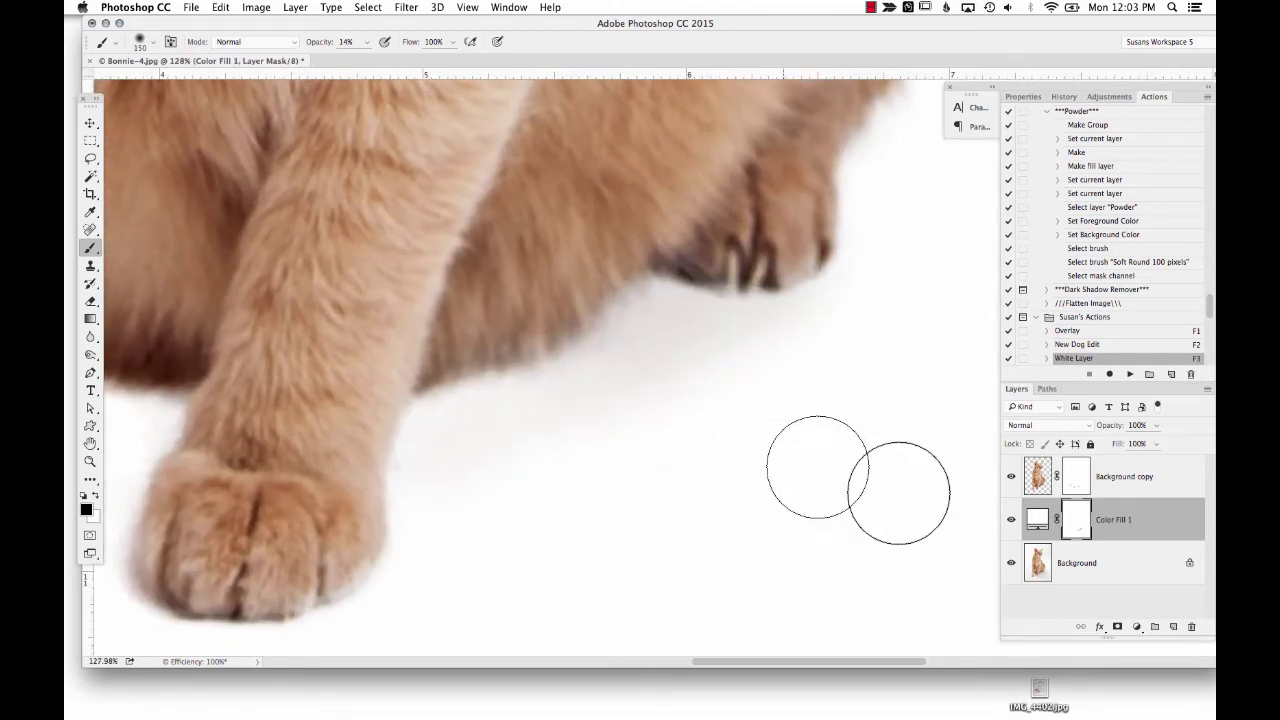
- Revert the last four brush strokes made on the Color Fill 1 mask
left_click(1063, 96)
left_click(1083, 324)
left_click(1083, 292)
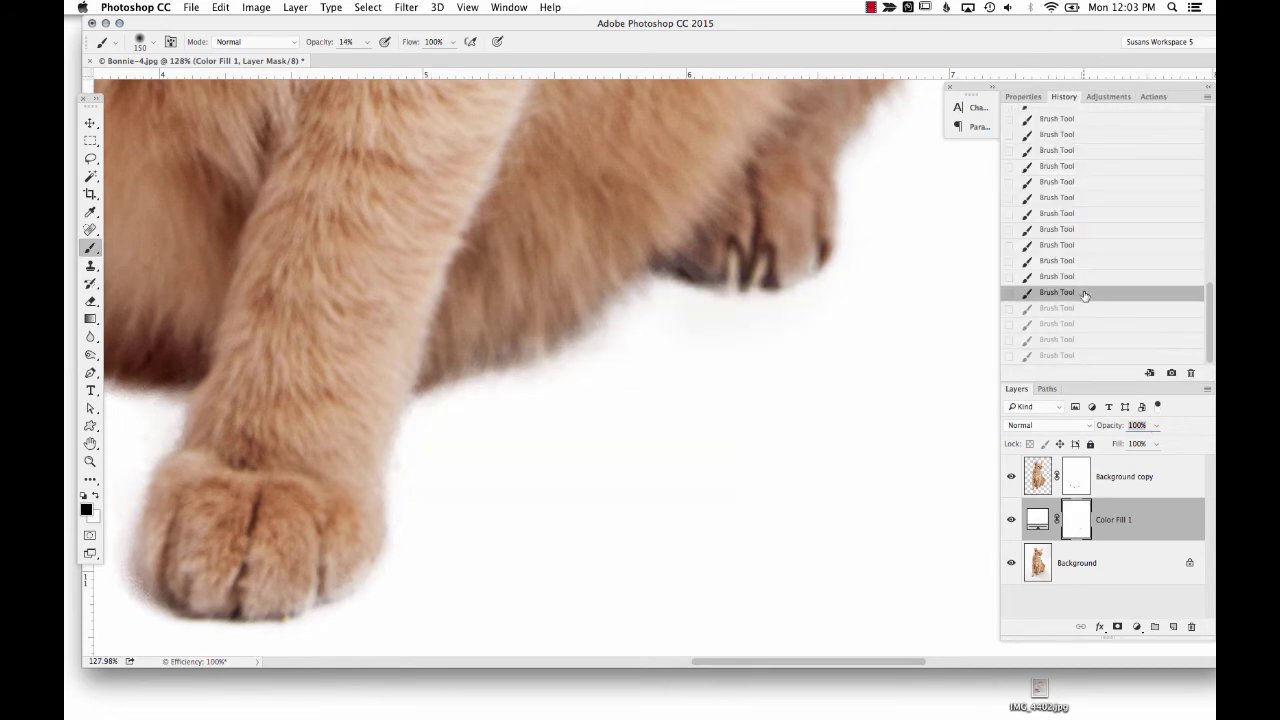
scroll(575, 414, "down", 3)
scroll(581, 414, "down", 3)
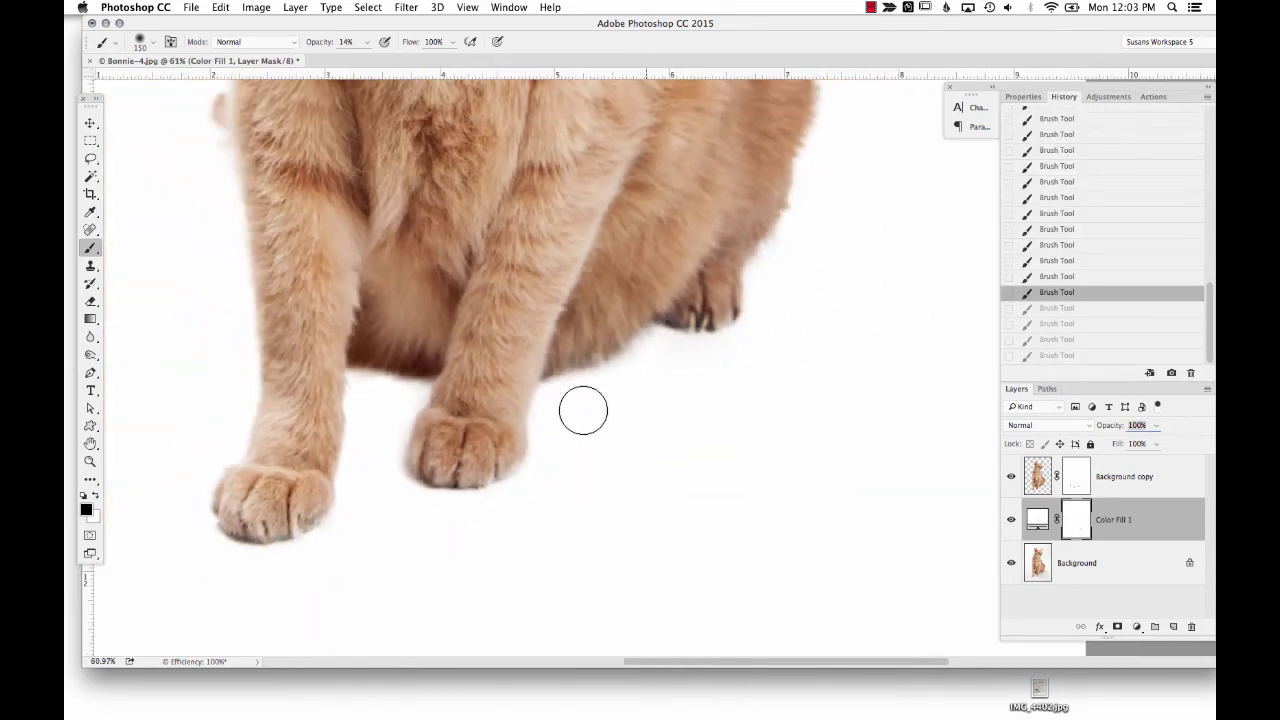
- On the Color Fill 1 mask, paint the soft floor shadow back around the paws with a size 500 brush at 10% opacity
left_click(368, 44)
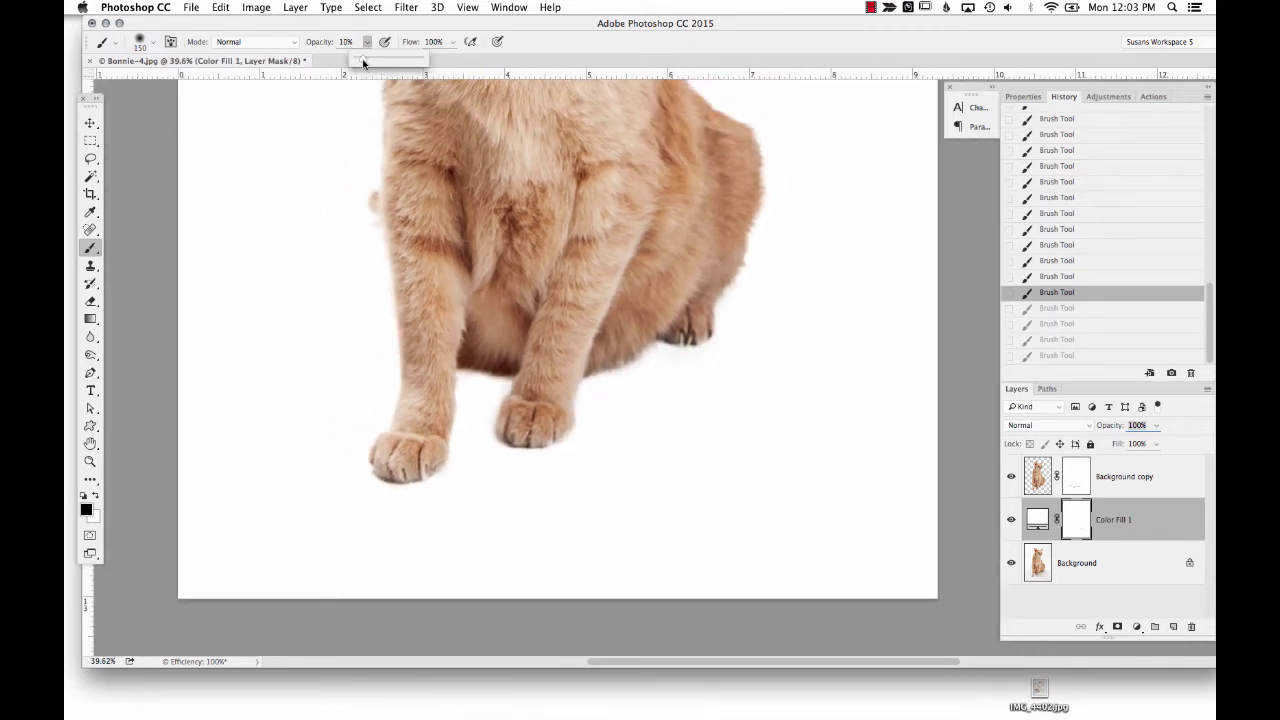
key("bracketright")
key("bracketright")
key("bracketright")
key("bracketright")
key("bracketright")
key("bracketright")
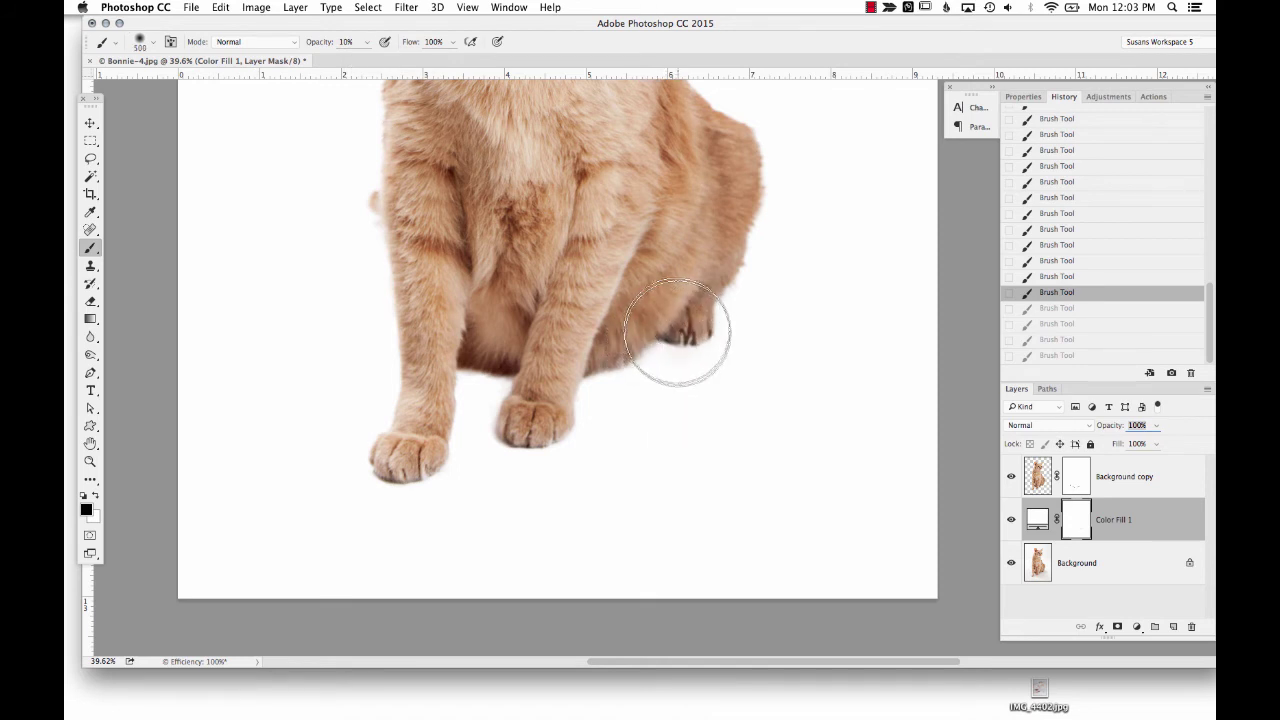
key("super+shift+z")
key("super+shift+z")
key("super+shift+z")
key("super+shift+z")
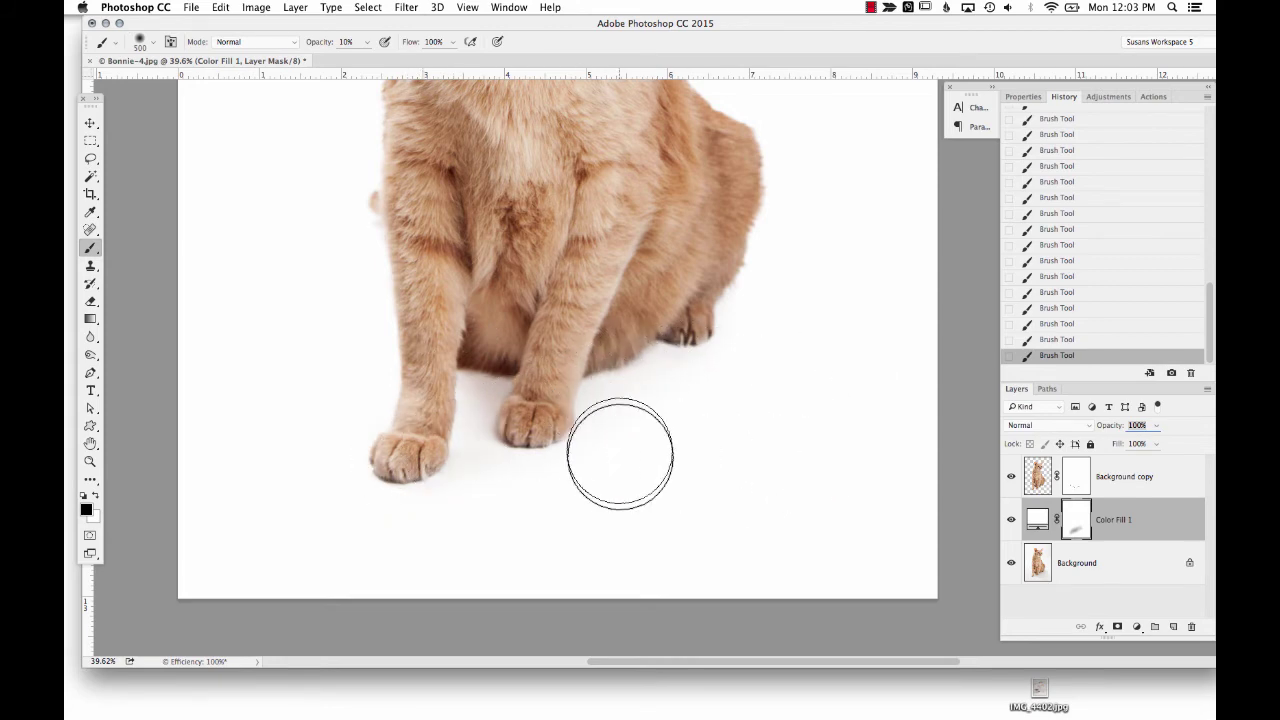
- Reduce the brush to size 90 and deepen the floor shadow close to the paws and belly on the Color Fill 1 mask
scroll(615, 452, "down", 3)
scroll(609, 457, "left", 5)
scroll(712, 363, "up", 4)
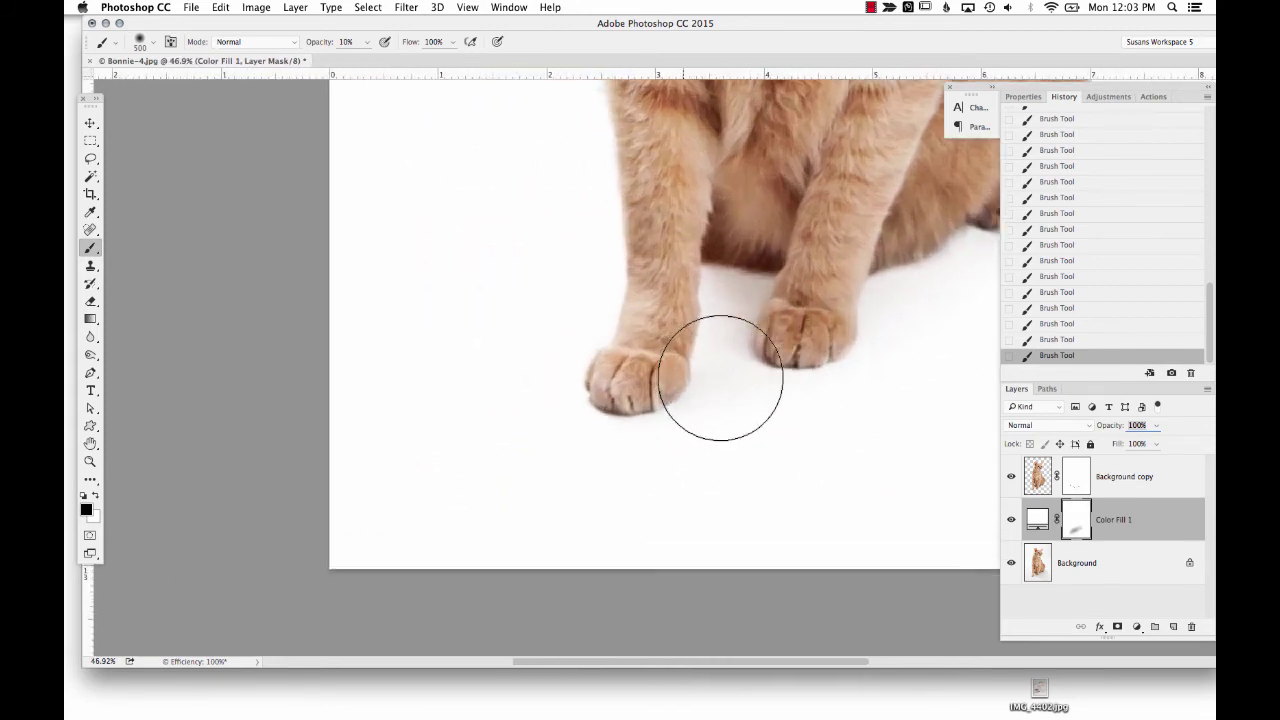
left_click_drag(760, 250, 573, 438)
scroll(573, 438, "right", 3)
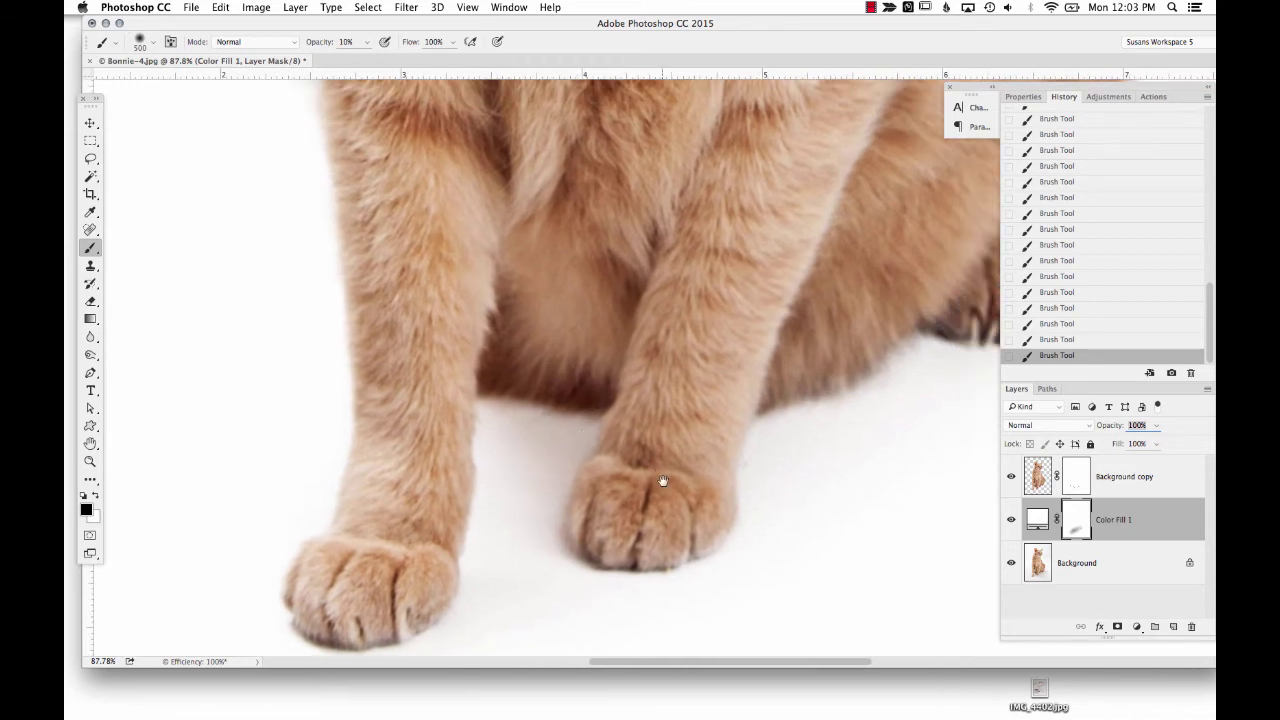
scroll(660, 486, "down", 2)
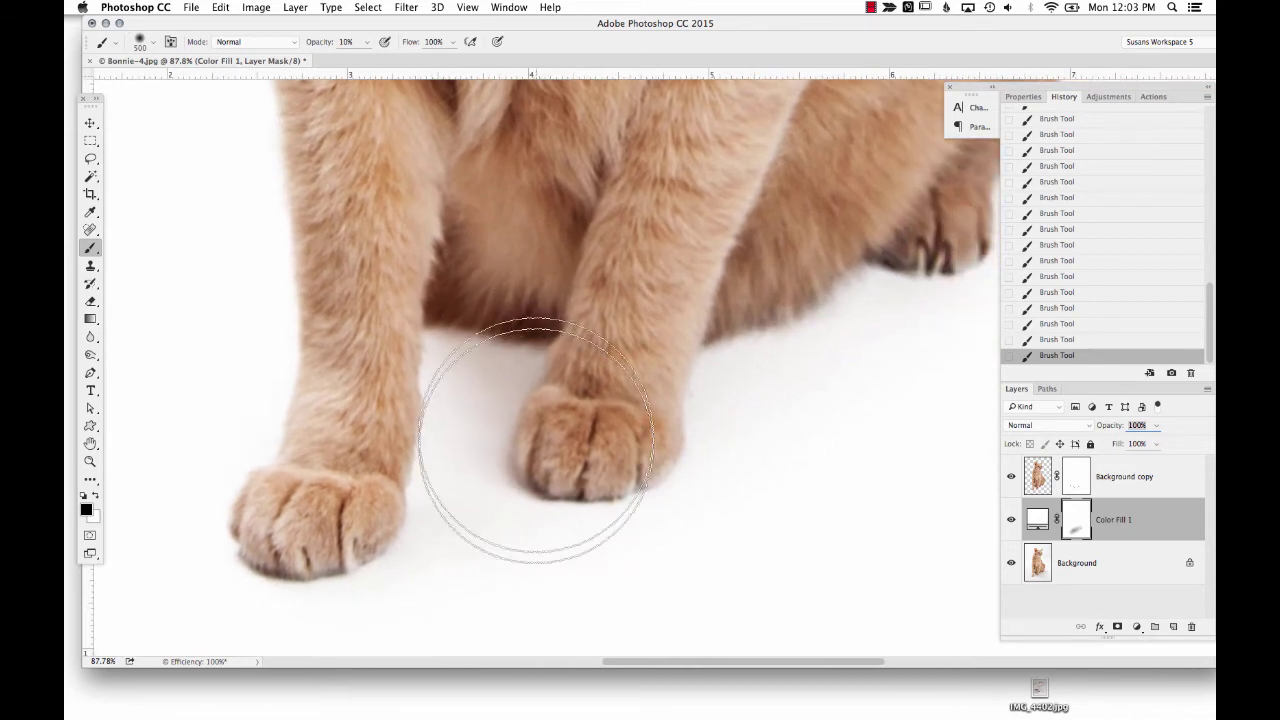
key("bracketleft")
key("bracketleft")
key("bracketleft")
key("bracketleft")
key("bracketleft")
key("bracketleft")
key("bracketleft")
key("bracketleft")
key("bracketleft")
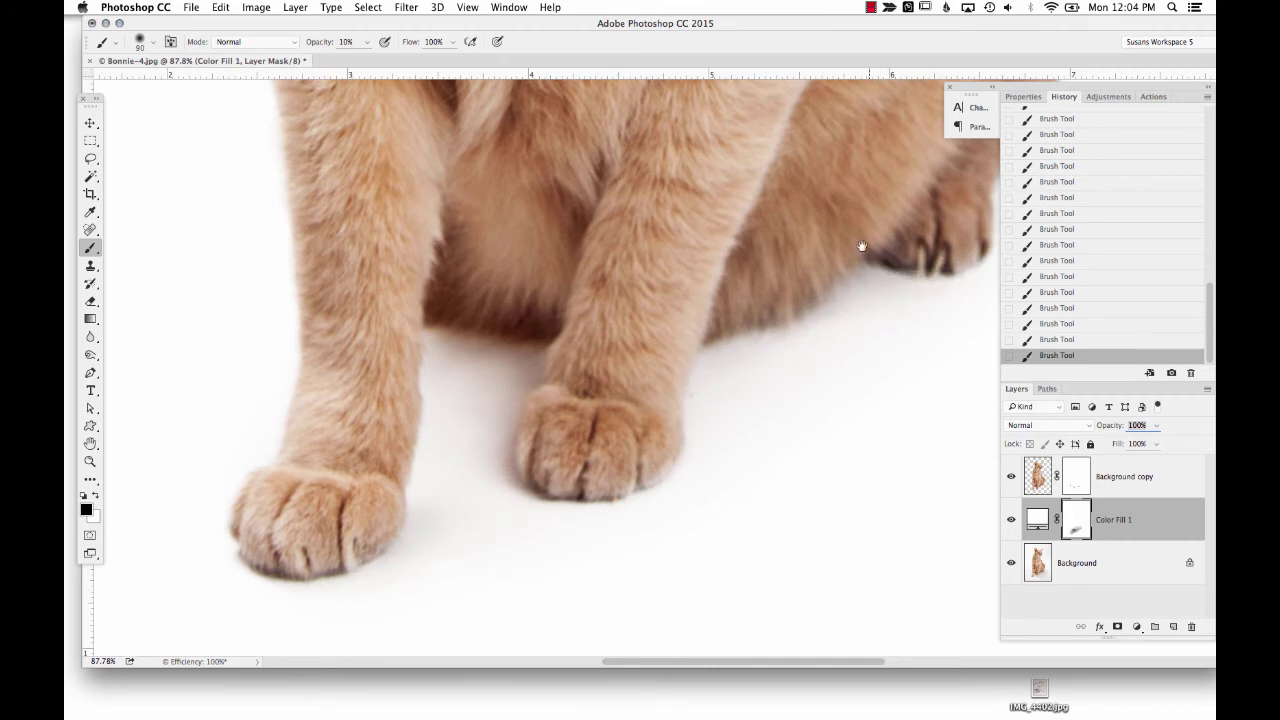
- Enlarge the brush to size 200 and blend the shadow between the front legs and toward the hind paw
left_click_drag(857, 251, 723, 337)
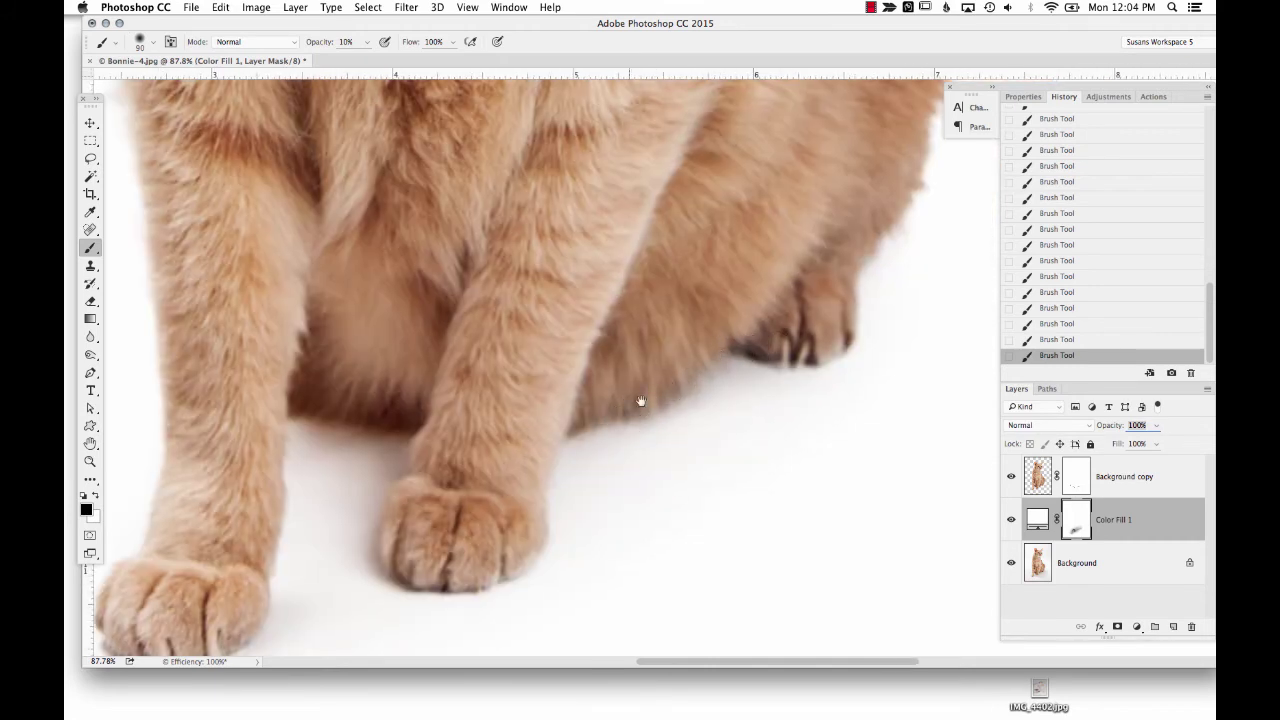
scroll(757, 294, "left", 5)
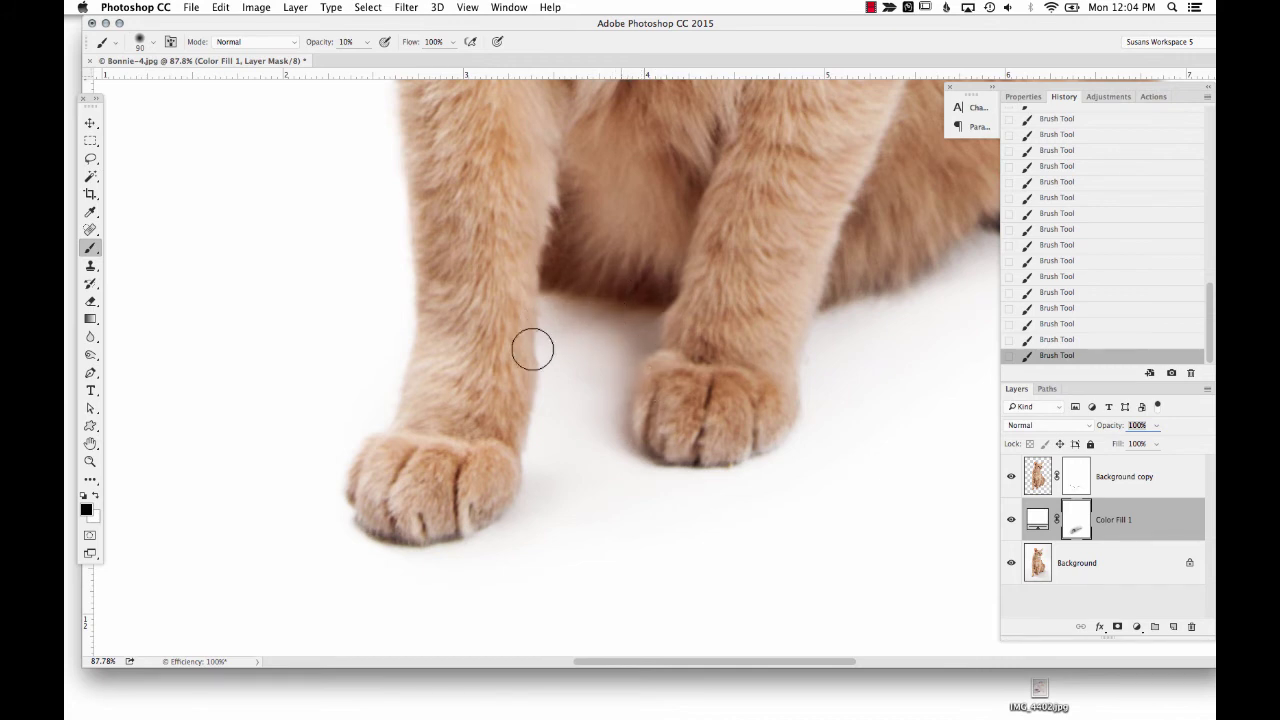
key("bracketright")
key("bracketright")
key("bracketright")
key("bracketright")
key("bracketright")
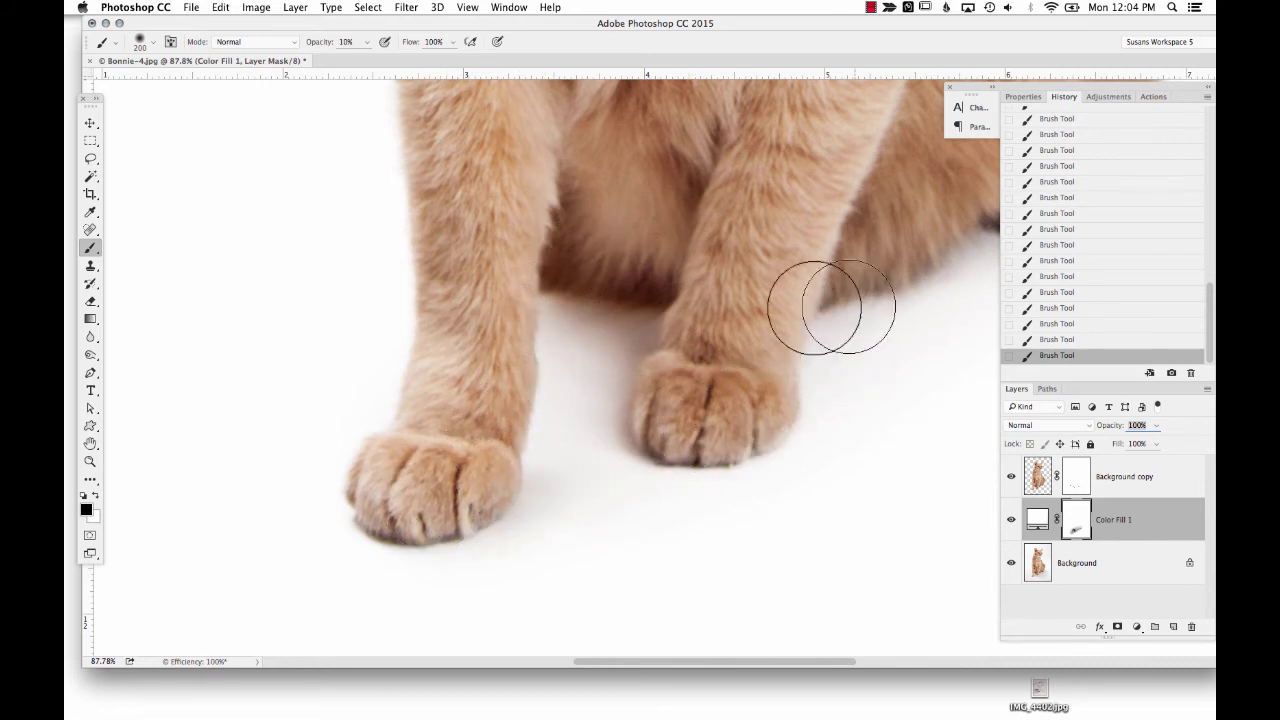
left_click_drag(713, 275, 705, 283)
scroll(705, 283, "right", 5)
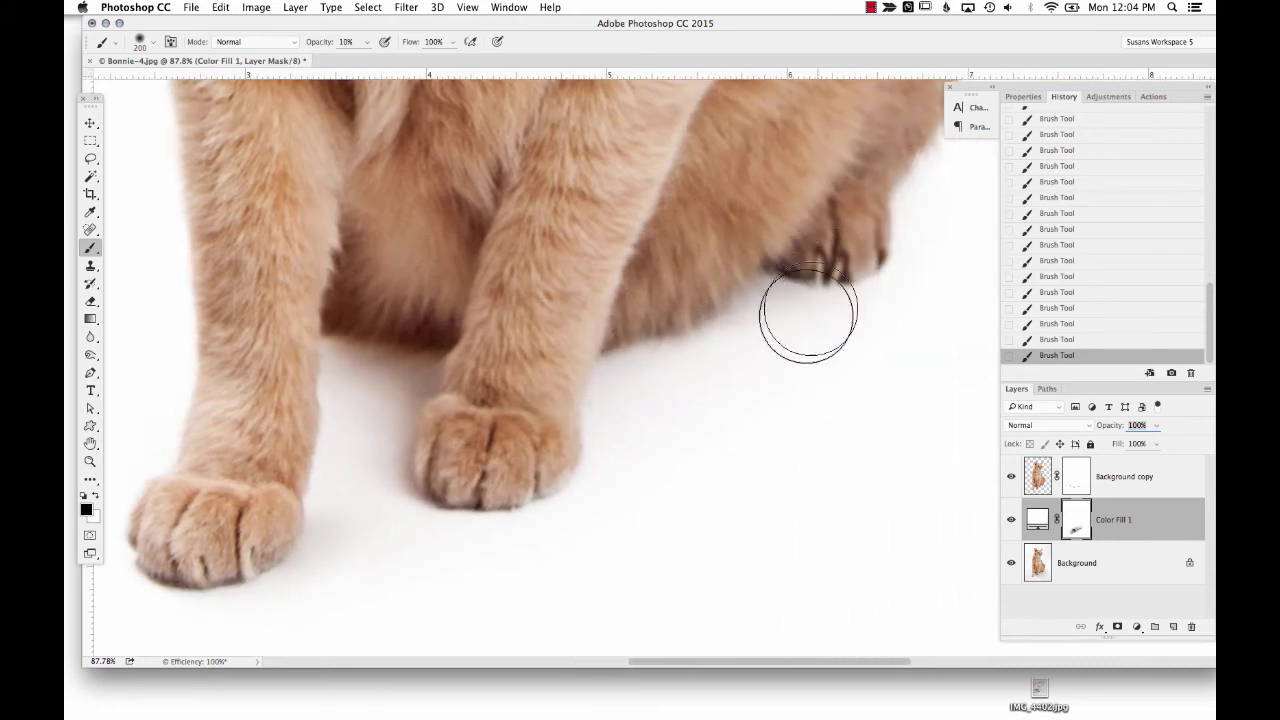
- Soften the Color Fill 1 mask with a Gaussian Blur of 30.3 pixels radius
scroll(694, 437, "down", 10)
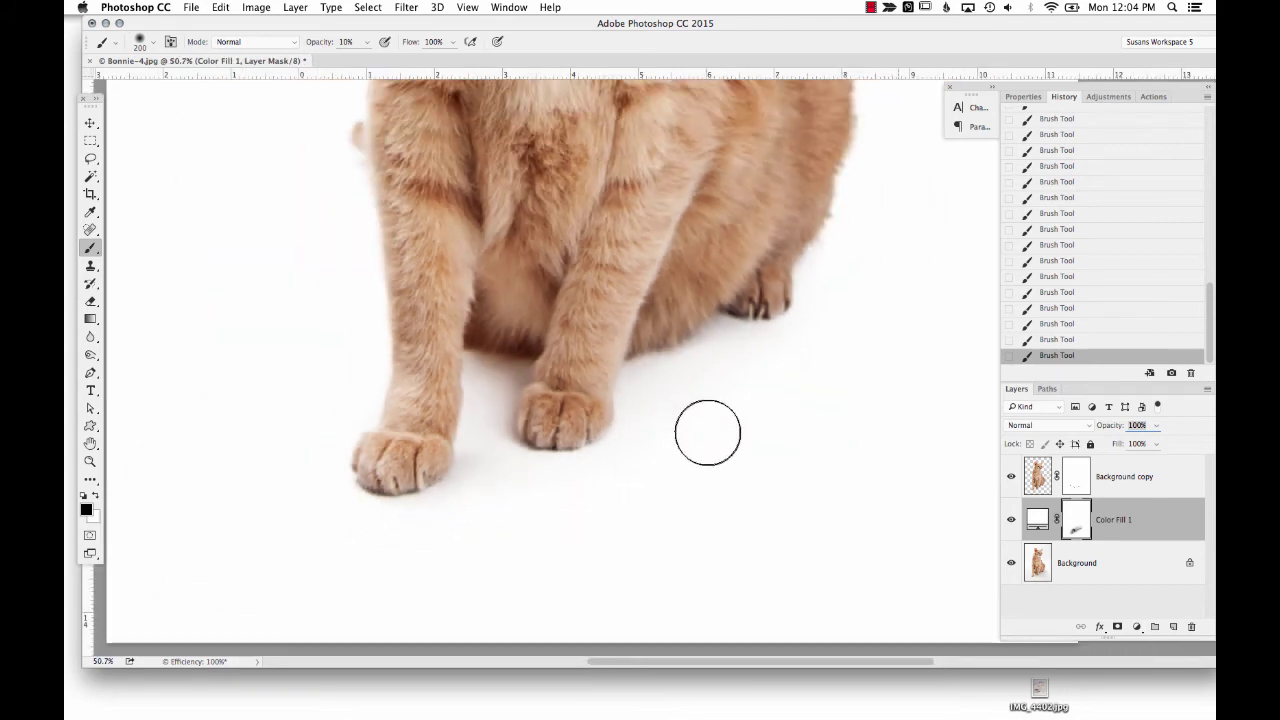
scroll(832, 498, "down", 3)
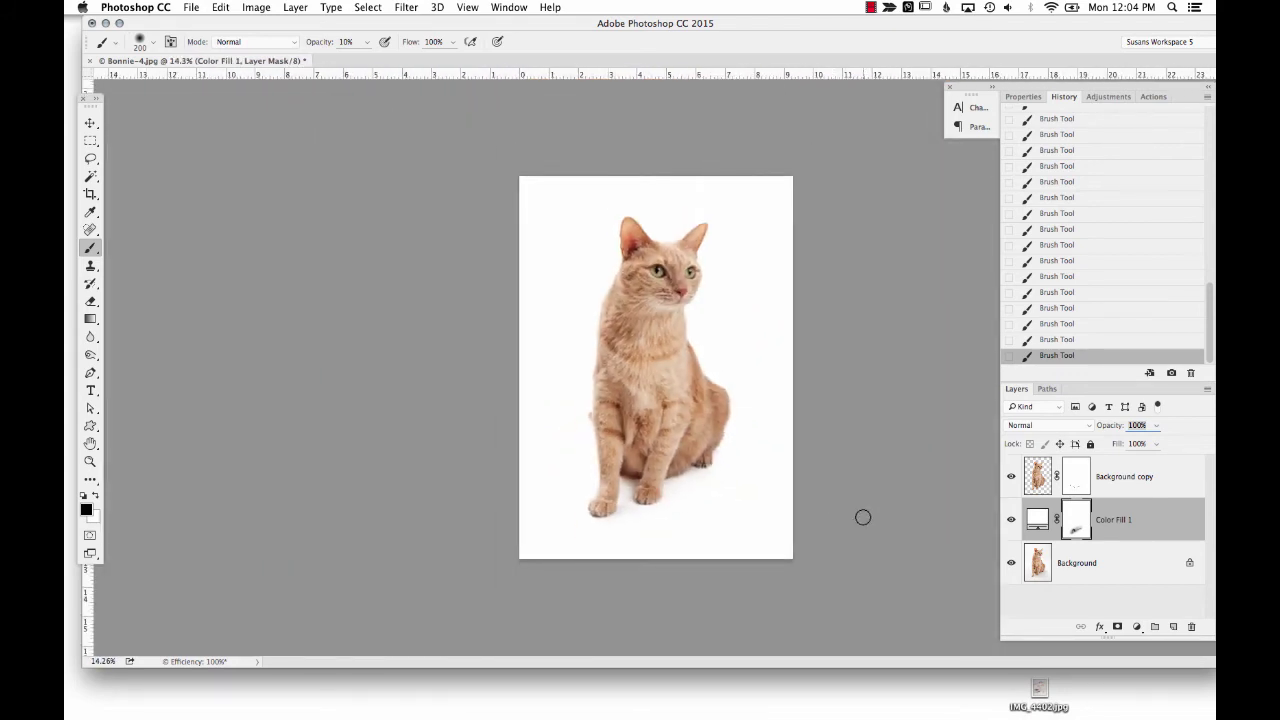
scroll(730, 505, "up", 12)
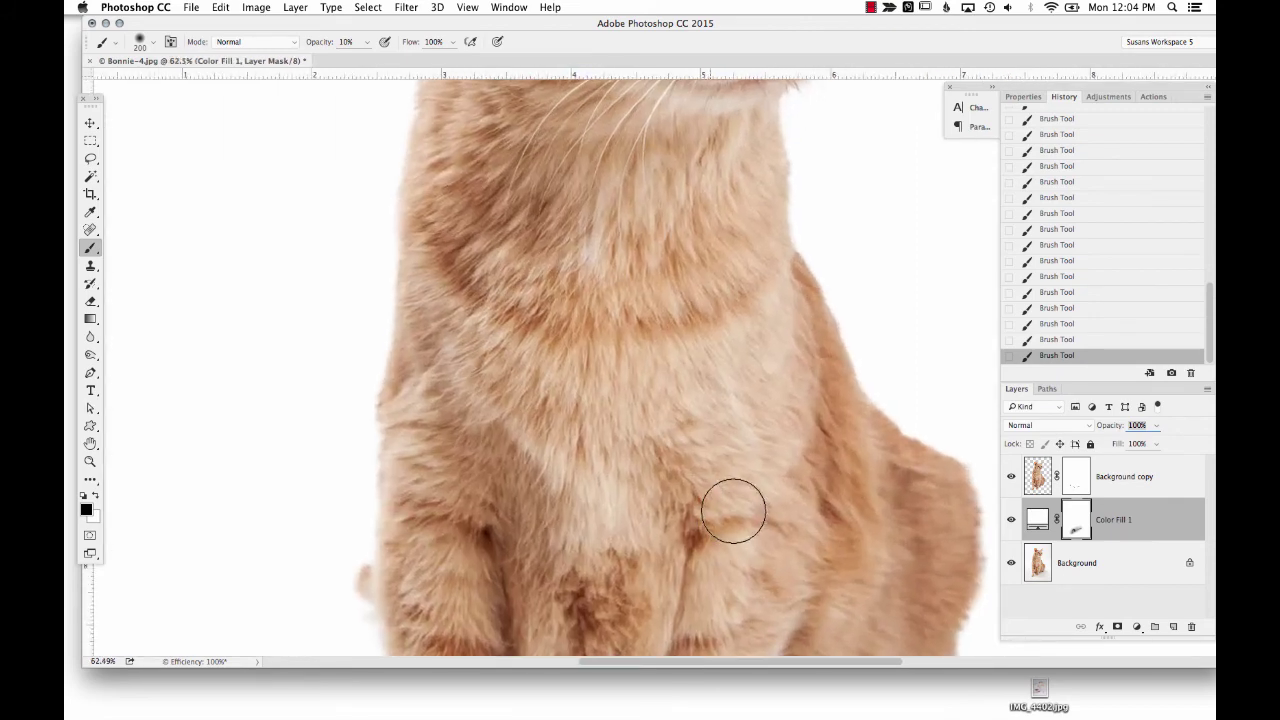
left_click_drag(709, 491, 663, 217)
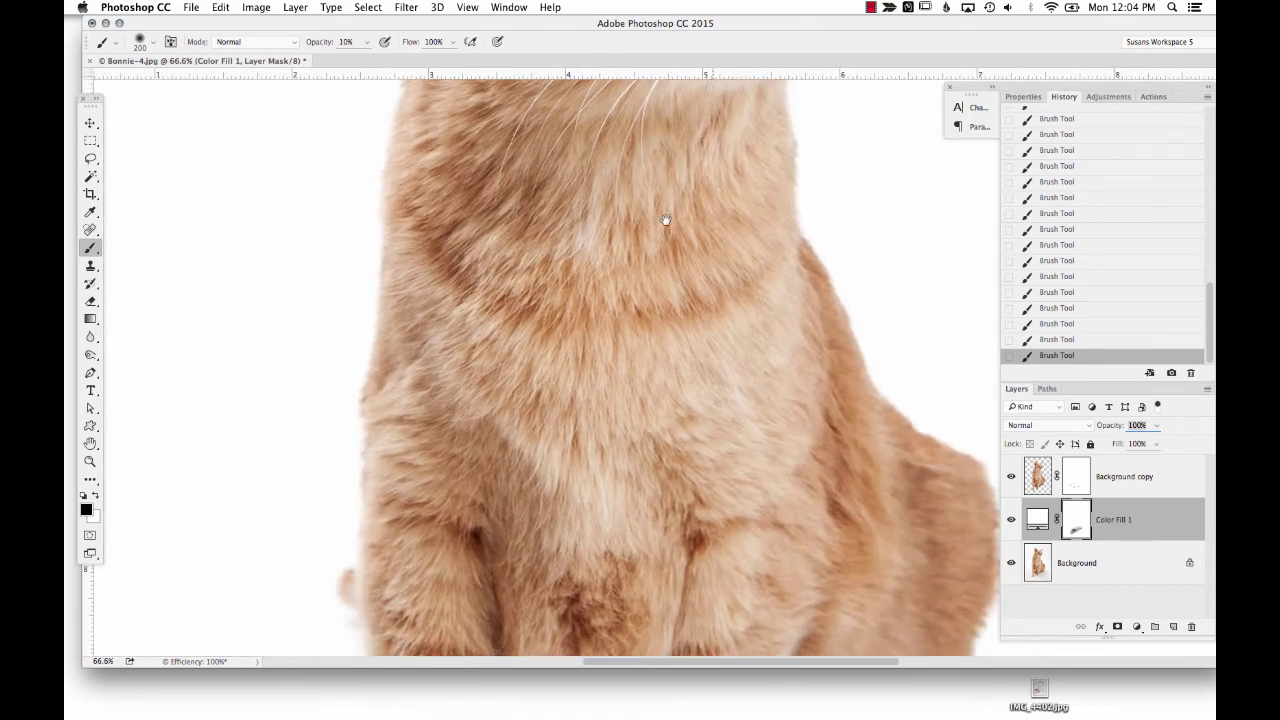
left_click_drag(663, 437, 657, 282)
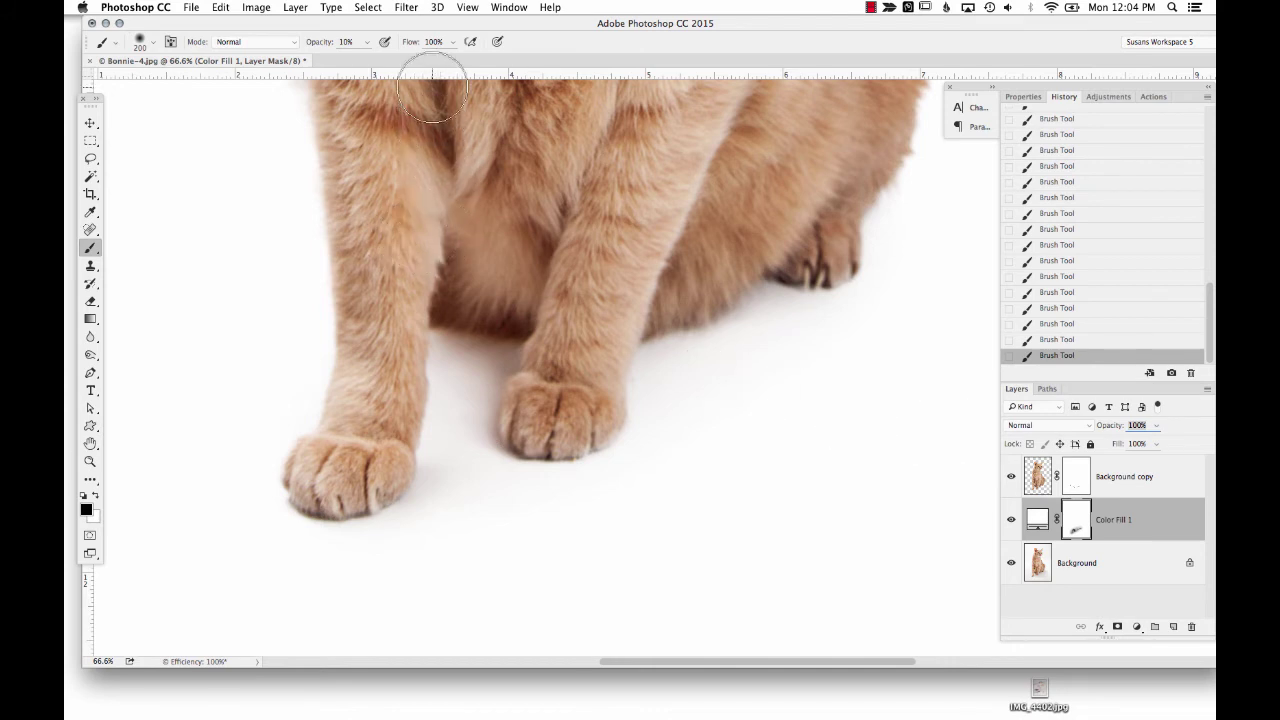
left_click(407, 9)
mouse_move(540, 170)
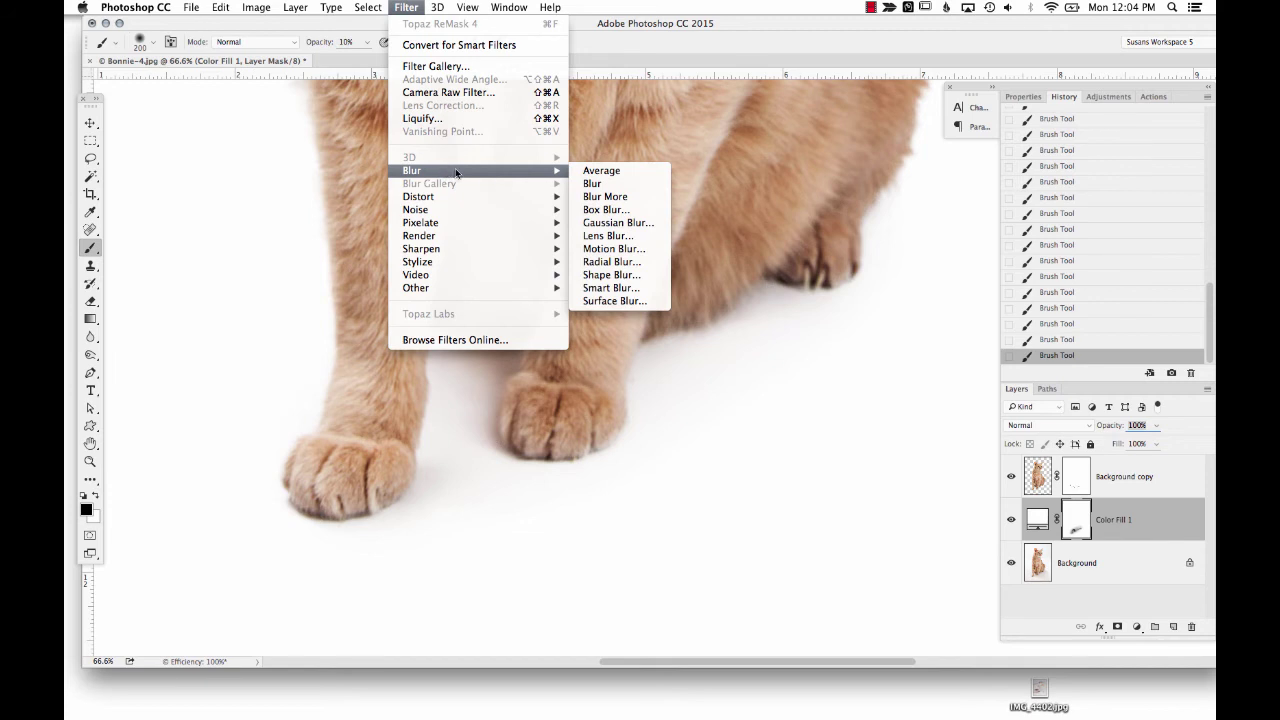
left_click(636, 223)
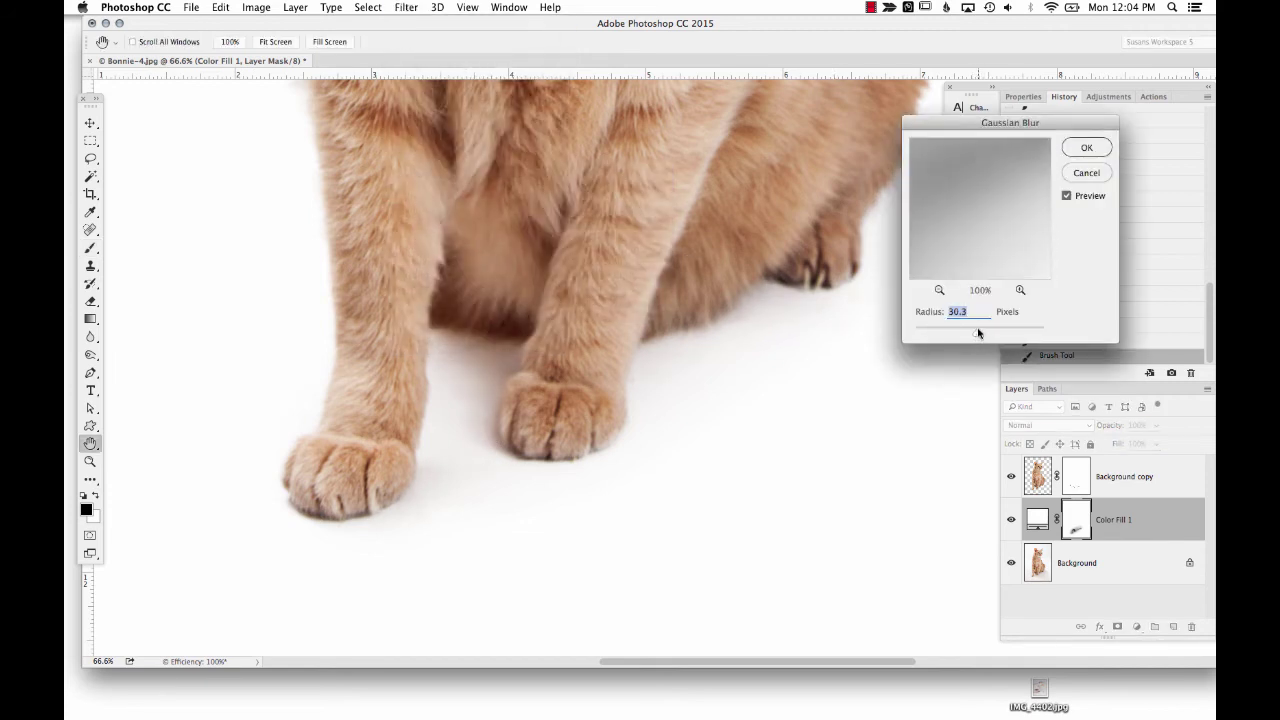
left_click(1084, 148)
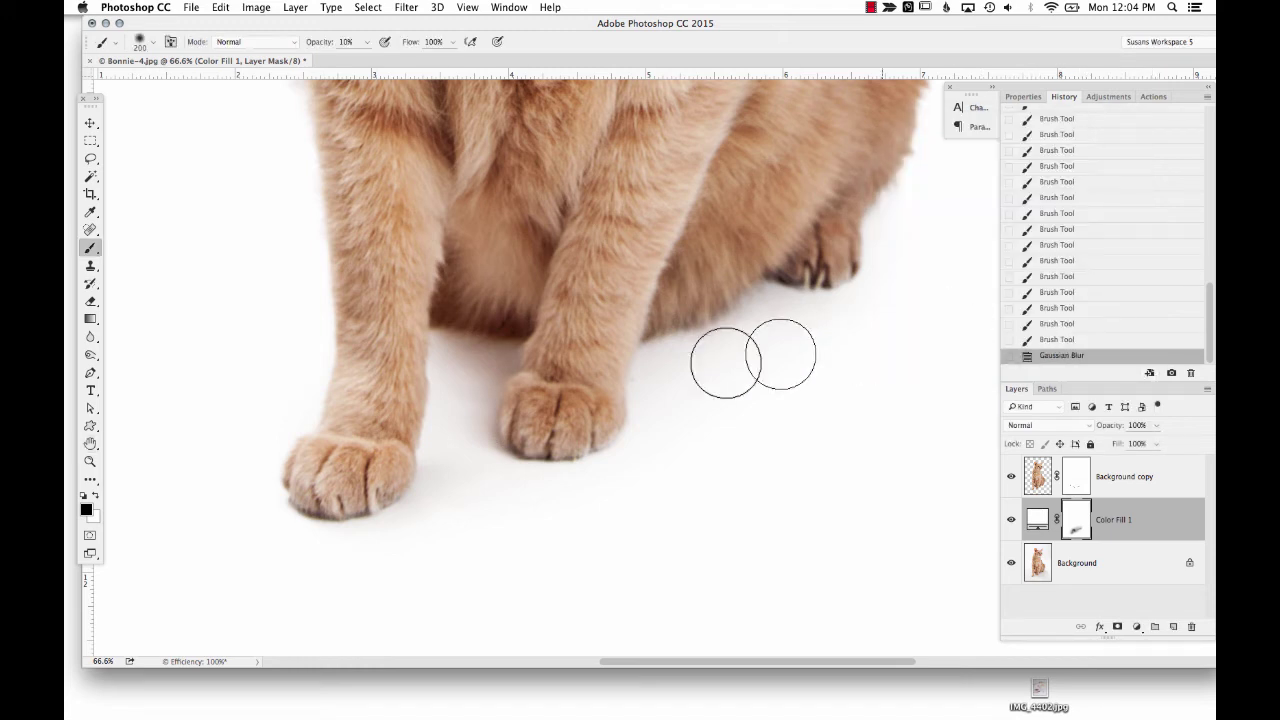
- Examine the whole cat on white and inspect the chest, leg and tail edges at 100% zoom
key("super+0")
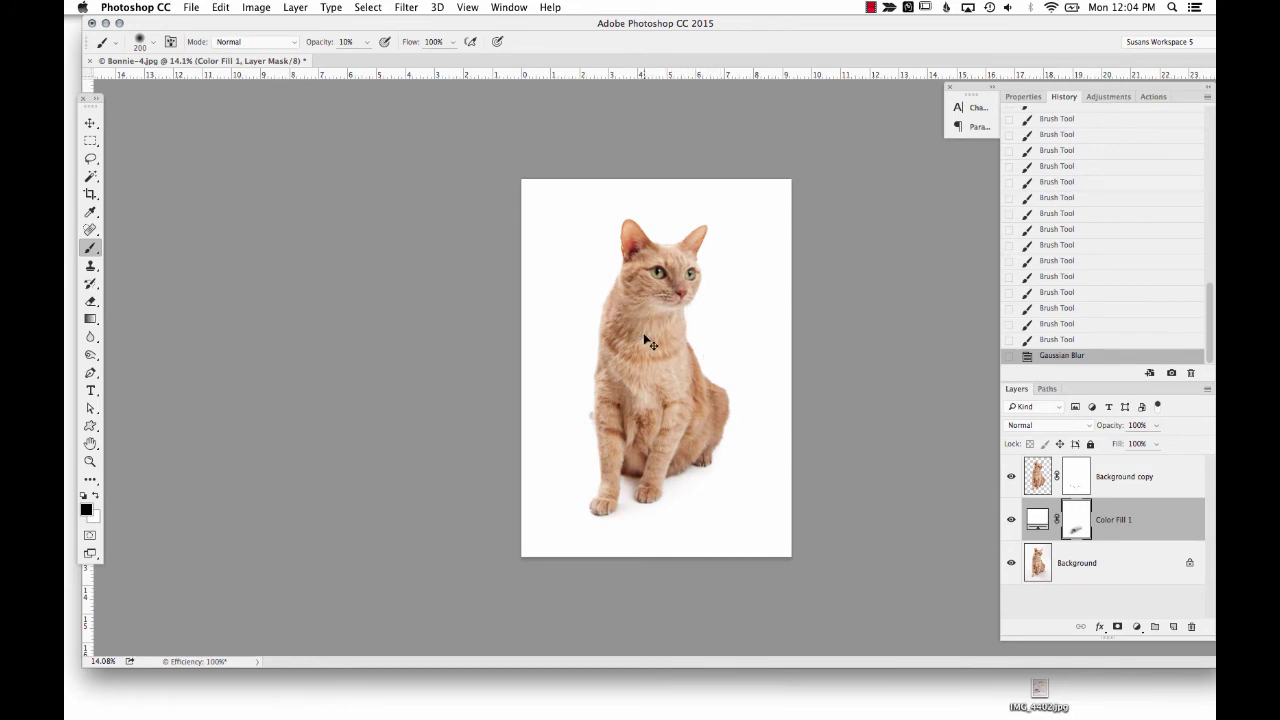
key("super+1")
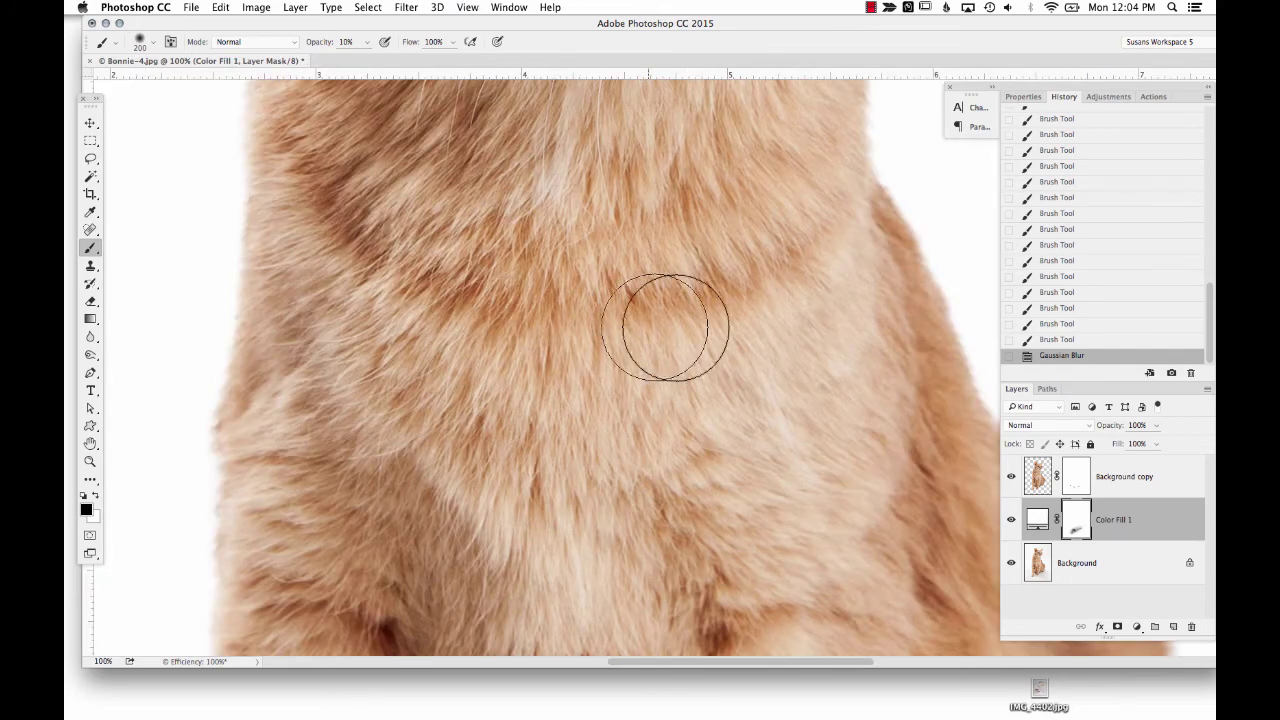
scroll(681, 506, "right", 5)
scroll(681, 506, "down", 5)
scroll(826, 151, "left", 6)
scroll(826, 151, "up", 4)
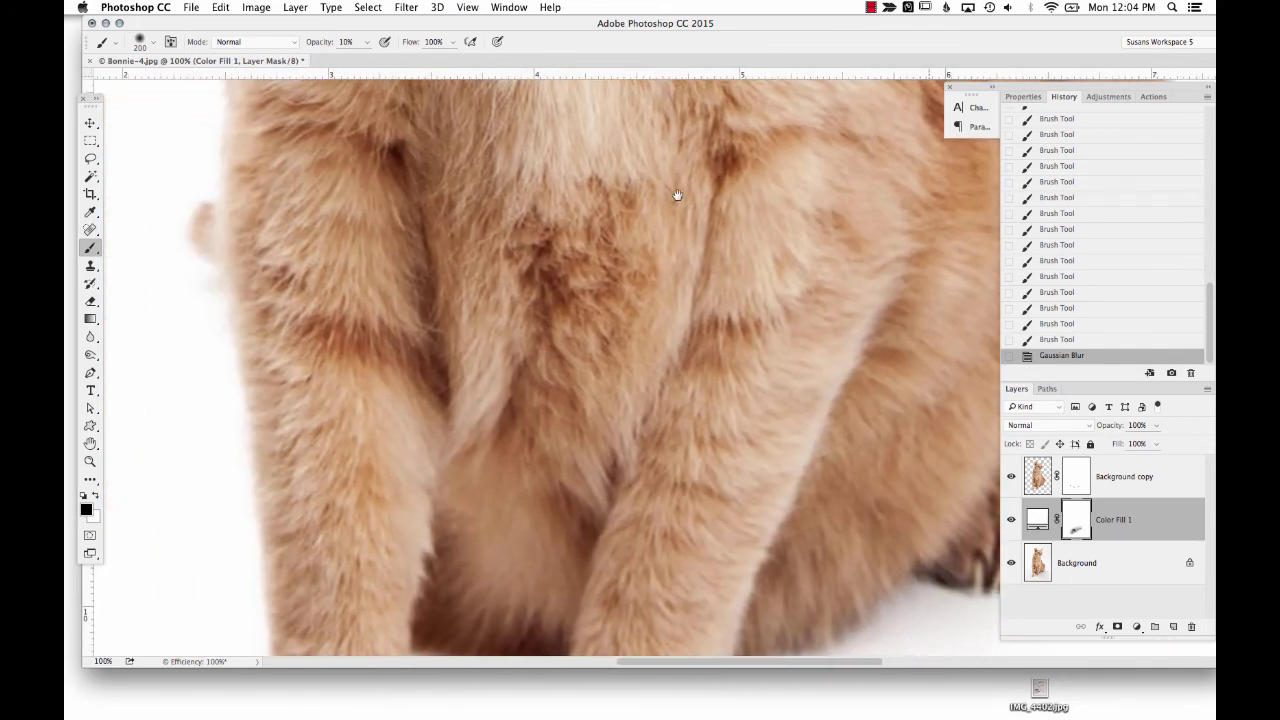
left_click_drag(702, 144, 700, 286)
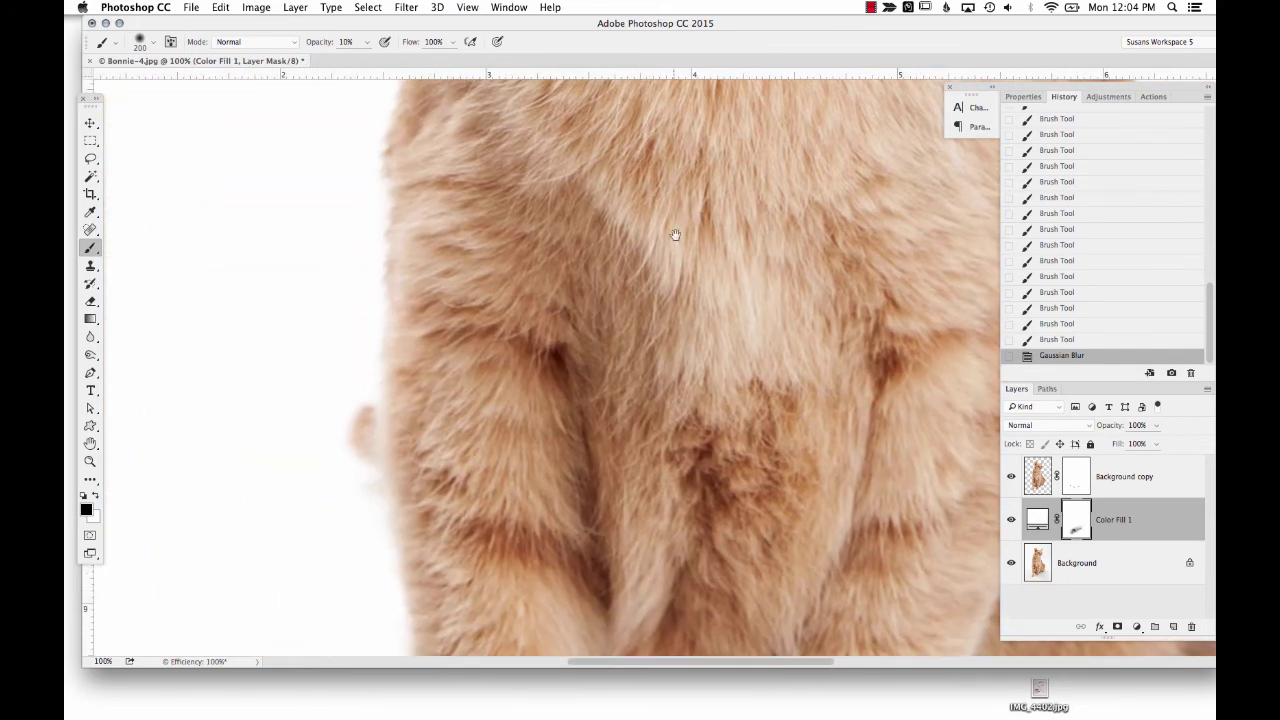
left_click_drag(674, 234, 677, 251)
- Reduce the brush to size 45 and paint away the residue beside the foreleg, just below the tail tip, on the Background copy mask
left_click(1088, 476)
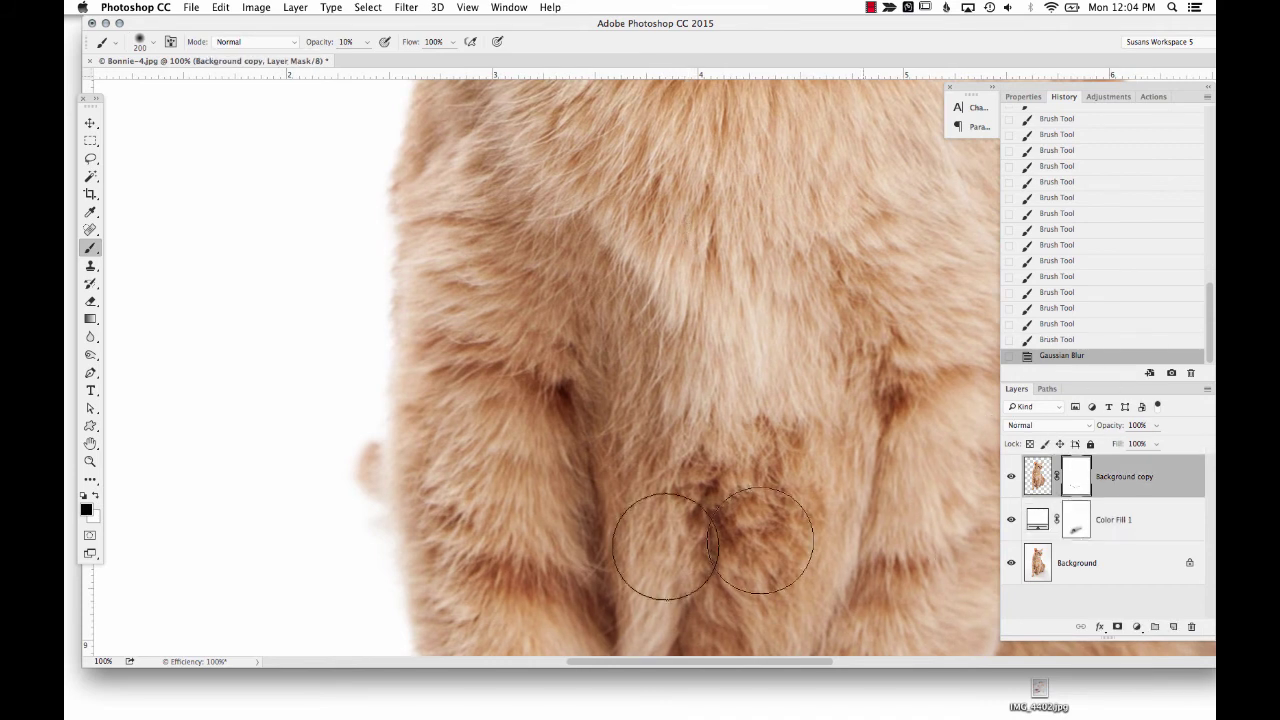
key("bracketleft")
key("bracketleft")
key("bracketleft")
key("bracketleft")
key("bracketleft")
key("bracketleft")
key("bracketleft")
key("bracketleft")
key("bracketleft")
key("bracketleft")
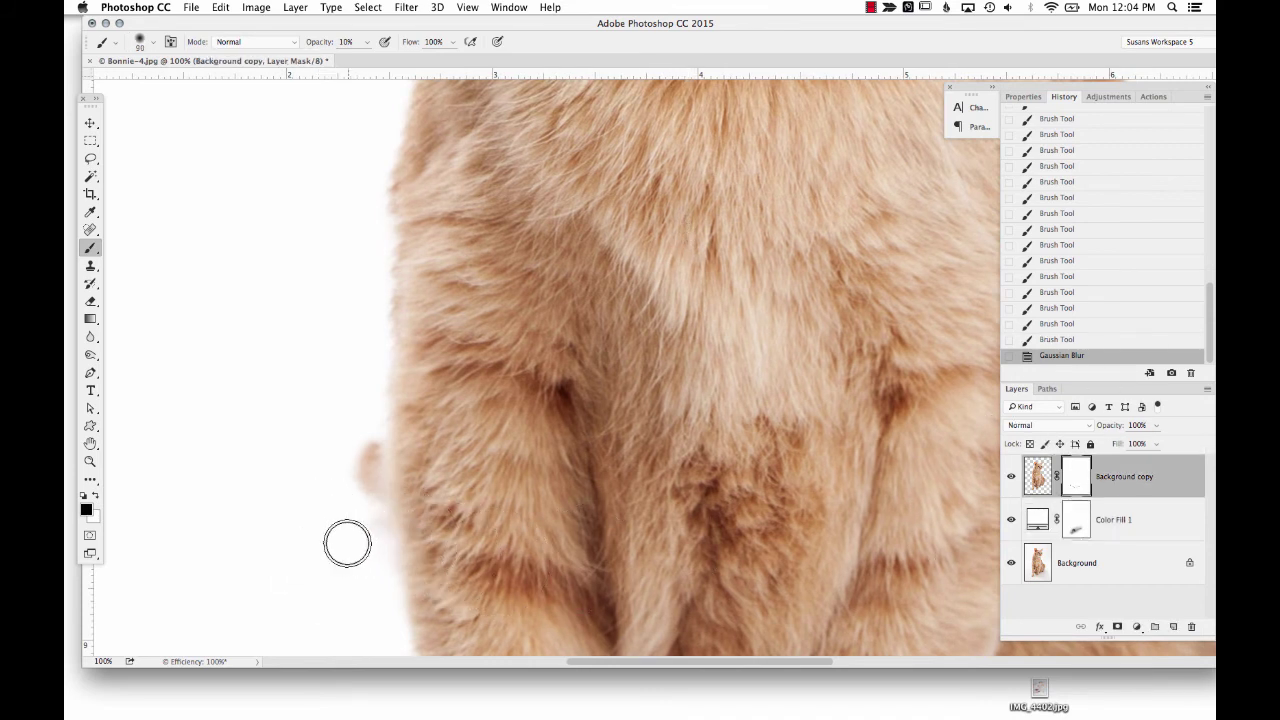
left_click(366, 526)
left_click(374, 543)
left_click(376, 545)
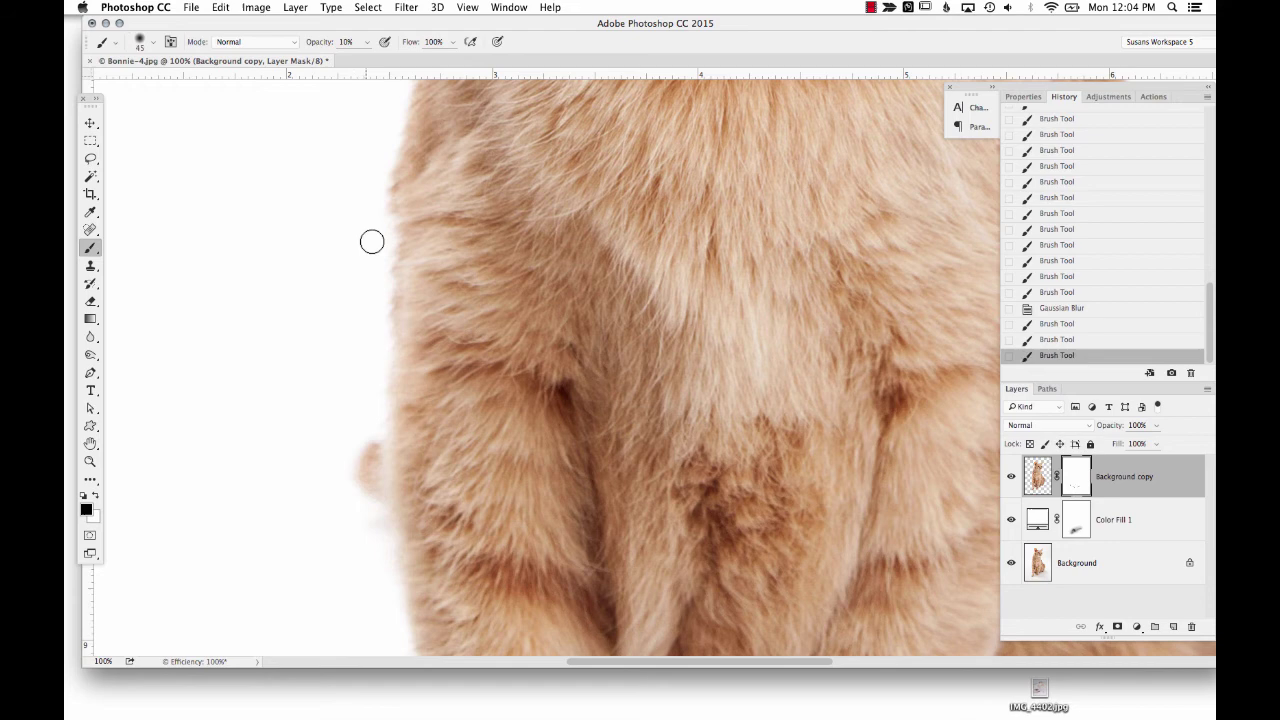
left_click(367, 42)
left_click(373, 524)
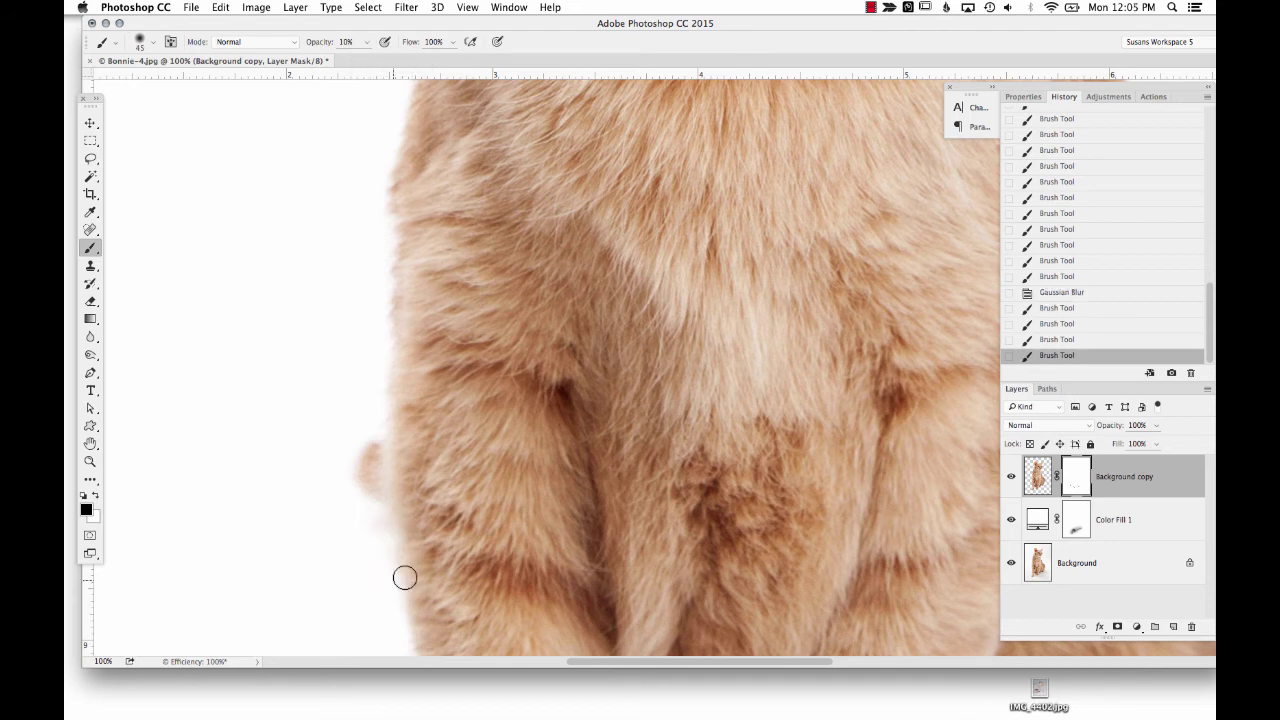
- Flatten the image and add a new empty layer above the Background
mouse_move(457, 480)
left_mouse_down()
mouse_move(451, 383)
mouse_move(360, 485)
left_mouse_up()
left_click_drag(455, 270, 343, 371)
mouse_move(457, 271)
left_mouse_down()
mouse_move(462, 367)
mouse_move(503, 529)
mouse_move(451, 232)
left_mouse_up()
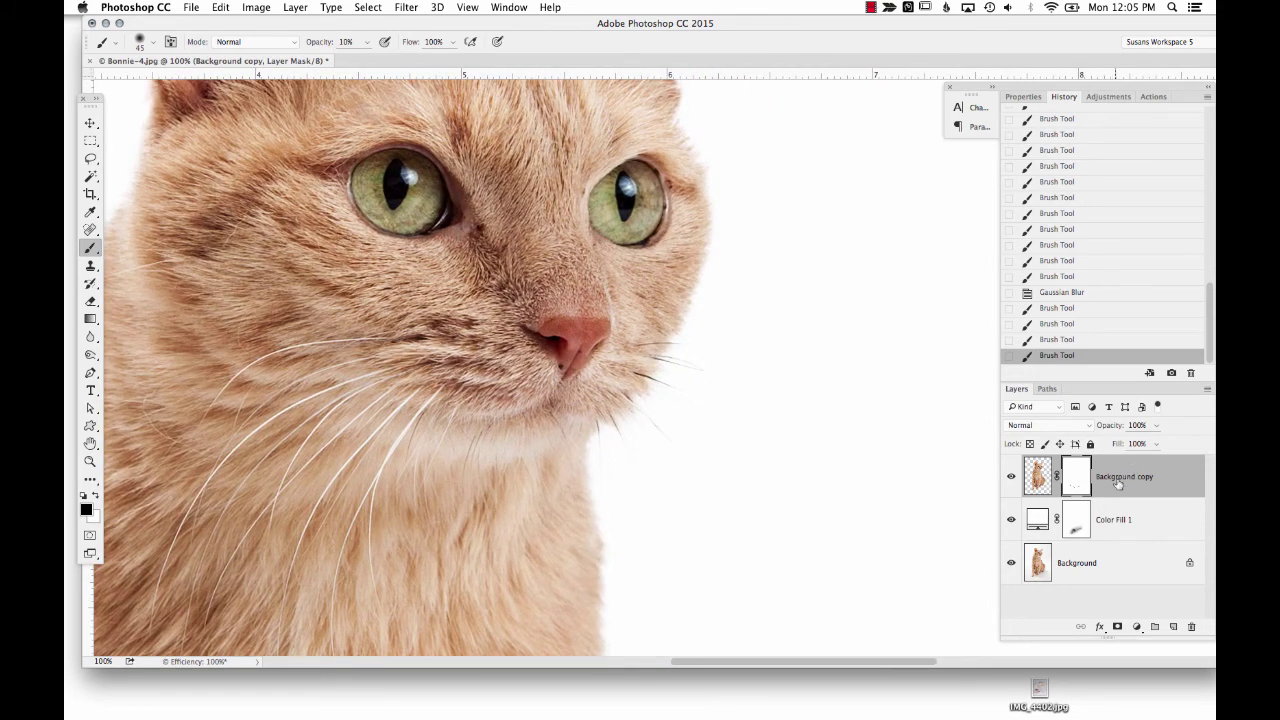
key("super+2")
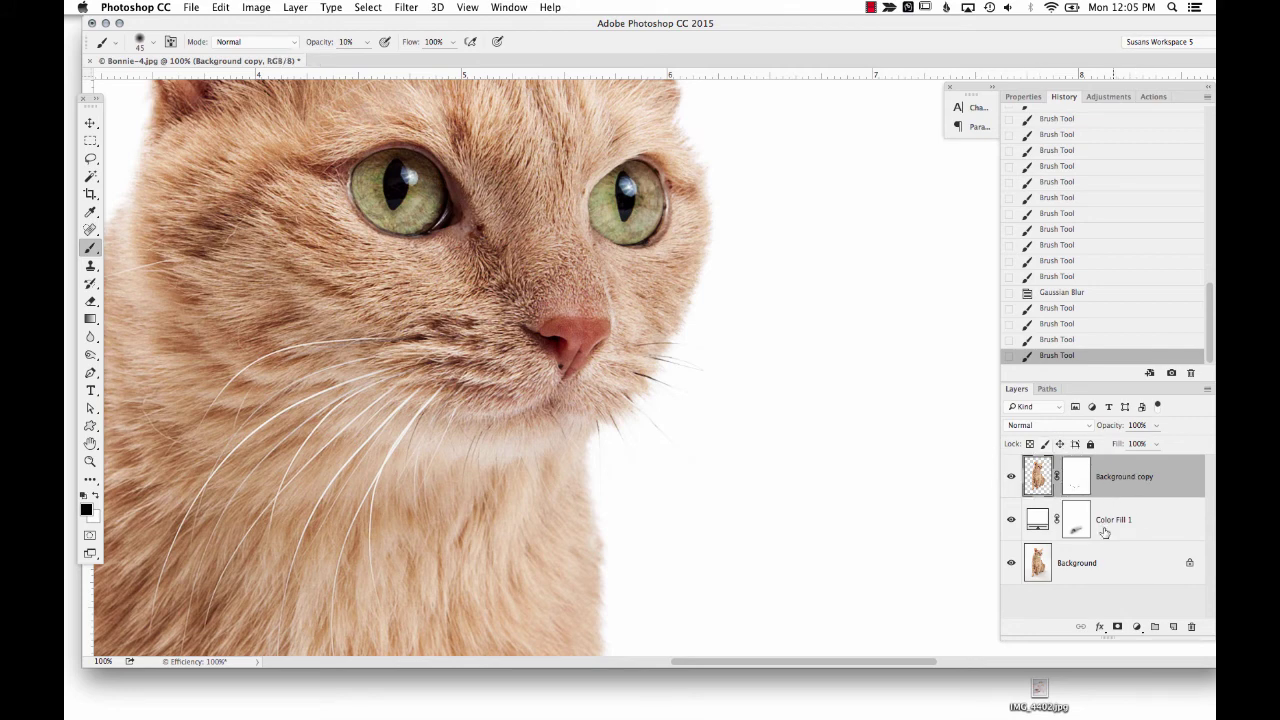
right_click(1123, 563)
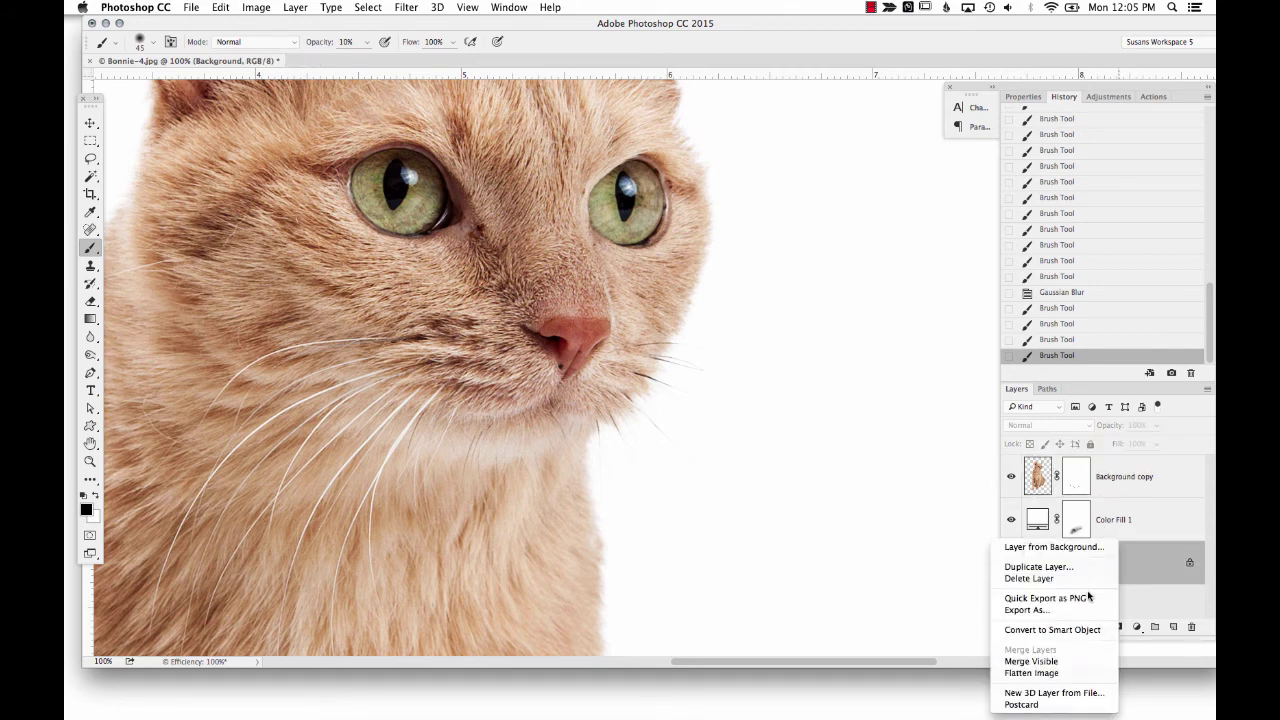
left_click(1065, 661)
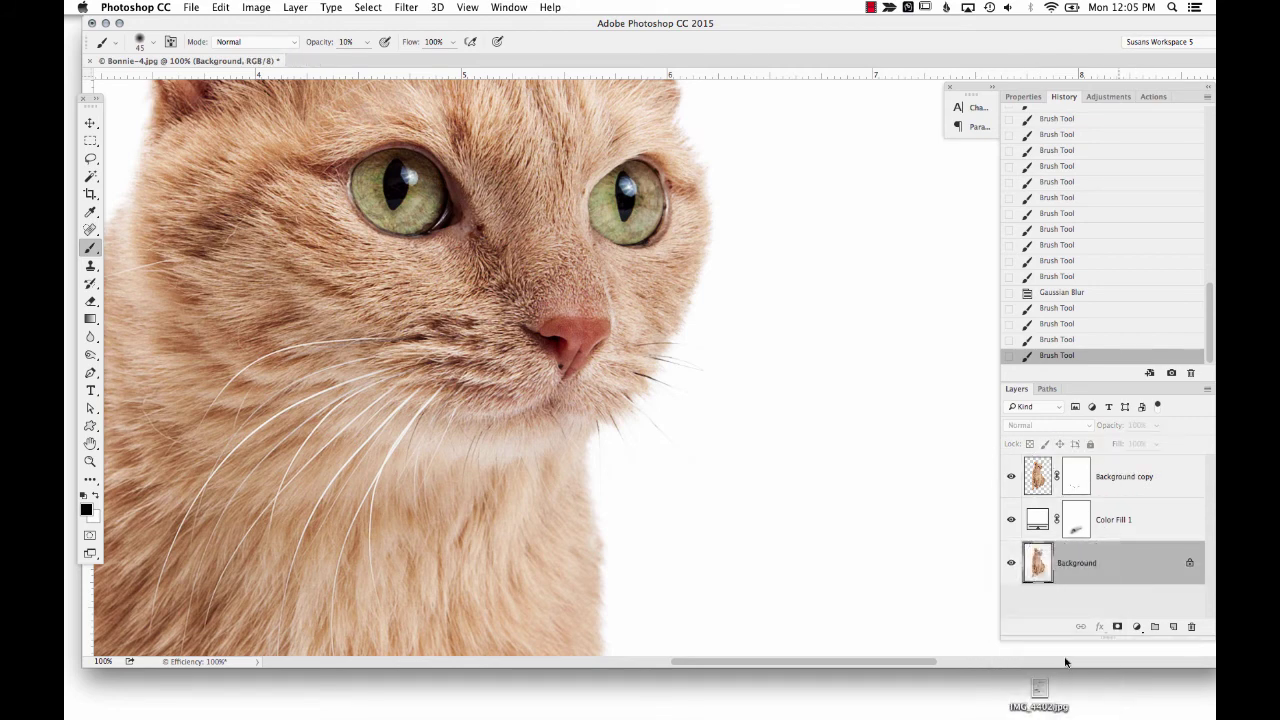
left_click(1174, 627)
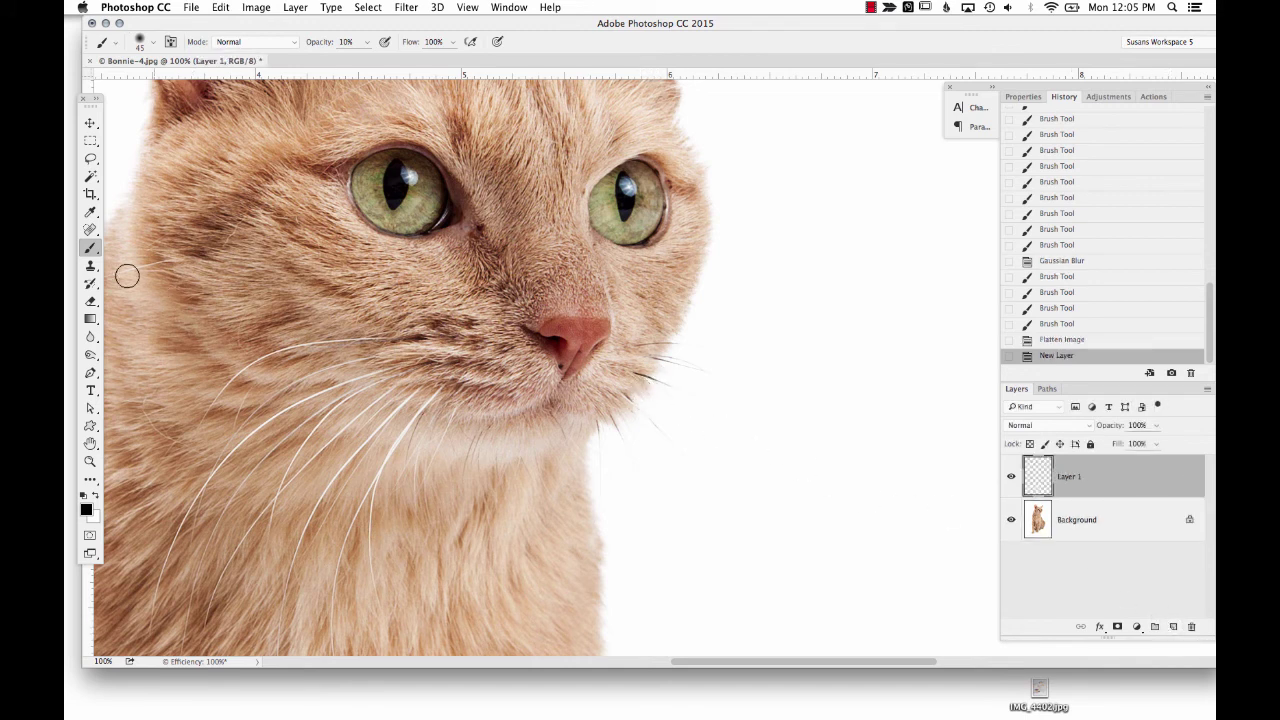
- Enable pen pressure for brush size, reduce the brush to size 35 and try a curved test stroke on the white beside the face
left_click(497, 43)
key("bracketleft")
left_click_drag(781, 152, 874, 404)
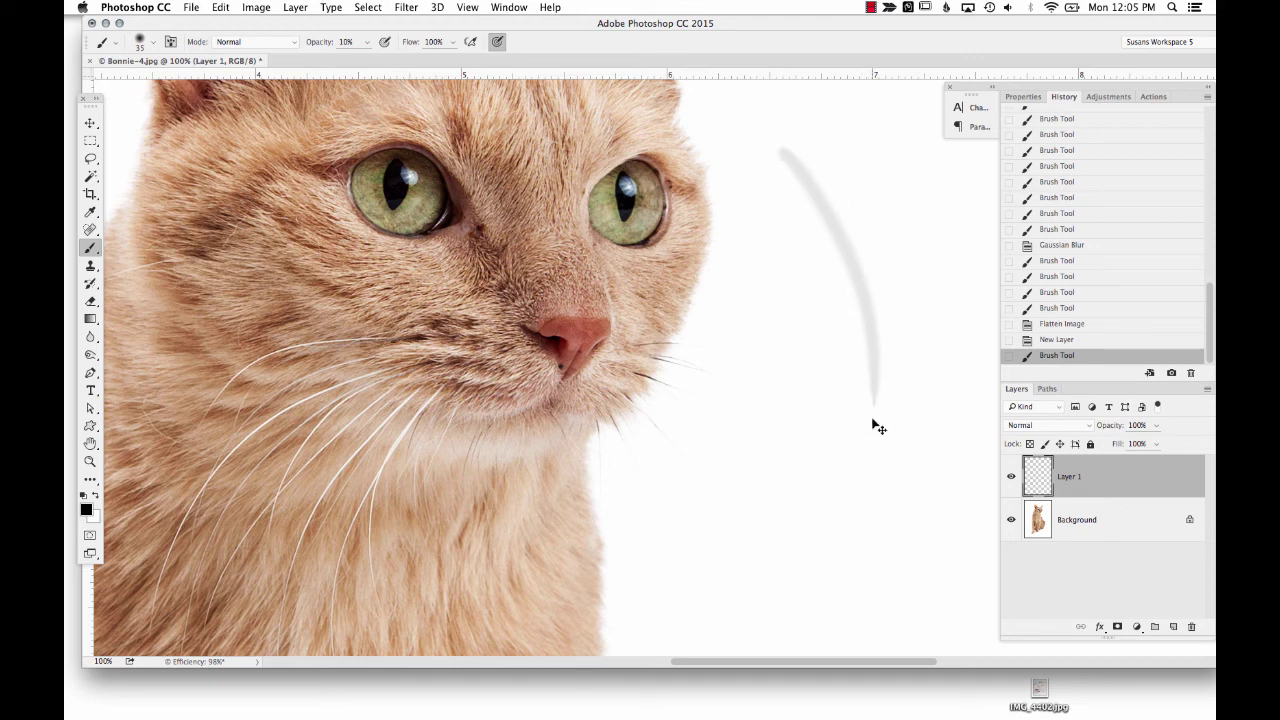
key("super+z")
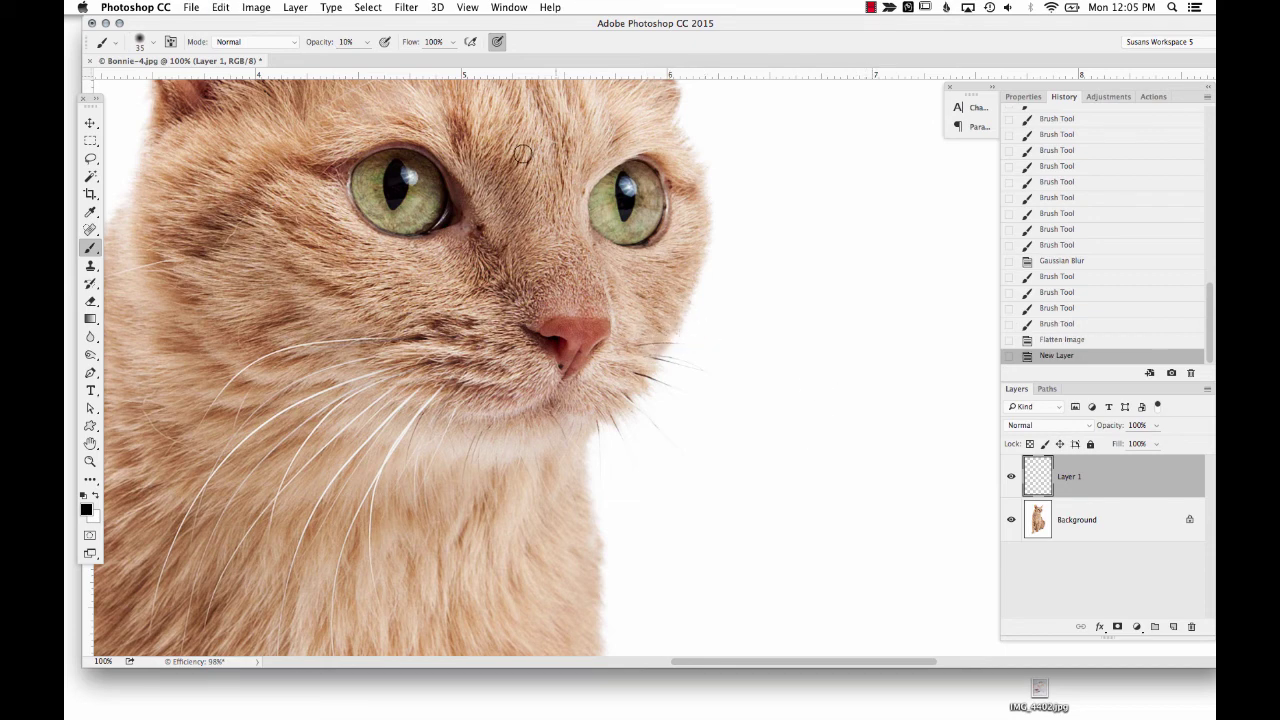
- Set the brush opacity to 79% and sample the foreground color from the dark whisker beside the mouth
left_click(367, 42)
left_click_drag(364, 58, 411, 58)
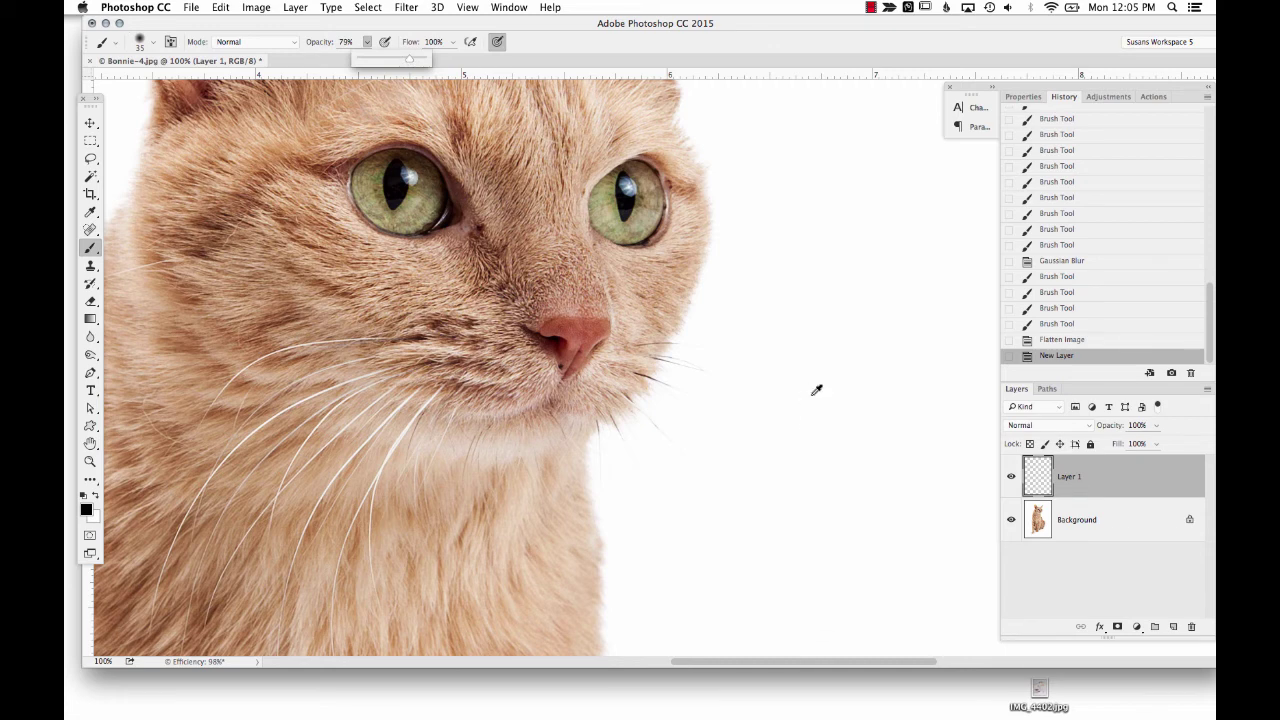
left_click(642, 368, "alt")
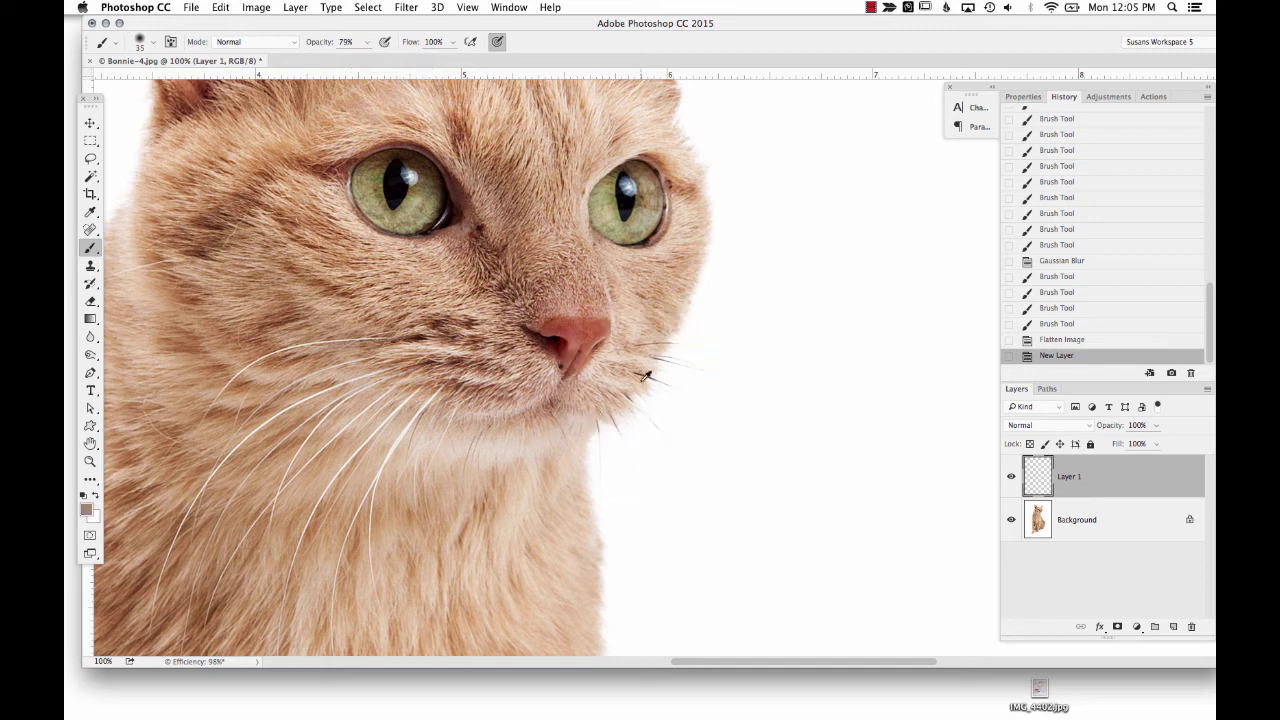
scroll(643, 379, "up", 5)
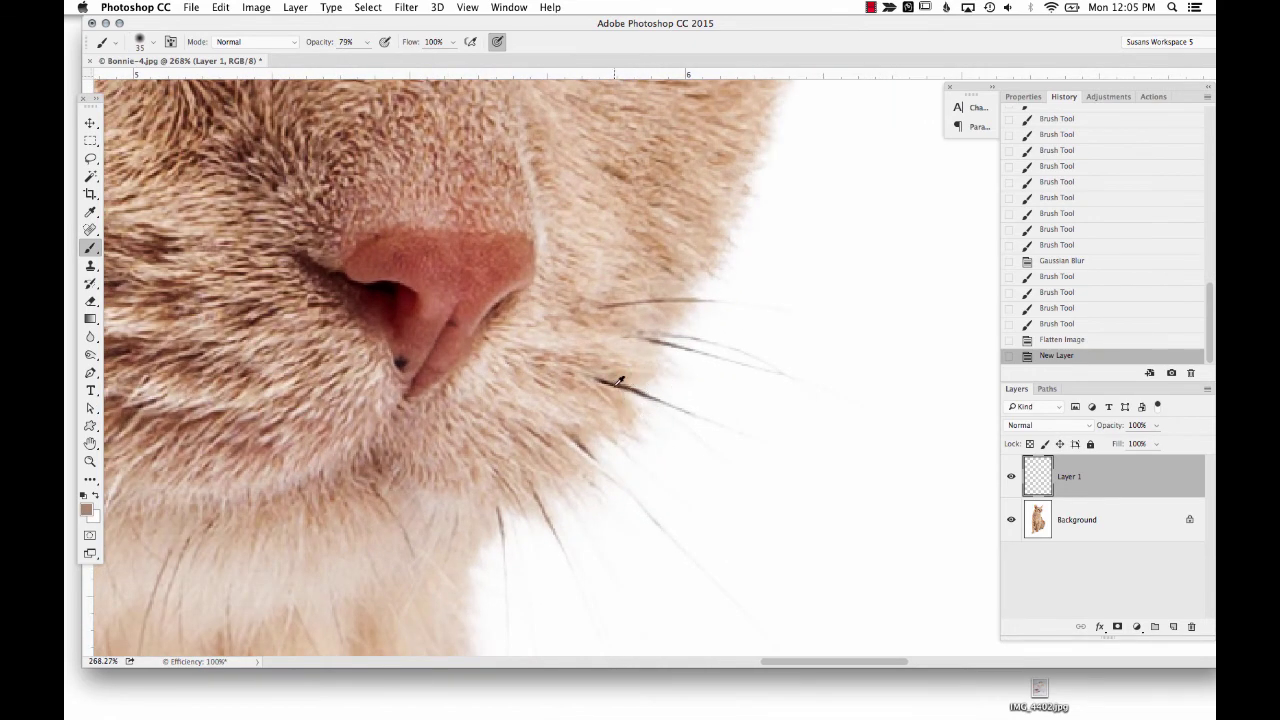
left_click(620, 380, "alt")
- Turn off Only Web Colors and make the foreground a darker, muted brown based on the fur near the whisker roots
left_click(87, 511)
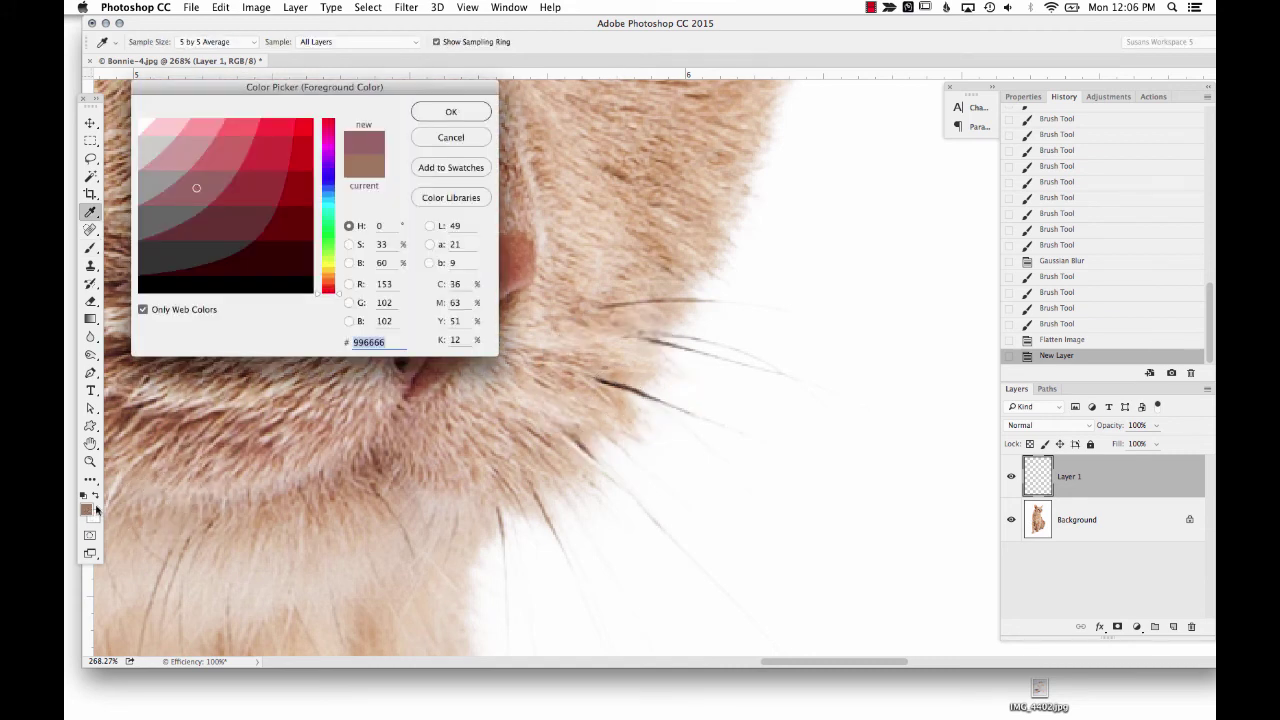
left_click(143, 310)
left_click_drag(194, 189, 192, 218)
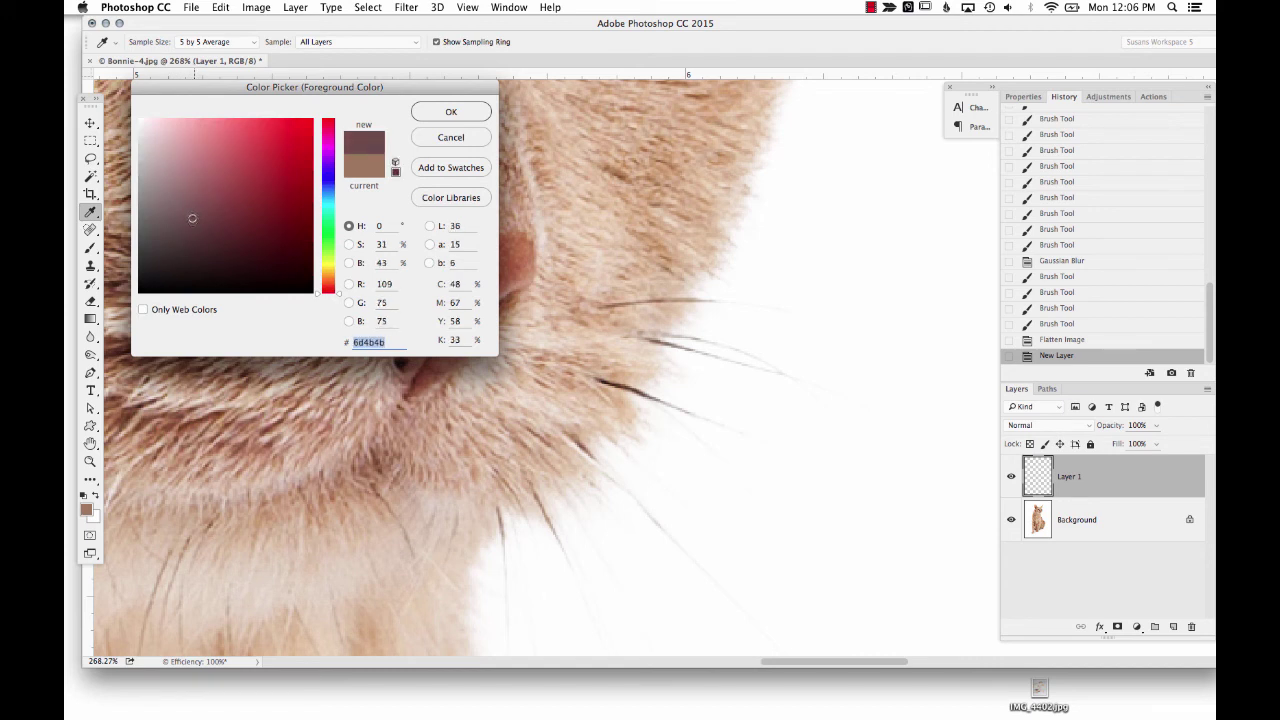
left_click(644, 331)
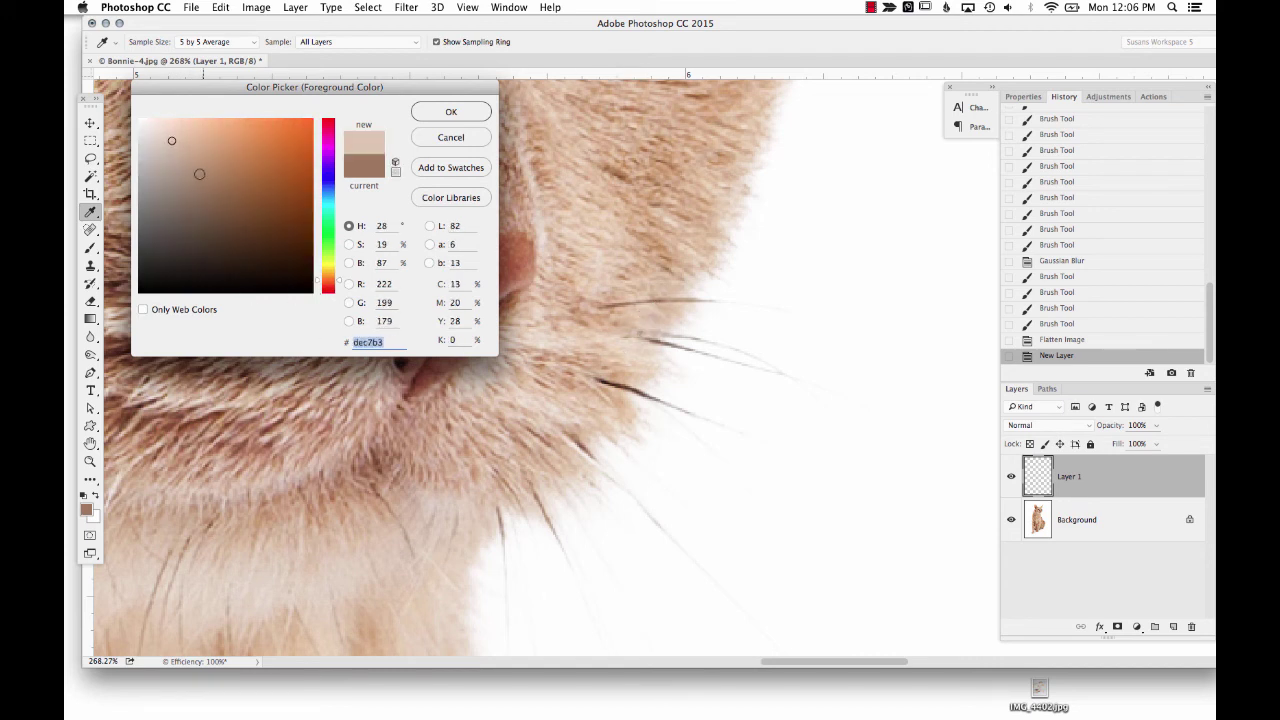
left_click_drag(171, 140, 169, 198)
left_click(451, 112)
key("b")
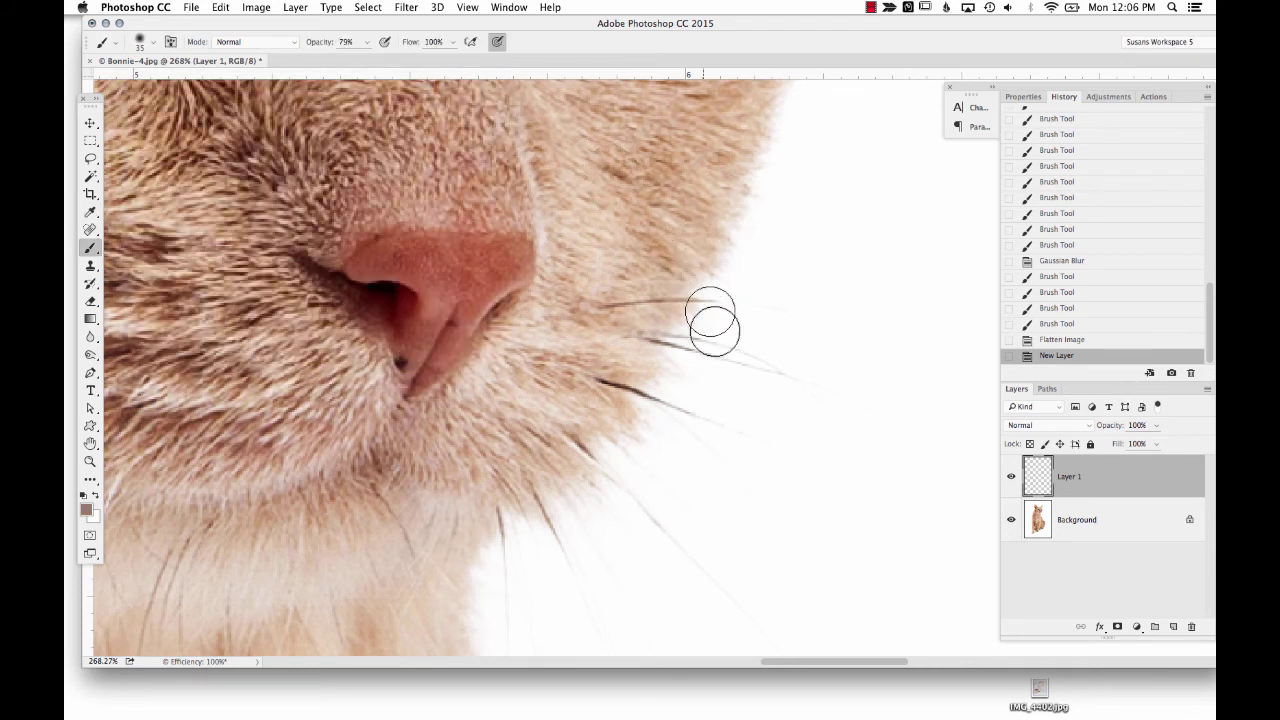
- Reduce the brush to size 3, paint short strokes at the dark whisker's root beside the mouth, and try one long curved whisker
key("bracketleft")
key("bracketleft")
key("bracketleft")
key("bracketleft")
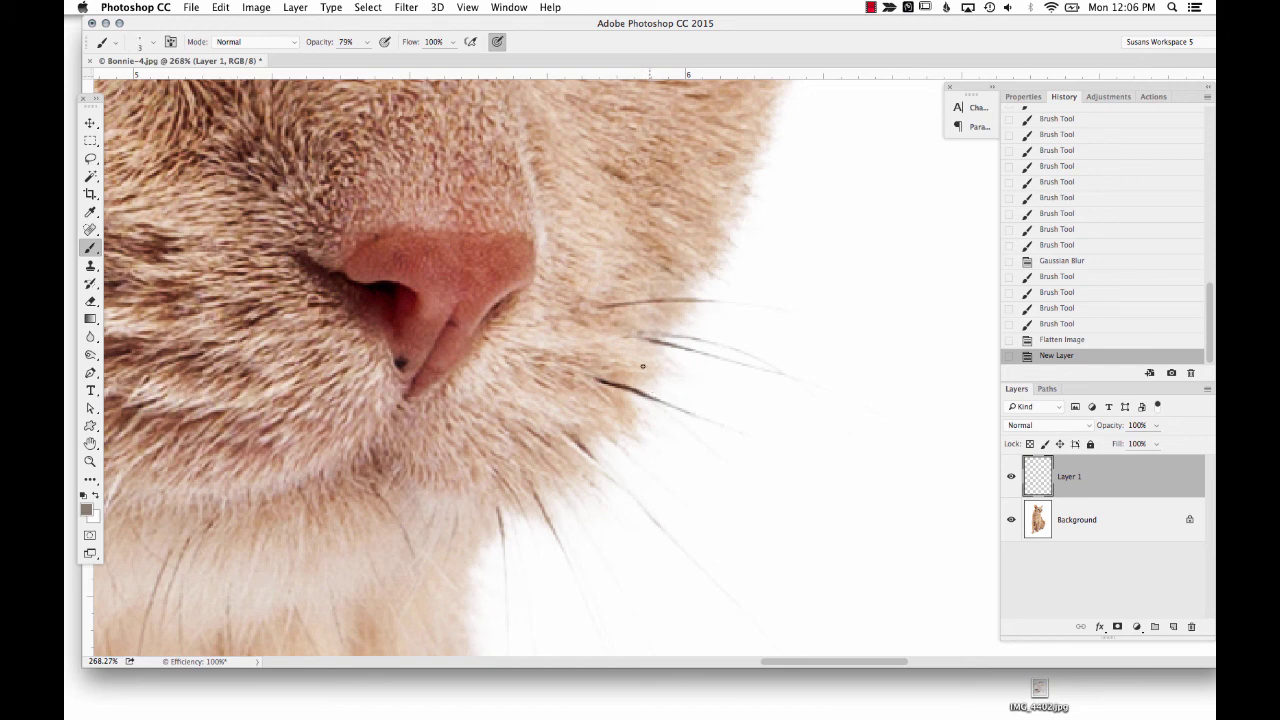
key("super+1")
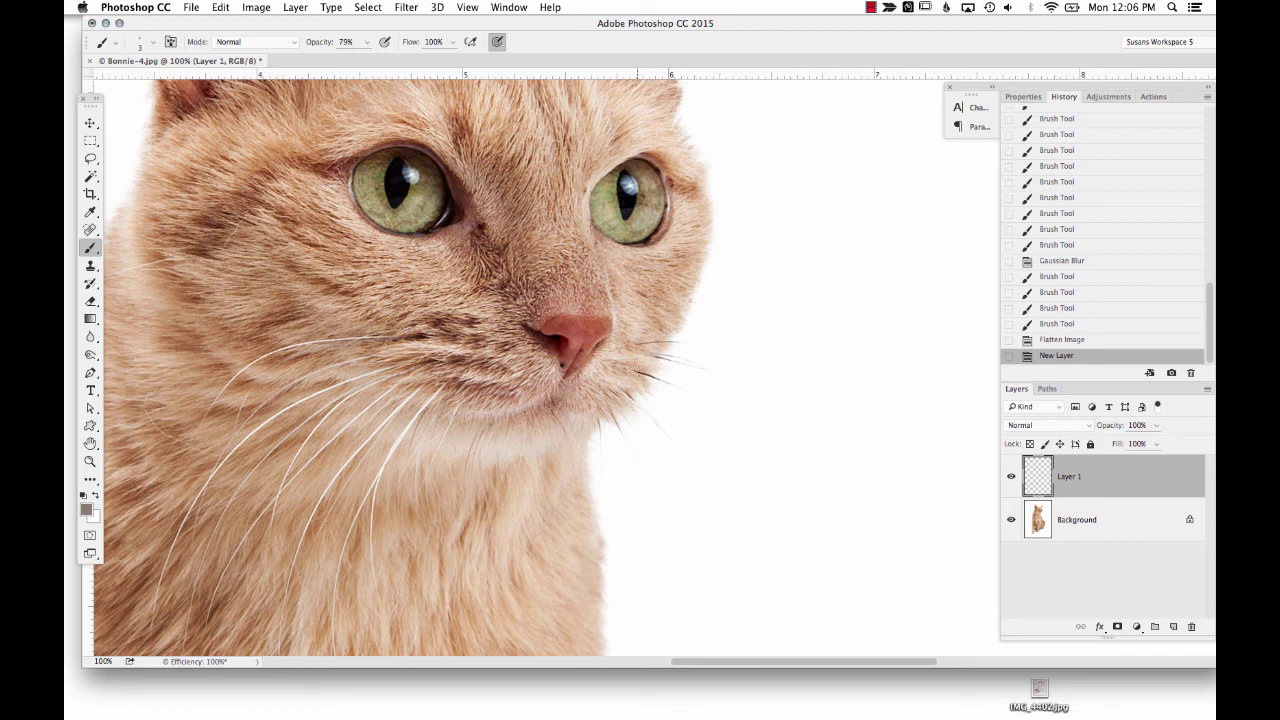
left_click_drag(636, 368, 640, 374)
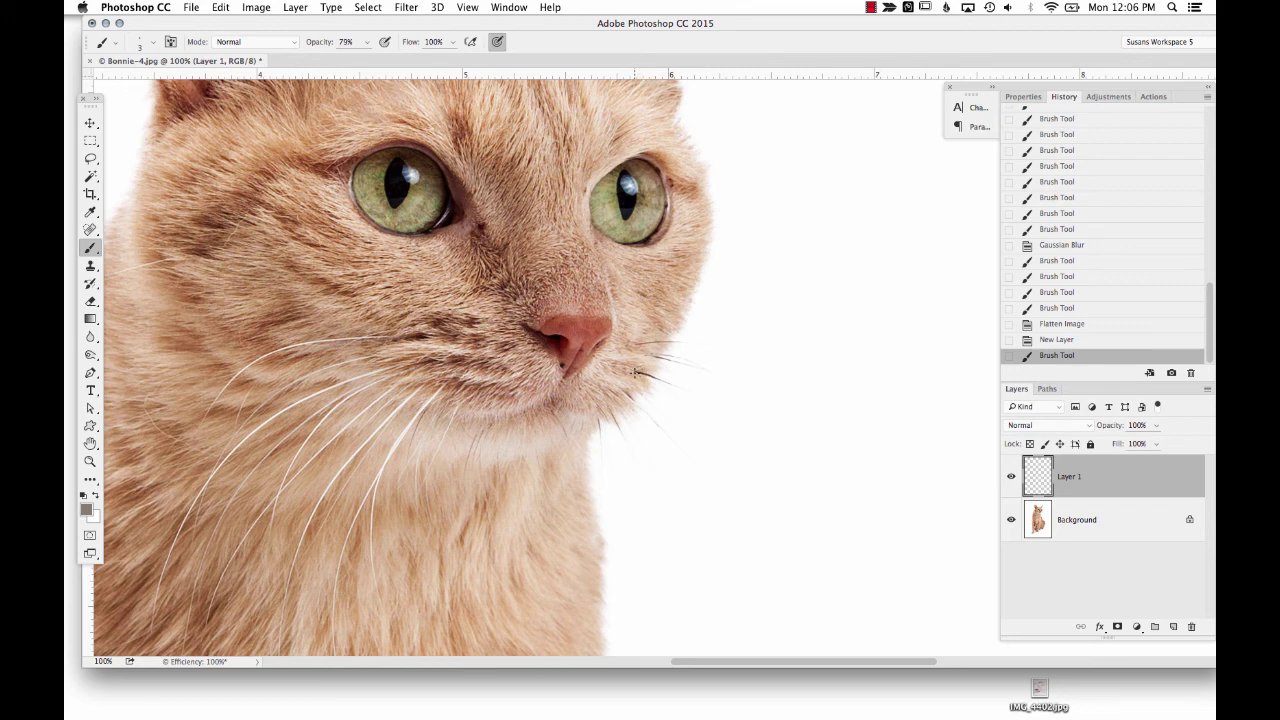
left_click_drag(633, 372, 637, 373)
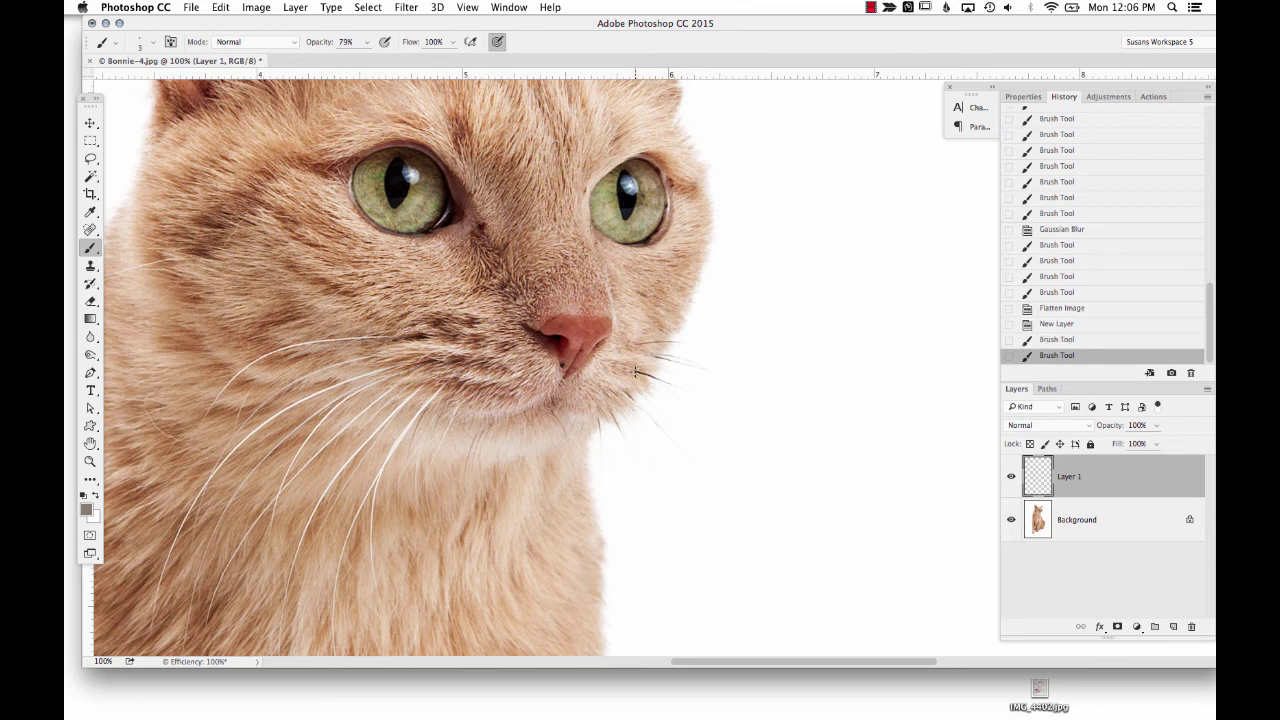
left_click_drag(635, 372, 799, 471)
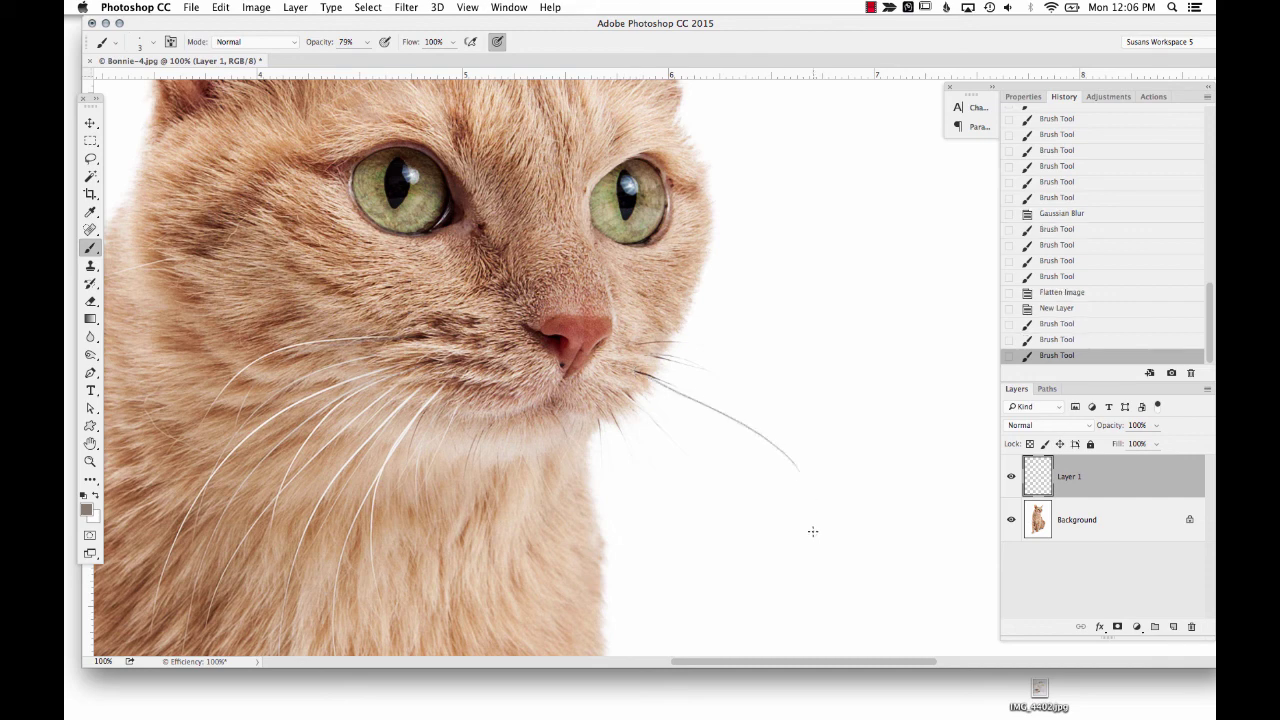
key("super+z")
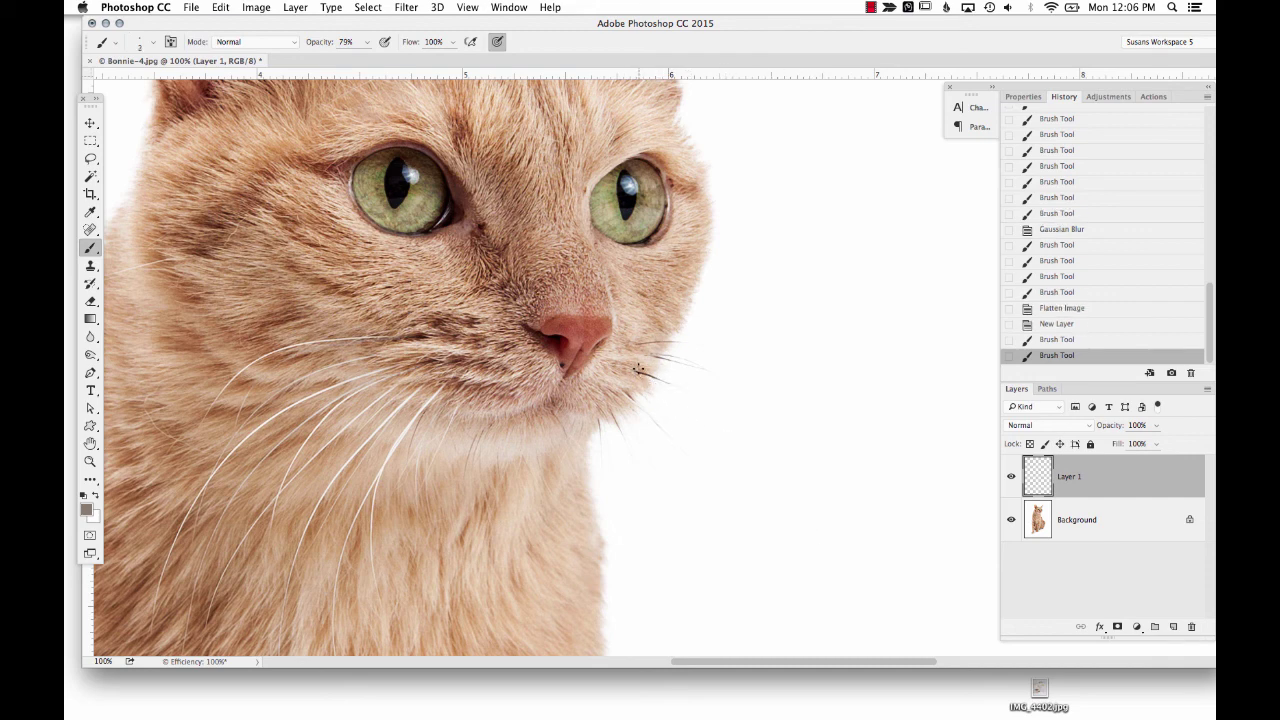
- Paint thin dark whiskers on Layer 1 with a size 2 brush, extending the cut-off ones beside the muzzle and below the chin
left_click_drag(635, 372, 716, 414)
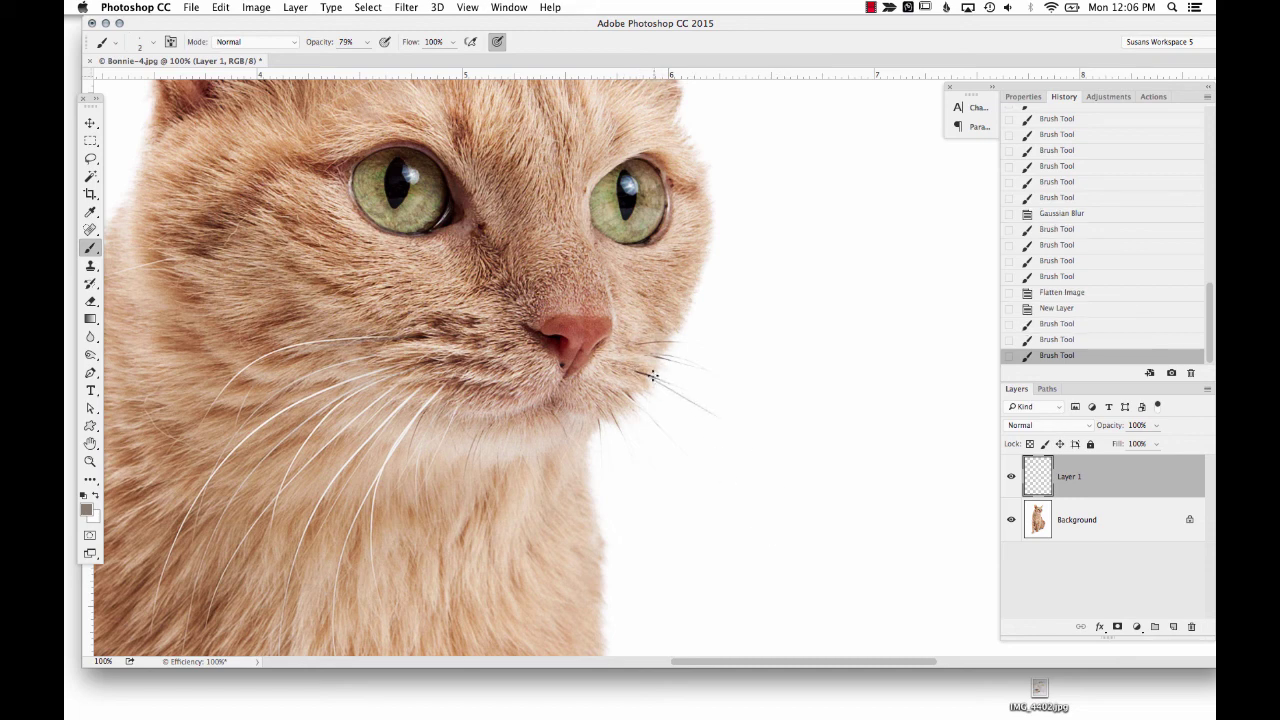
left_click_drag(653, 376, 792, 495)
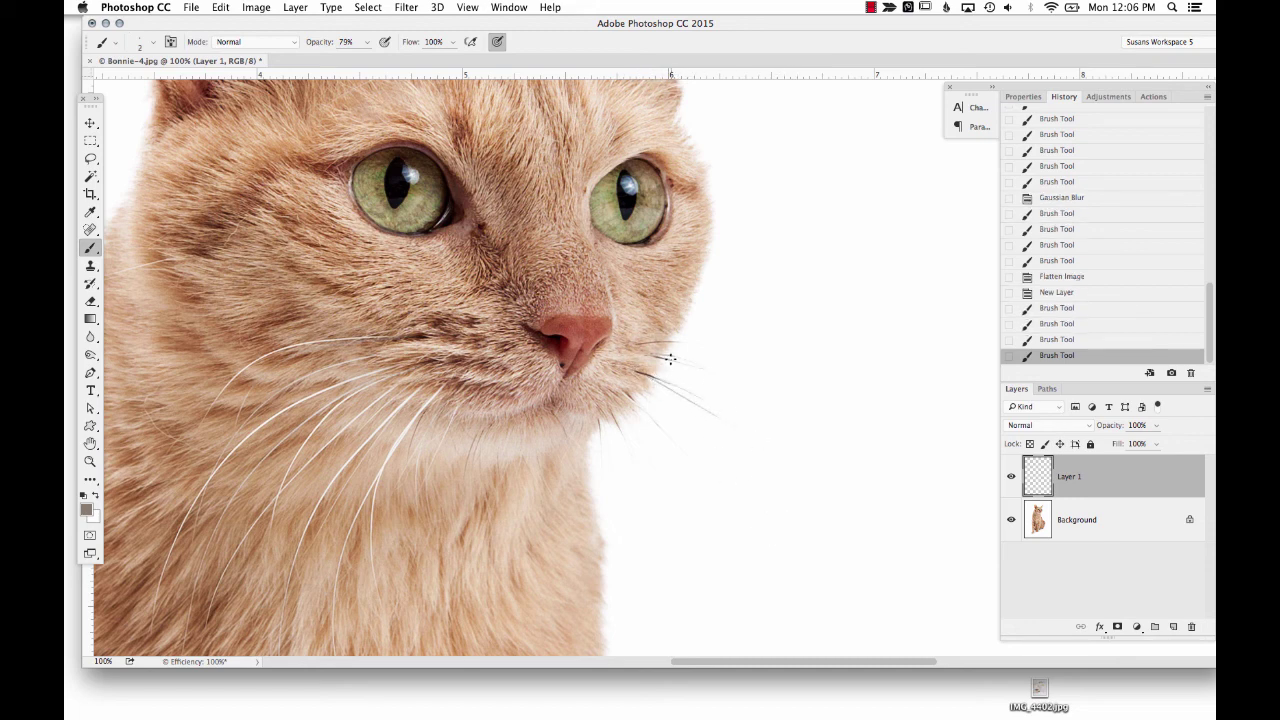
left_click_drag(670, 358, 725, 378)
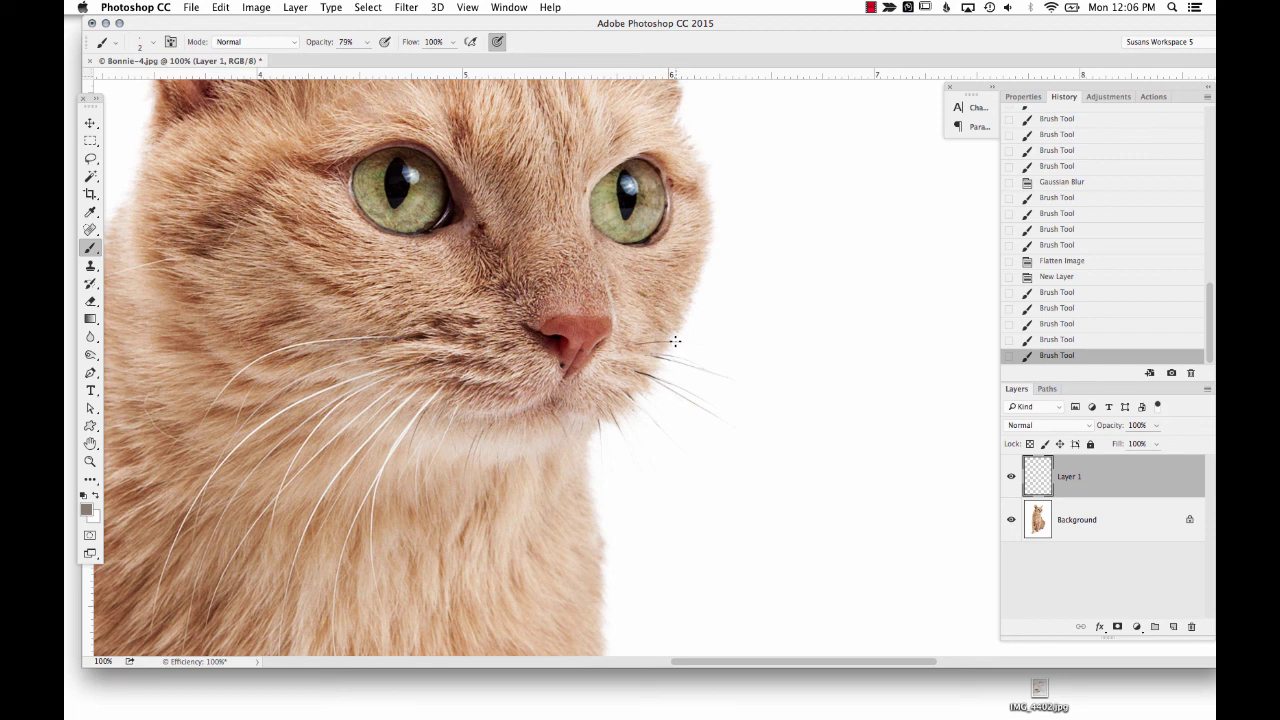
left_click_drag(676, 341, 820, 430)
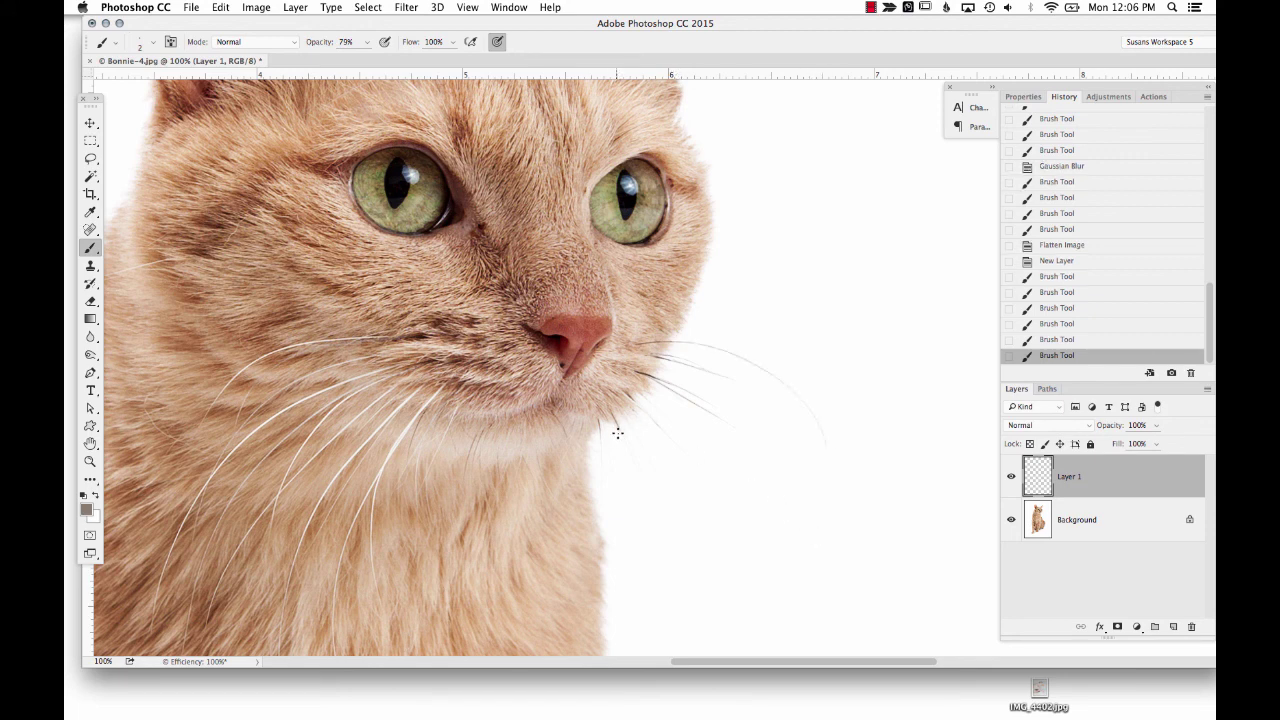
left_click_drag(615, 426, 618, 613)
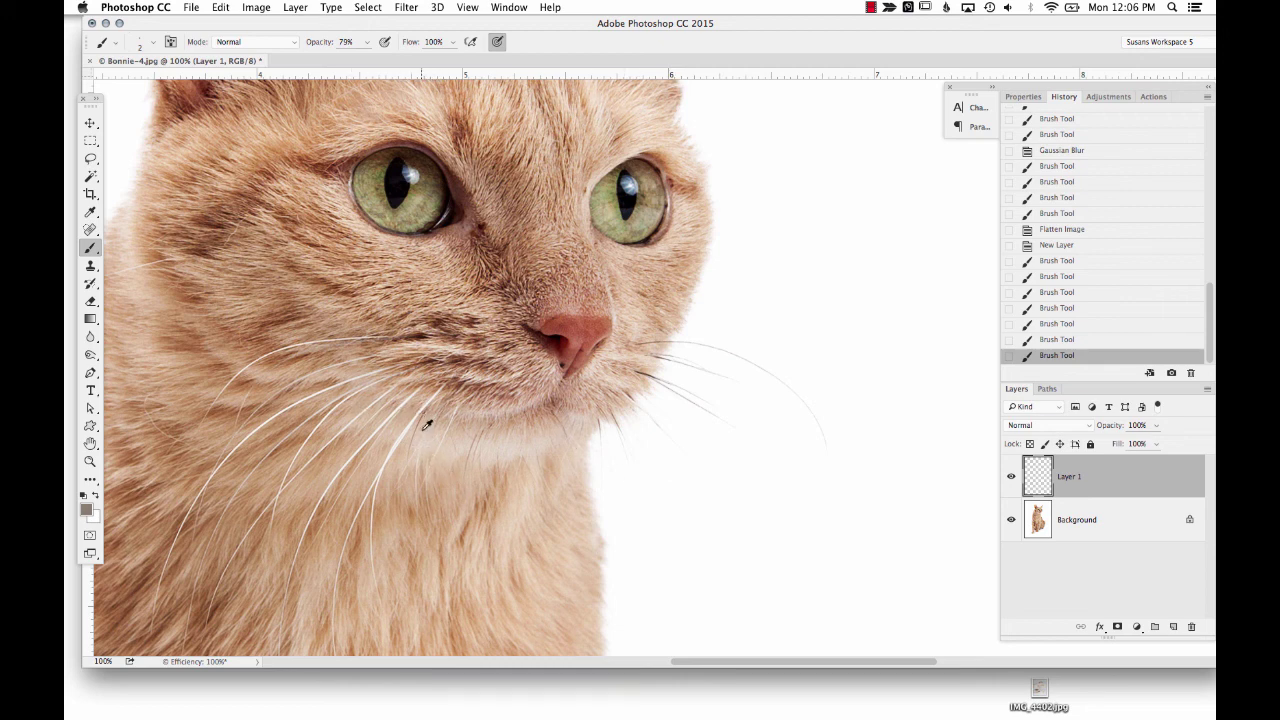
- Sample the pale color of an existing light whisker and paint light whiskers among the dark ones beside the muzzle
left_click(433, 397, "alt")
left_click_drag(649, 340, 799, 470)
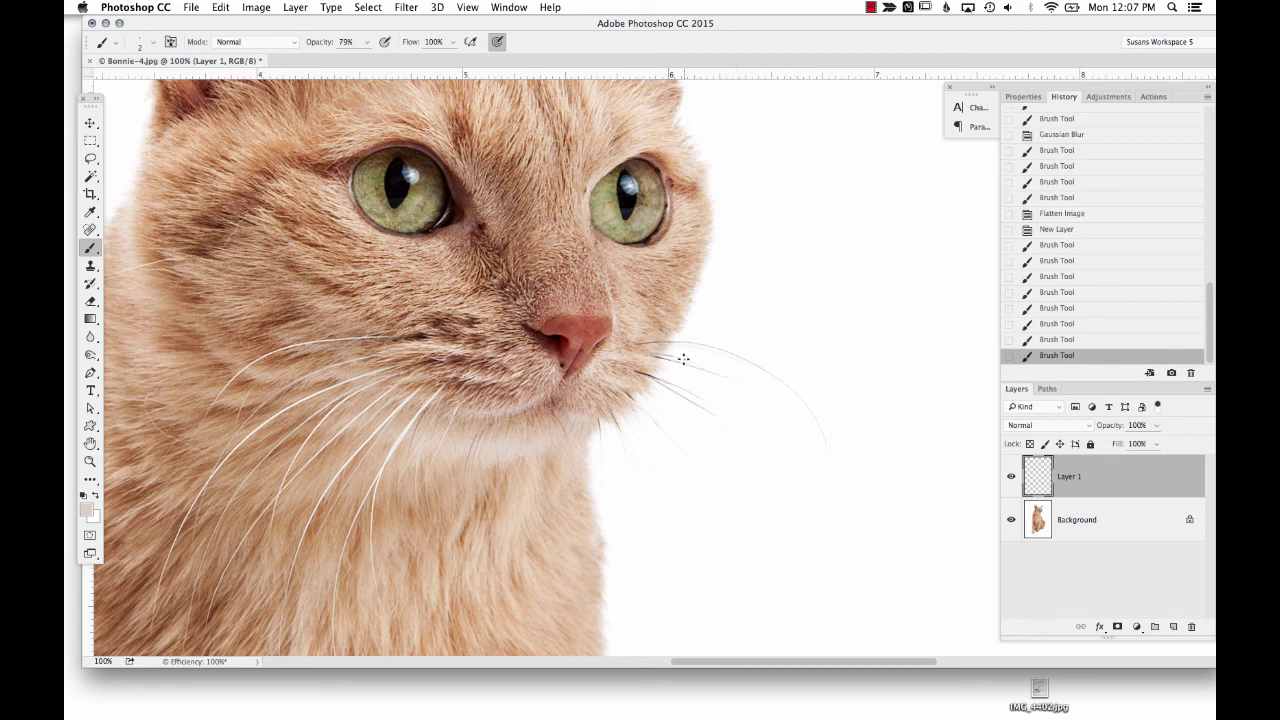
left_click_drag(660, 357, 705, 378)
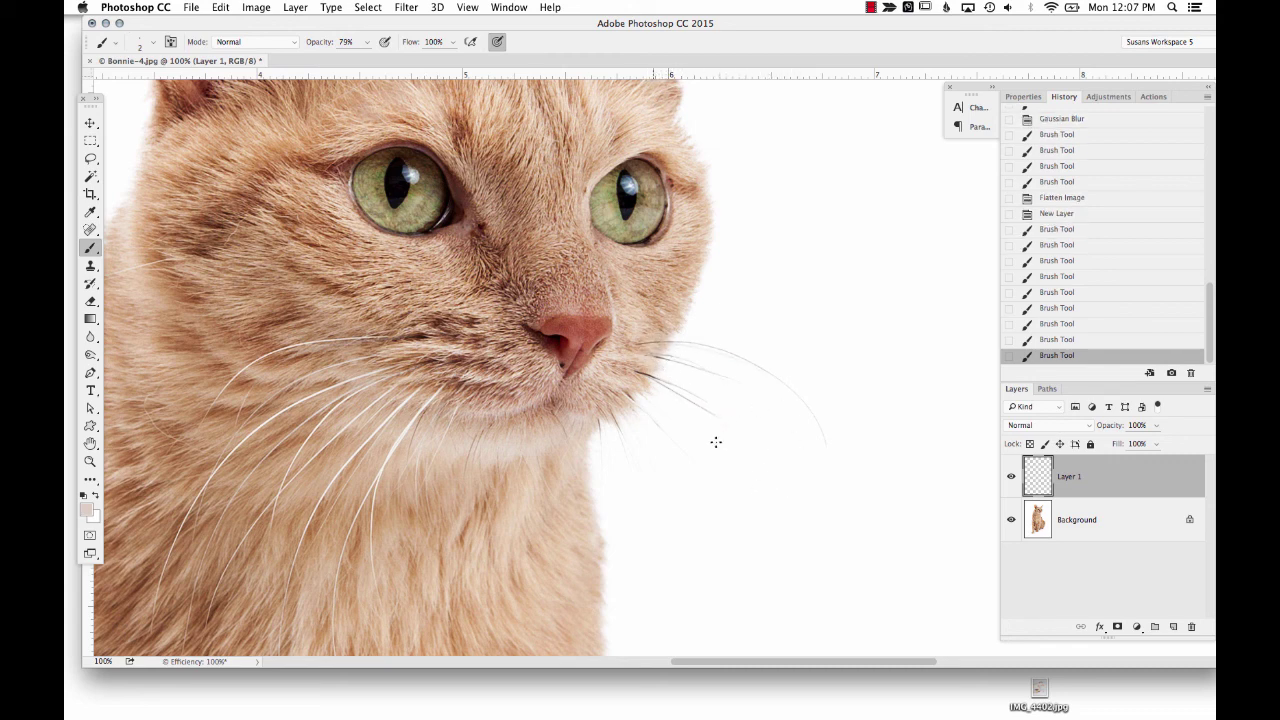
left_click_drag(716, 442, 673, 461)
left_click_drag(646, 381, 730, 428)
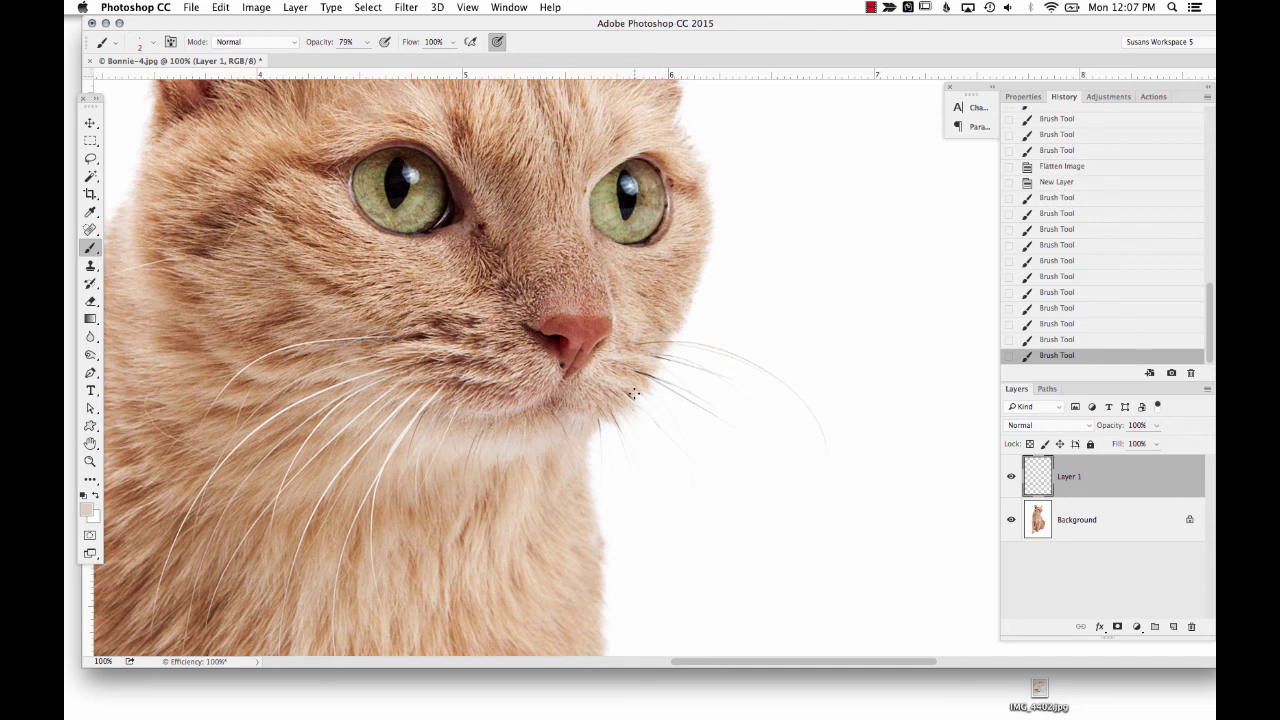
mouse_move(633, 394)
left_mouse_down()
mouse_move(680, 430)
mouse_move(610, 430)
mouse_move(701, 329)
mouse_move(700, 358)
mouse_move(633, 410)
left_mouse_up()
- Switch the foreground to white, set the brush to size 90 and 9% opacity, and fade the outer ends of the painted whiskers
key("x")
key("bracketright")
key("bracketright")
key("bracketright")
key("bracketright")
key("bracketright")
key("bracketright")
key("bracketright")
key("bracketright")
key("bracketright")
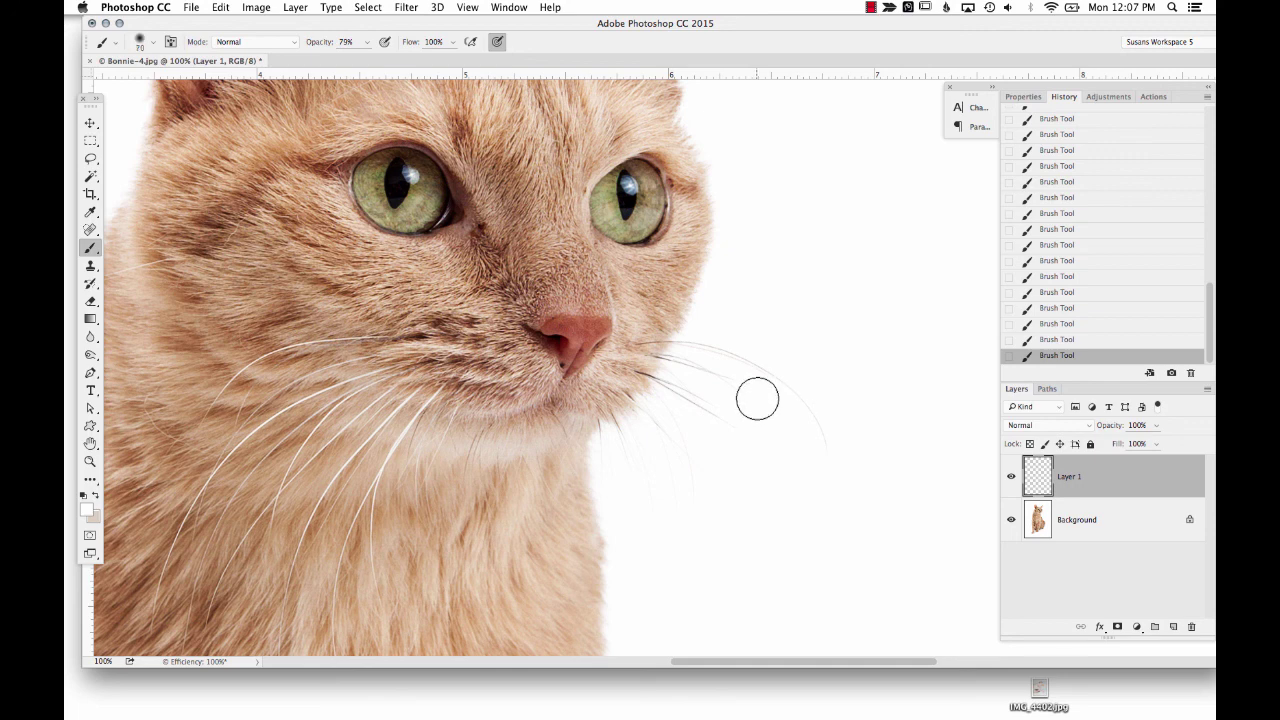
left_click(367, 42)
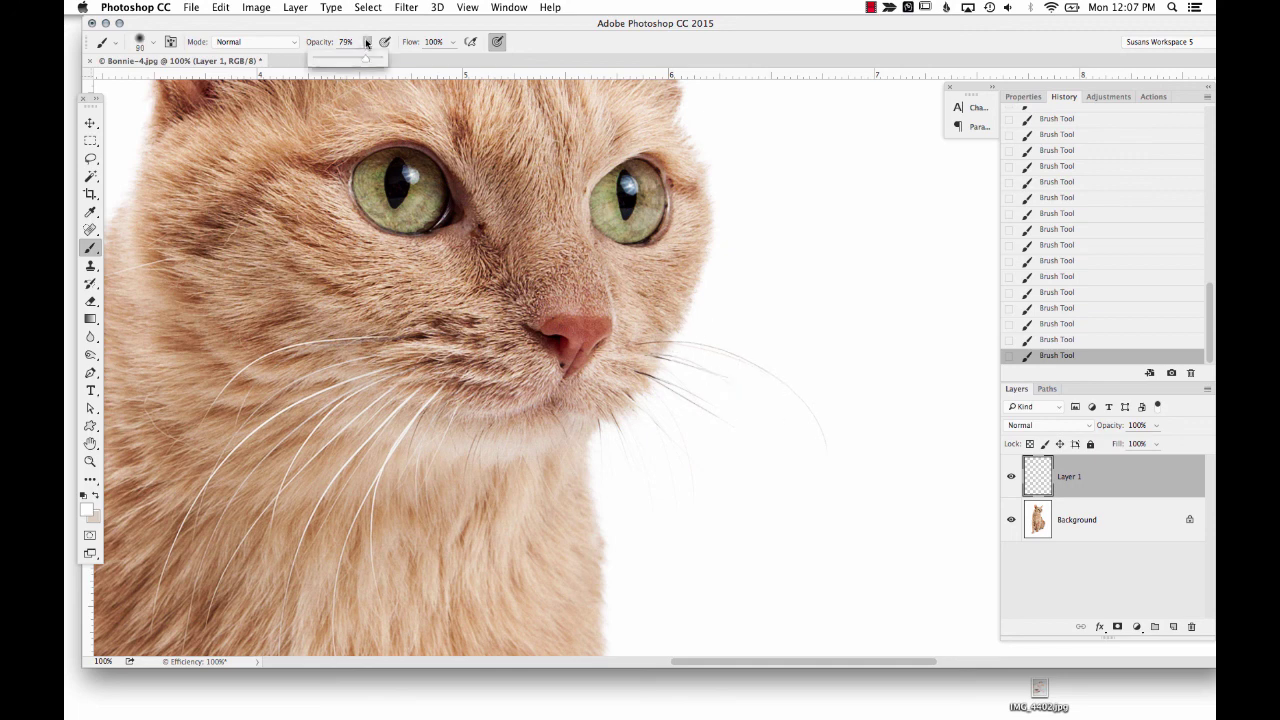
left_click_drag(369, 59, 322, 68)
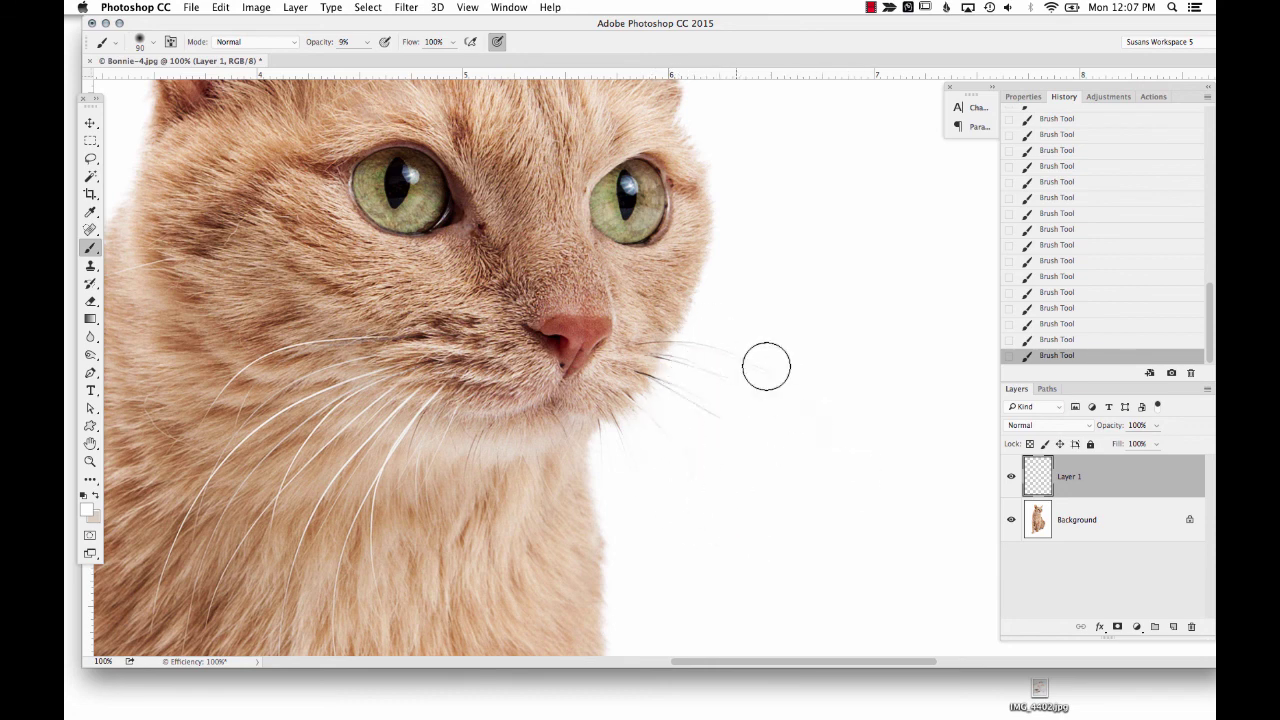
- Examine the whole cat with its painted whiskers and floor shadow on the white background
scroll(670, 380, "down", 3)
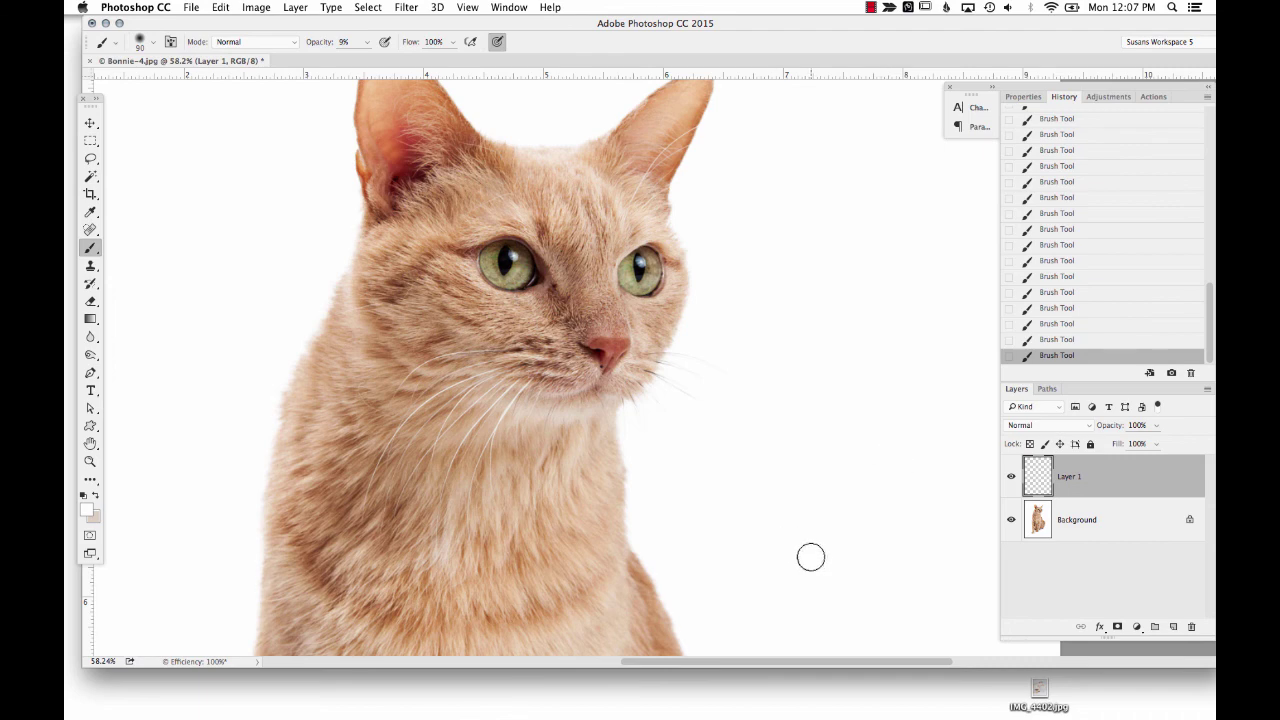
scroll(810, 558, "down", 2)
scroll(803, 566, "down", 2)
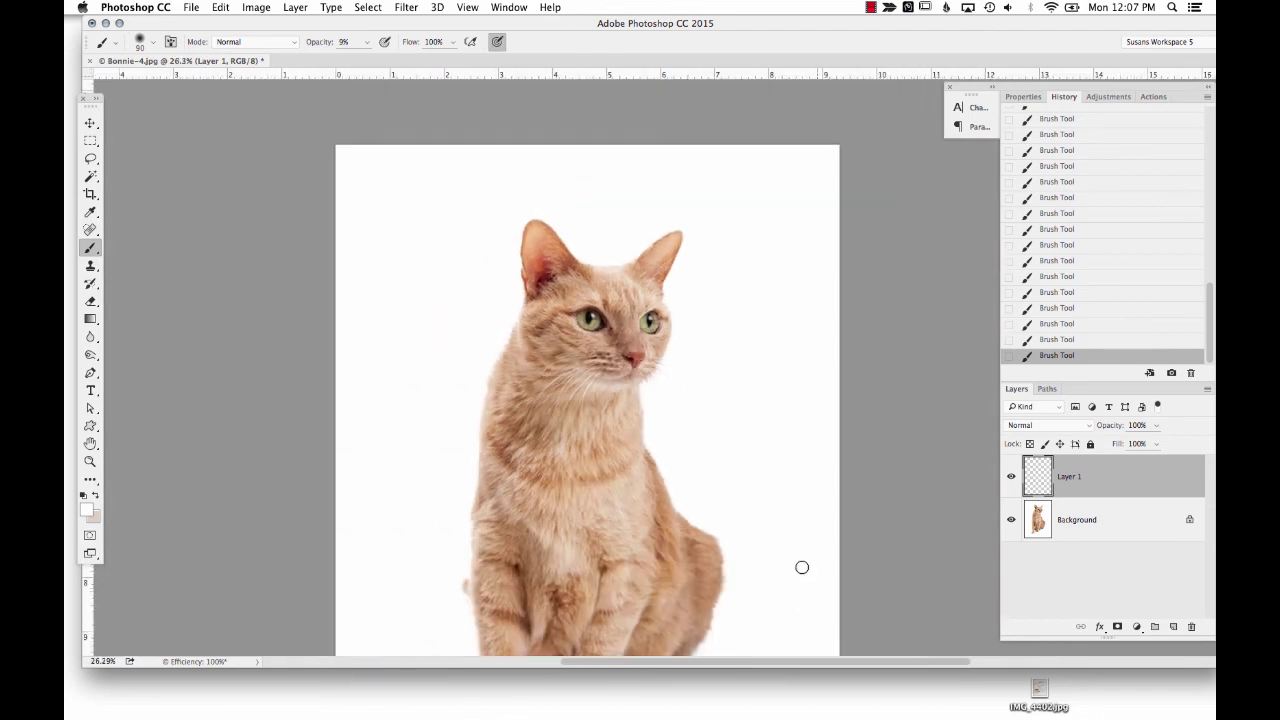
scroll(804, 568, "down", 2)
scroll(805, 570, "up", 2)
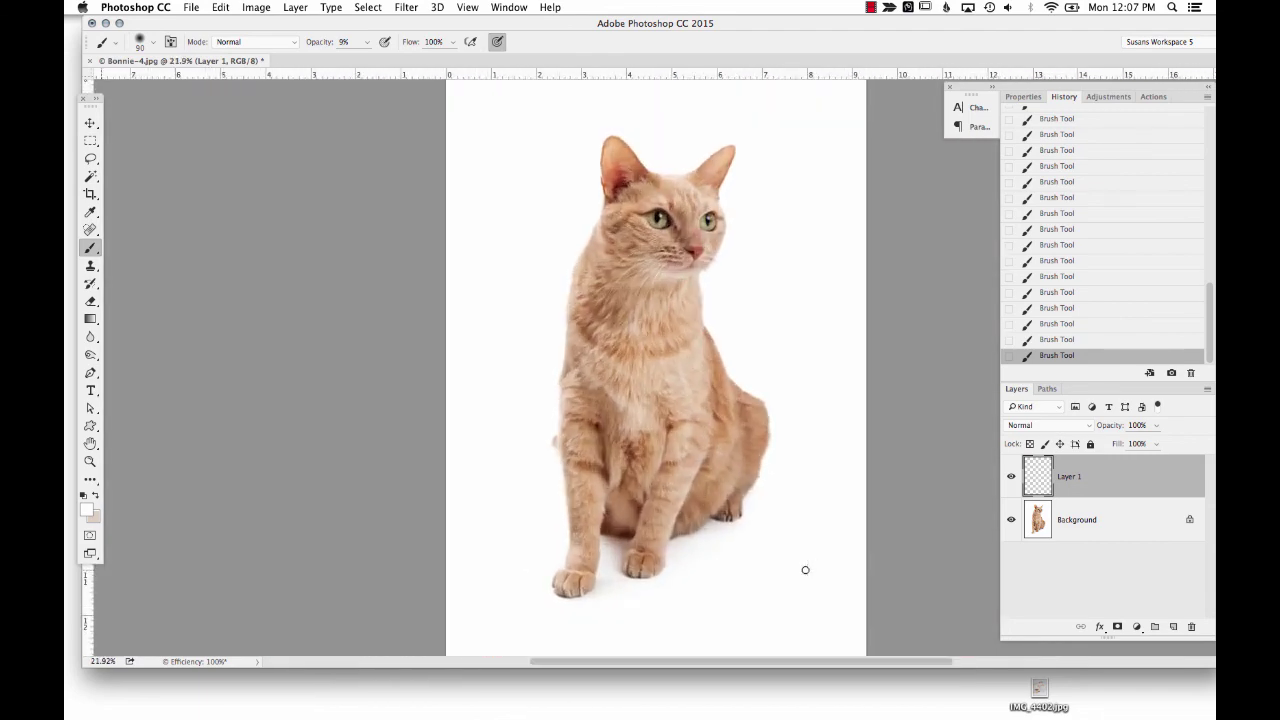
scroll(807, 562, "down", 2)
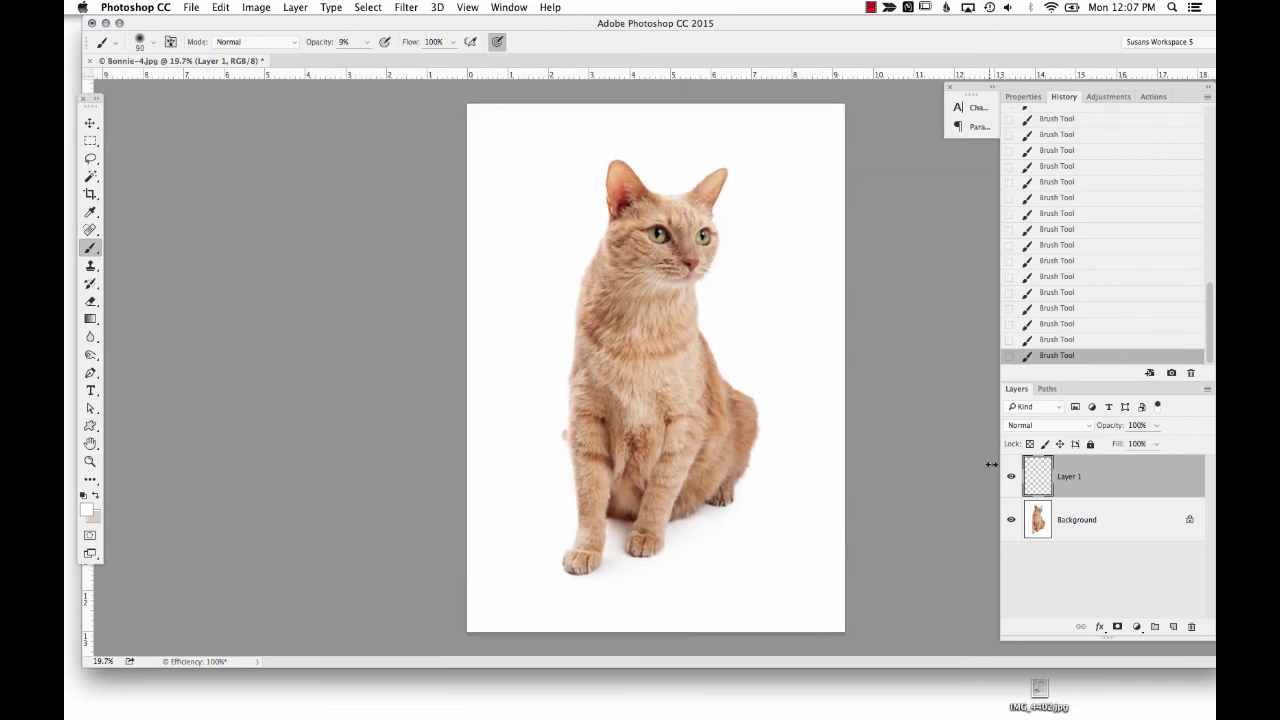